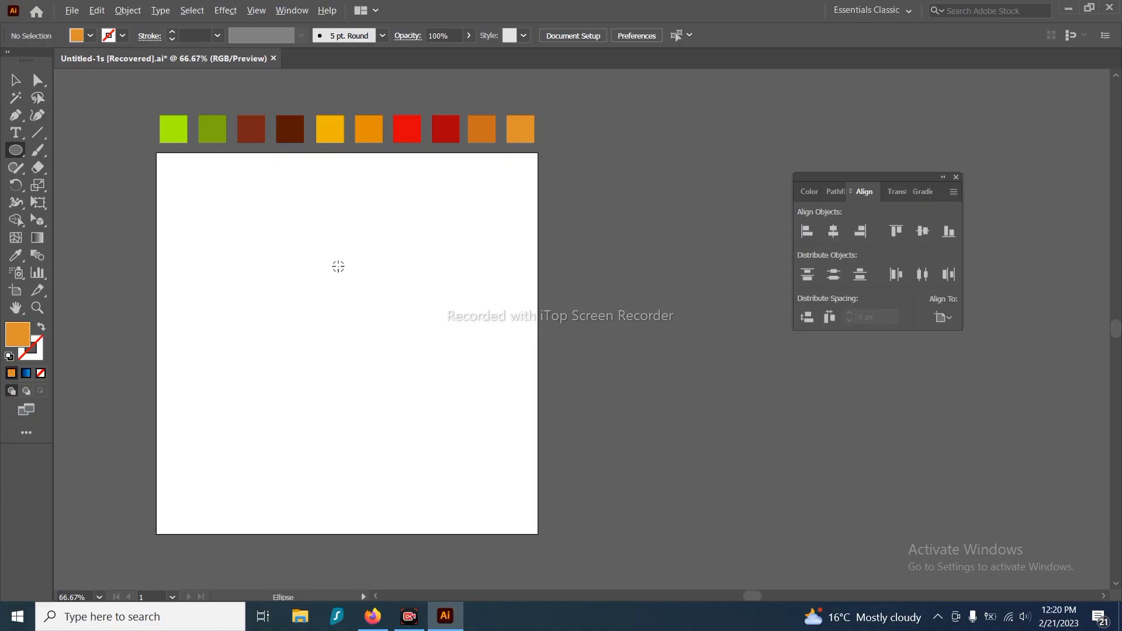
Draw a circle spanning about 70% of the artboard's width near its upper edge, with no fill and a black stroke
drag(338, 265, 304, 172)
key(v)
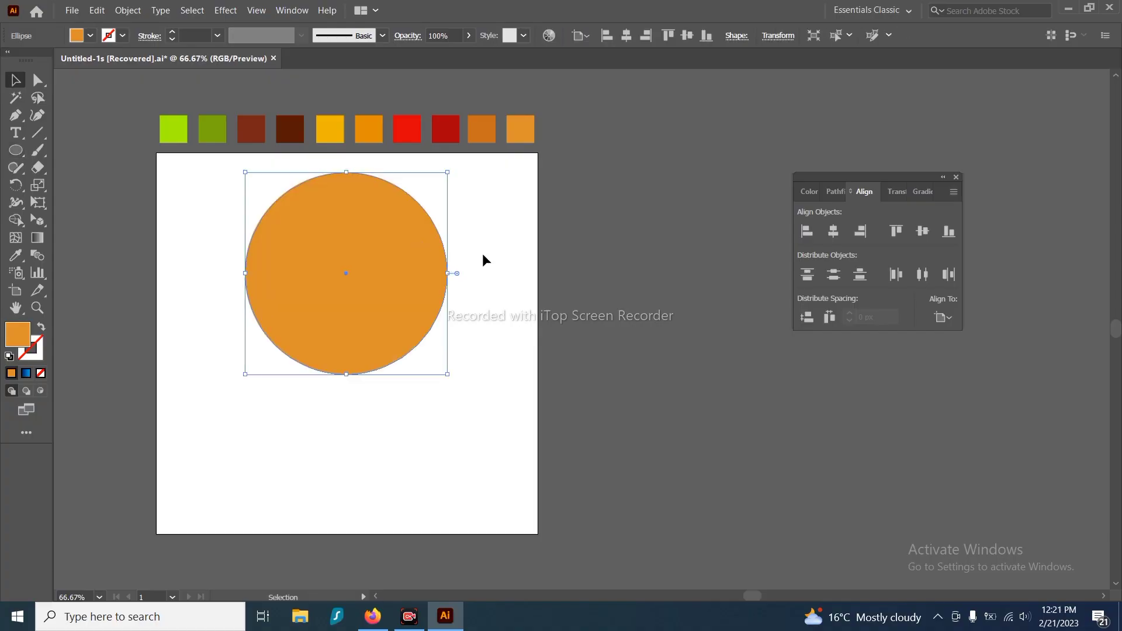
click(41, 328)
click(810, 191)
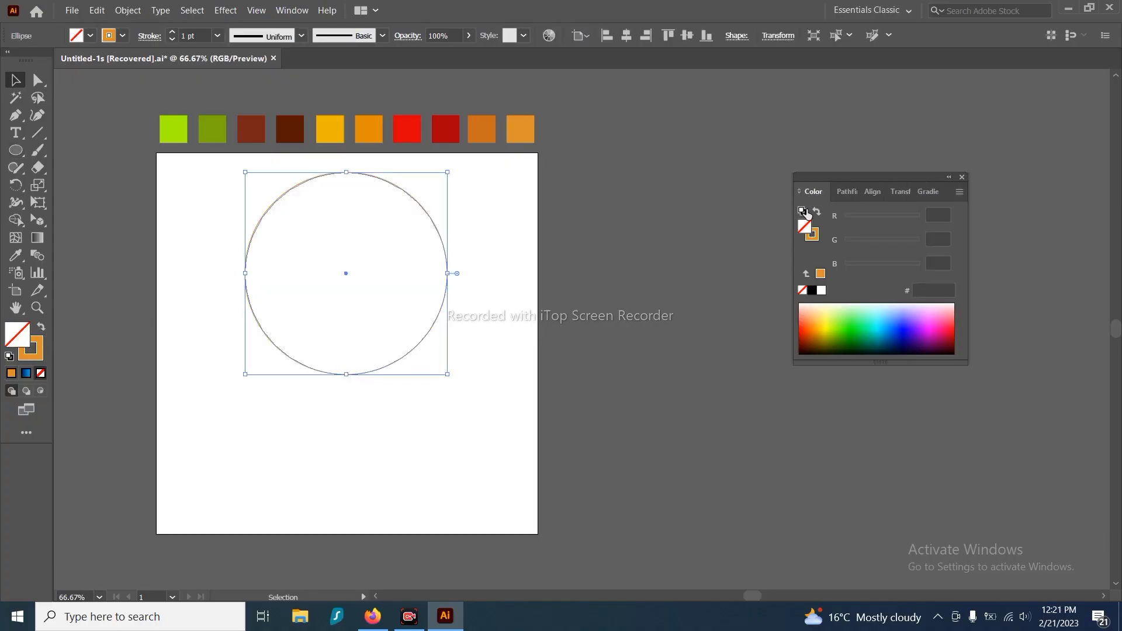
click(812, 290)
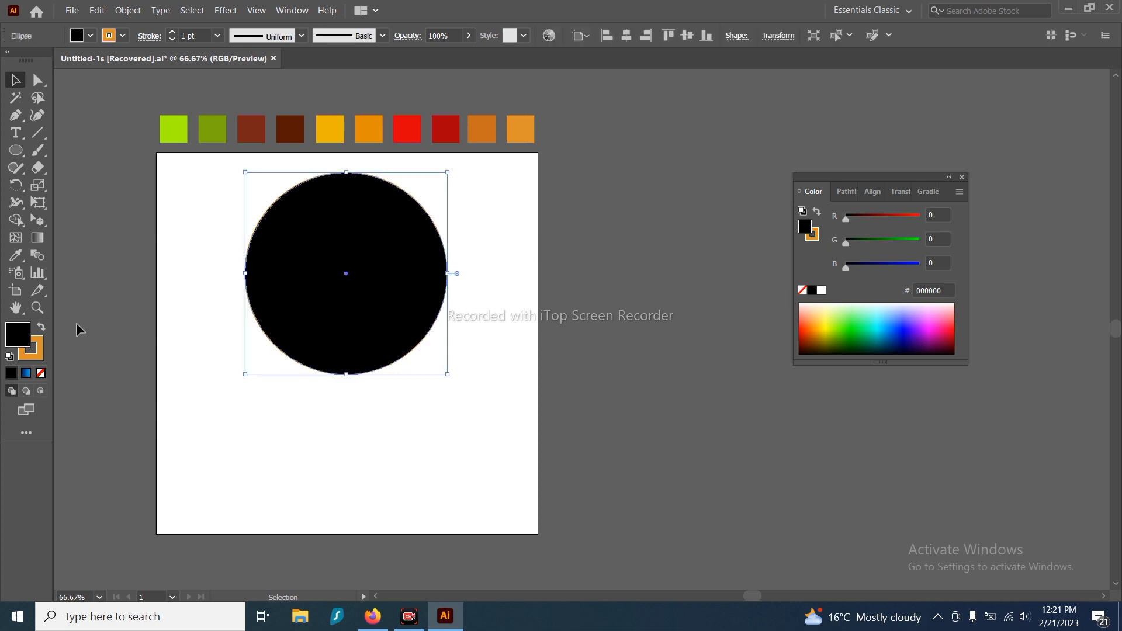
click(41, 328)
click(41, 373)
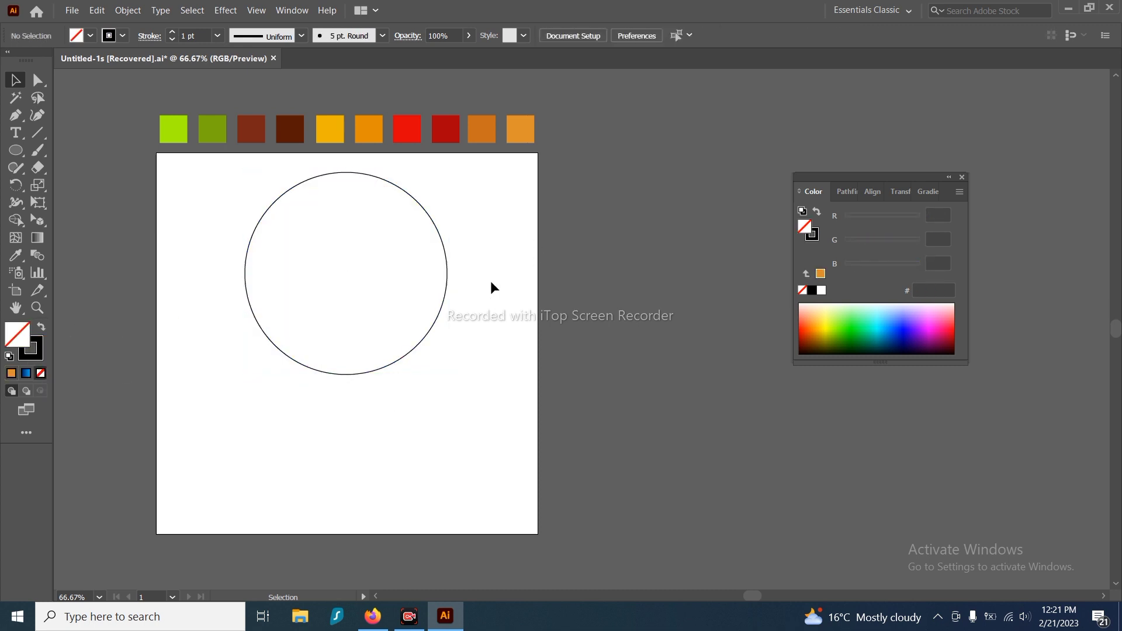
drag(349, 379, 348, 443)
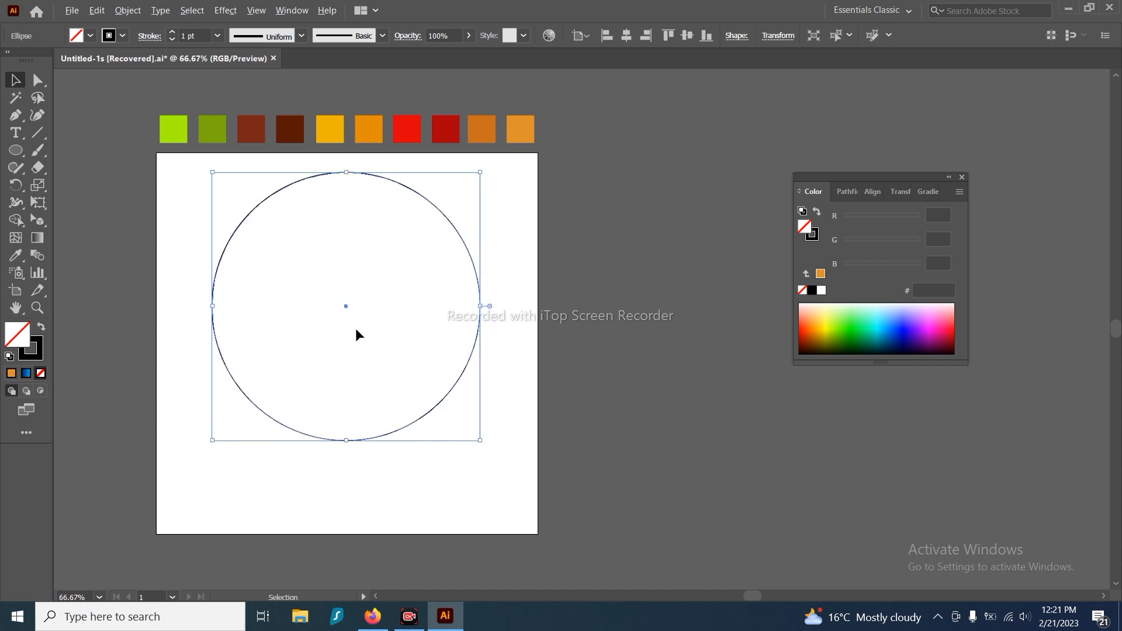
Draw a straight horizontal line across the circle slightly above its centre, extending past both sides, and nudge it up a little
drag(362, 310, 357, 346)
click(358, 345)
key(p)
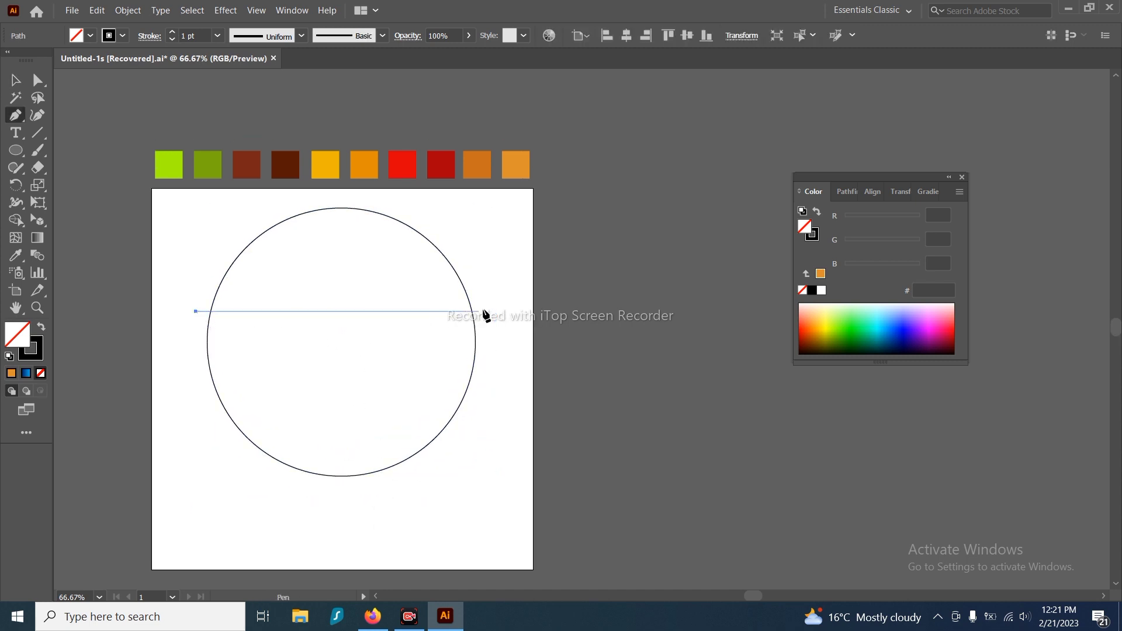
click(501, 312)
key(v)
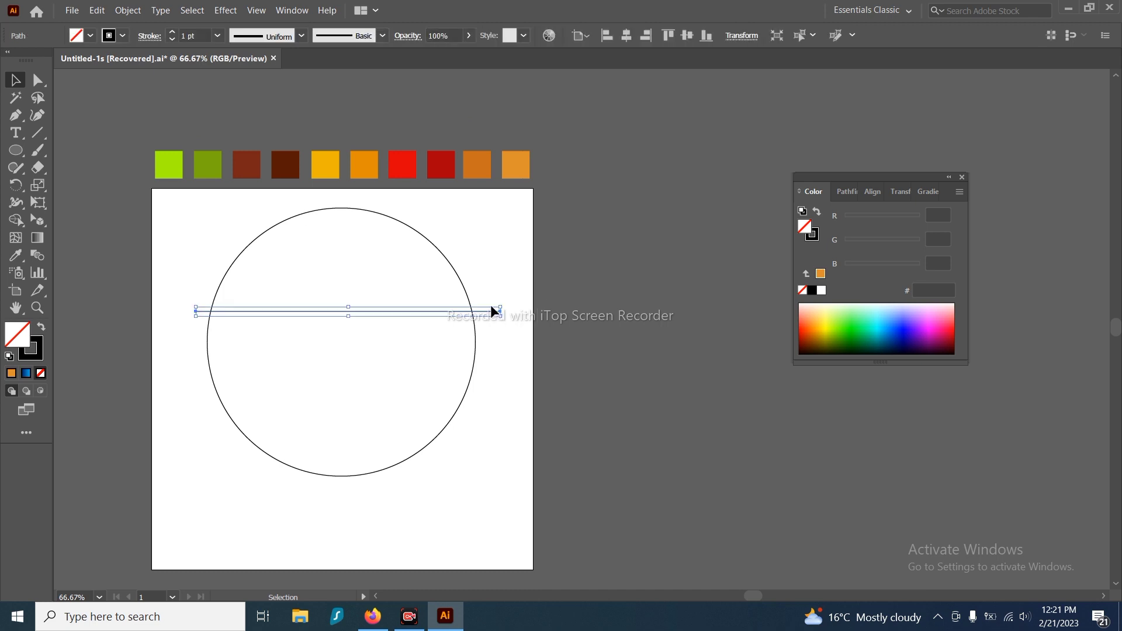
key(Up)
key(Up)
key(Up)
key(Up)
key(Up)
key(Up)
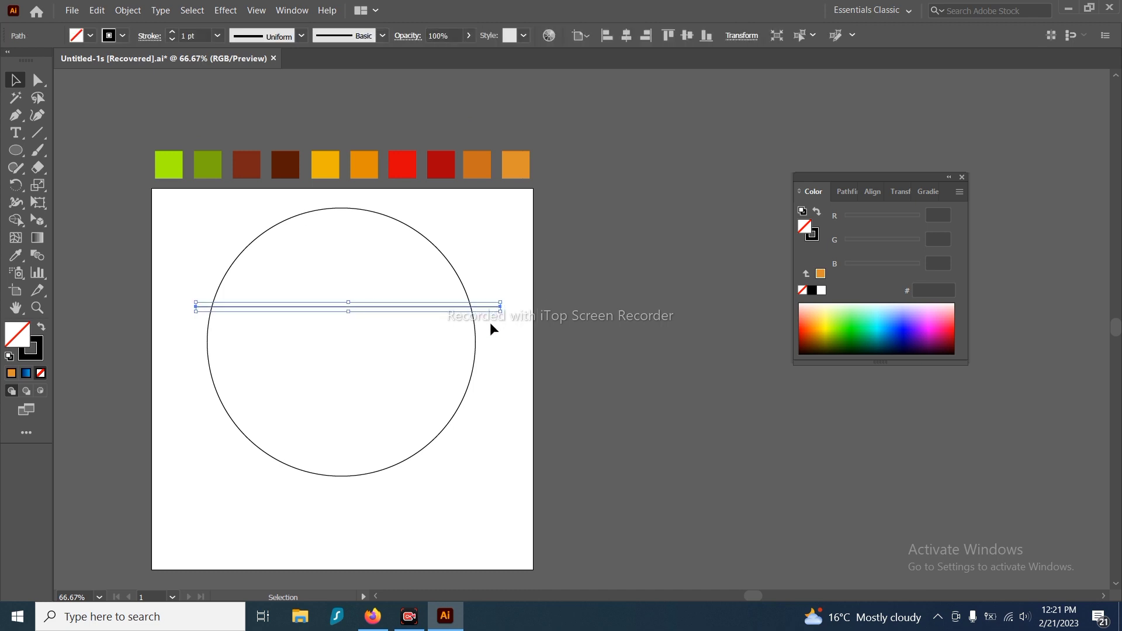
Divide the circle along the horizontal line, ungroup the pieces and delete the lower part to leave a dome
key(ctrl+a)
click(858, 196)
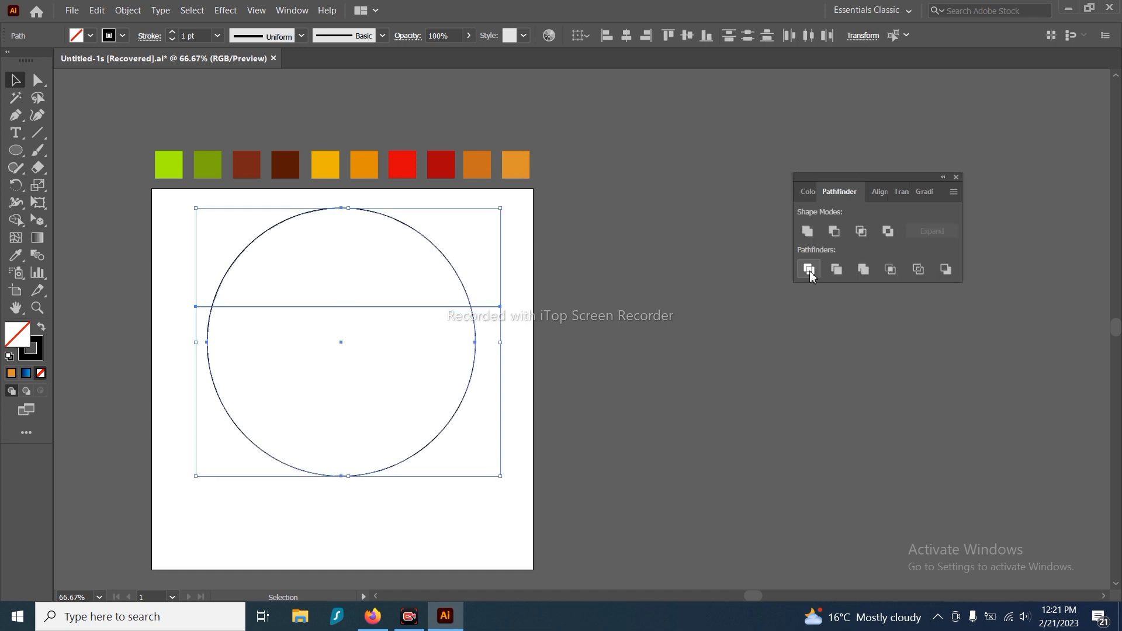
click(809, 269)
right_click(526, 296)
click(552, 395)
click(410, 423)
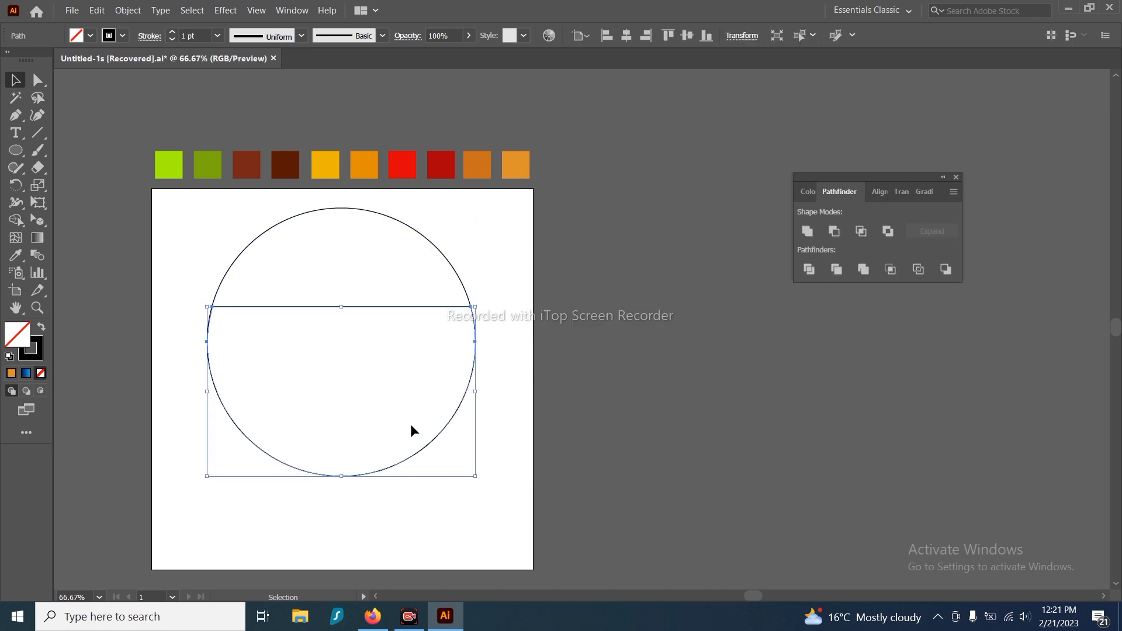
key(Delete)
key(ctrl+equal)
scroll(193, 331, up, 1)
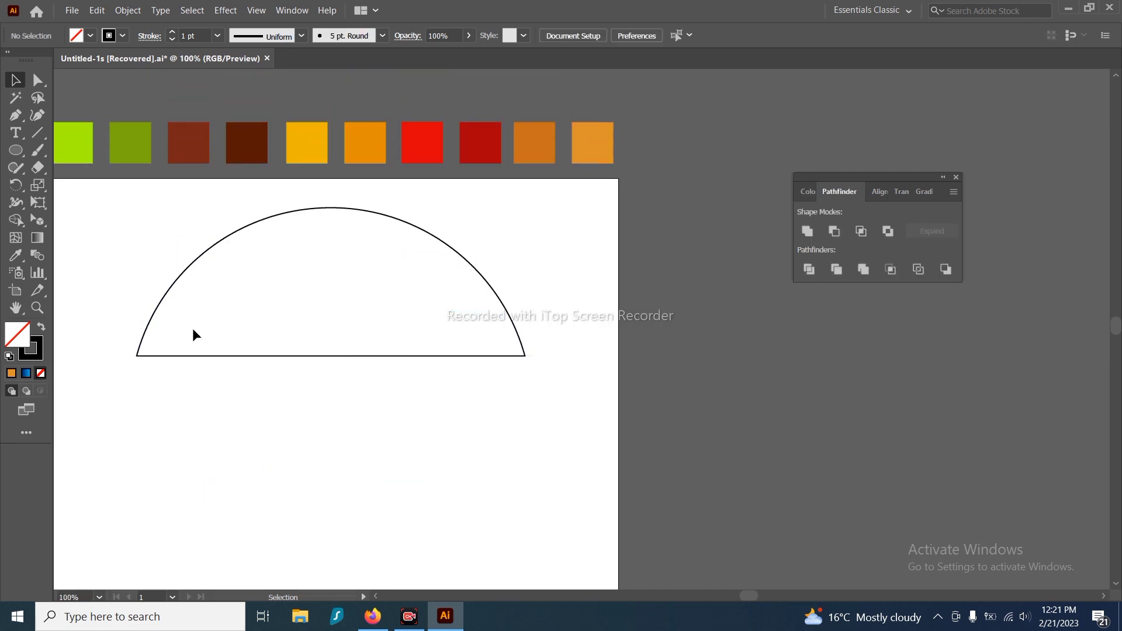
key(a)
drag(122, 342, 480, 357)
key(ctrl+z)
Widen the dome slightly about its centre and round both of its lower corners strongly to form a top bun
key(v)
drag(524, 281, 546, 281)
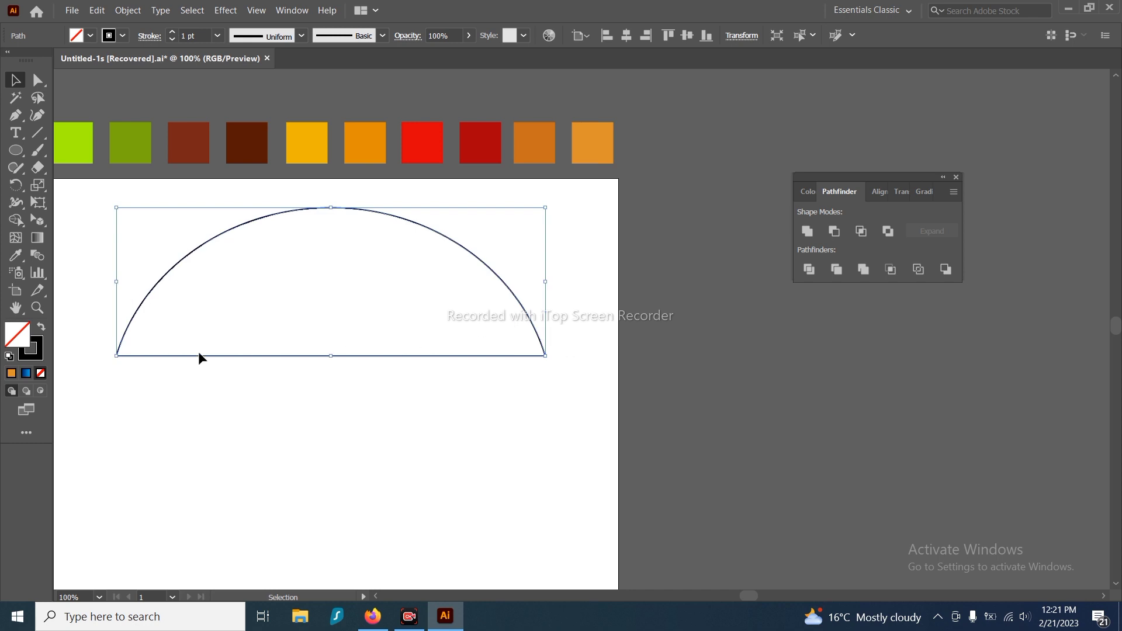
key(a)
drag(105, 338, 596, 397)
drag(517, 349, 489, 309)
key(v)
Centre the rounded bun shape horizontally on the artboard
click(440, 428)
drag(579, 322, 466, 338)
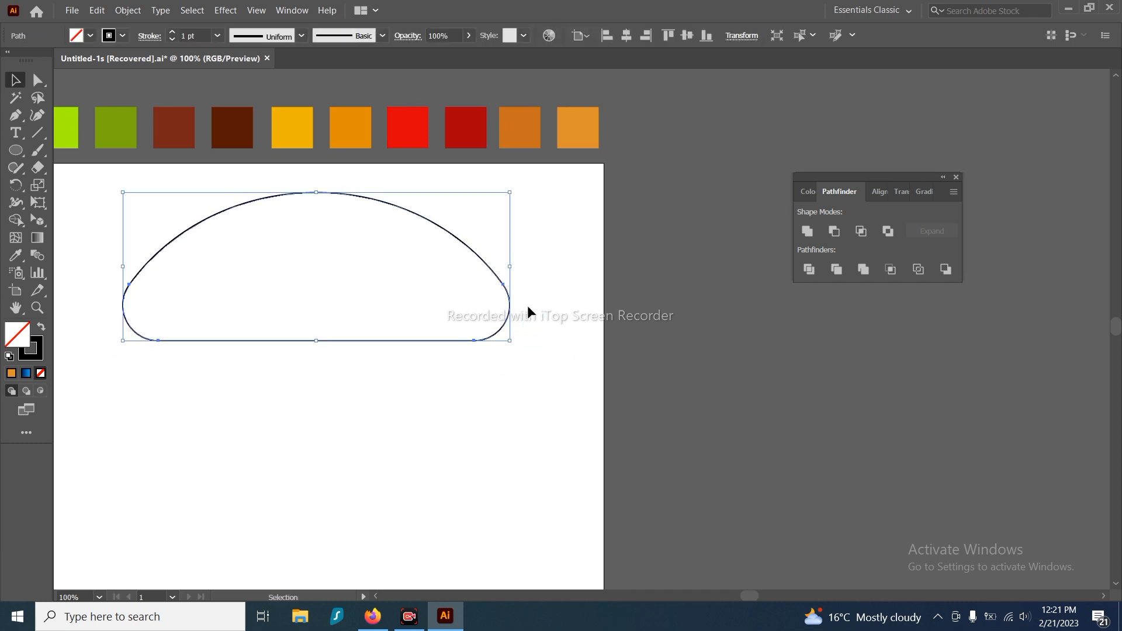
click(632, 40)
drag(576, 314, 636, 291)
click(471, 364)
mouse_move(461, 347)
mouse_down()
mouse_move(446, 355)
mouse_move(426, 407)
mouse_up()
scroll(450, 358, down, 1)
key(b)
scroll(441, 373, up, 1)
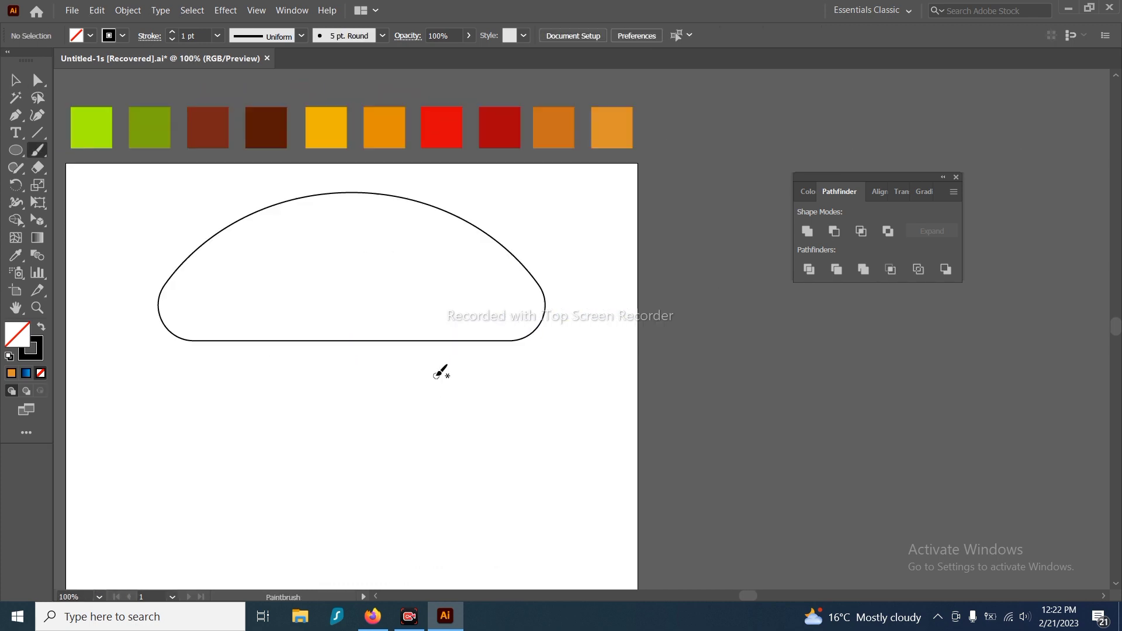
Draw a horizontal line just below the bun, roughly as wide as the bun, and centre it horizontally on the artboard
key(p)
click(154, 370)
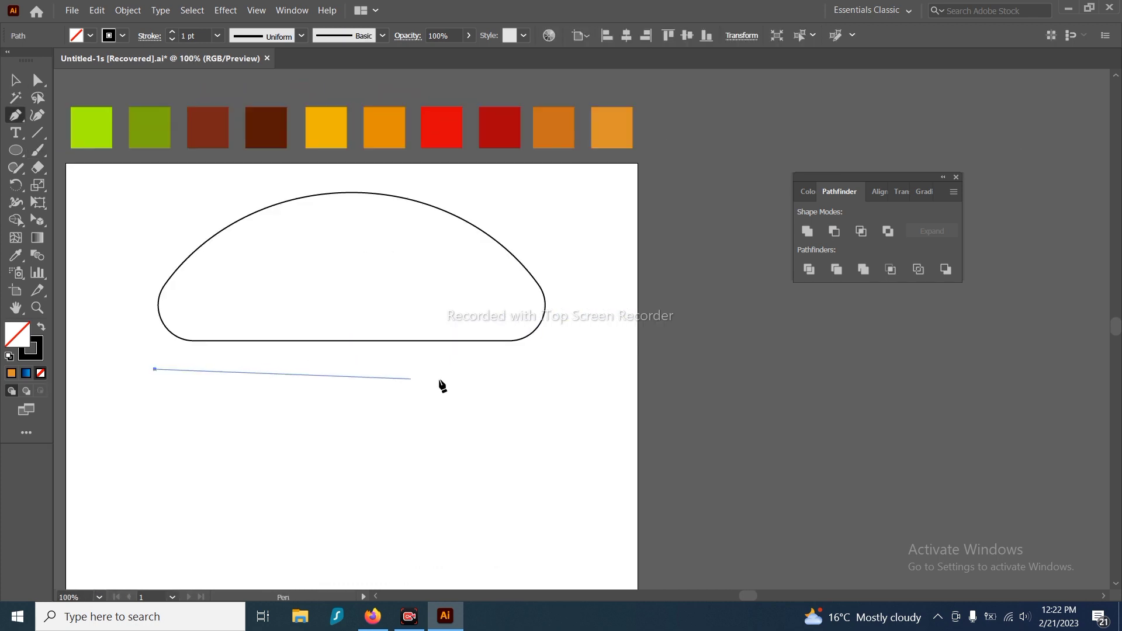
click(538, 369)
key(v)
drag(571, 368, 505, 409)
click(636, 378)
drag(597, 354, 512, 415)
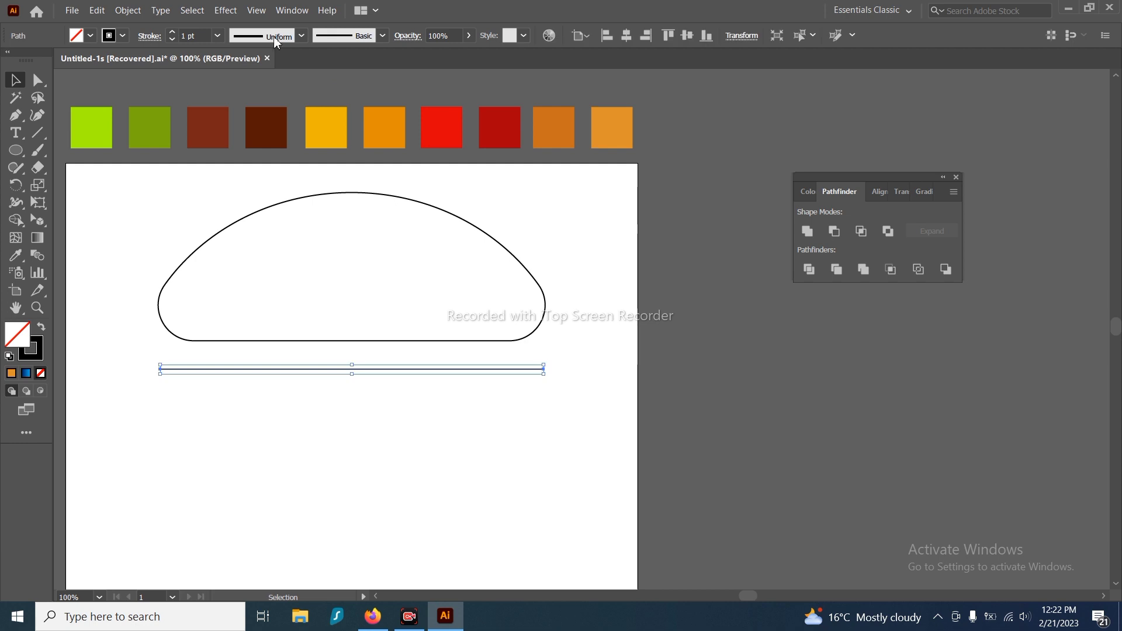
Apply a Zig Zag effect to the line with 10 px absolute size, 5 ridges per segment and smooth points
click(229, 11)
mouse_move(351, 140)
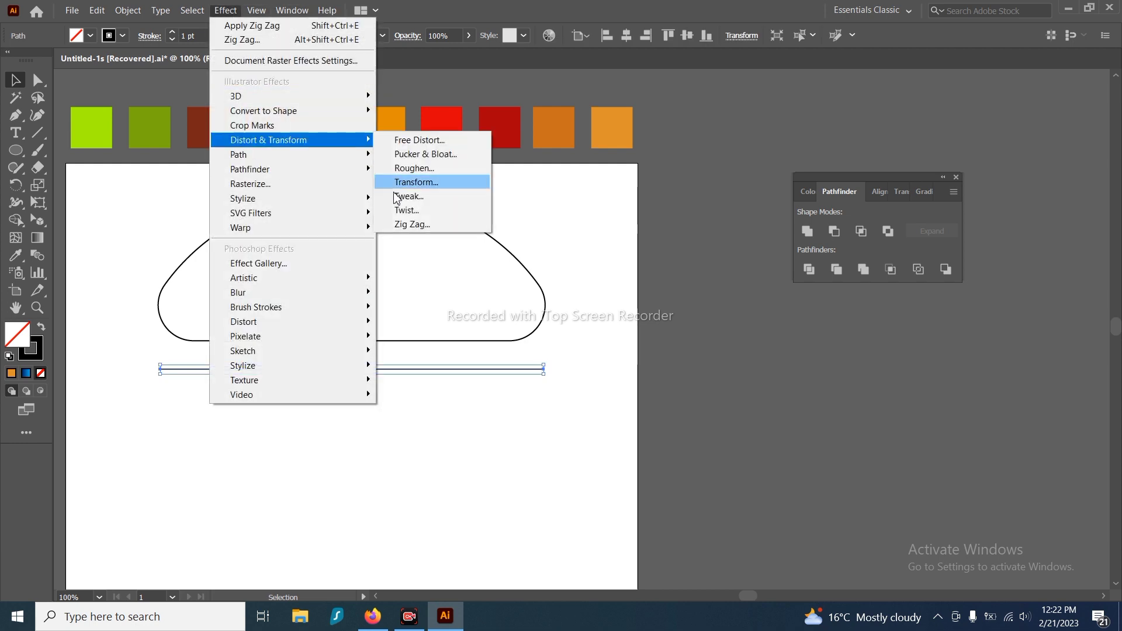
click(417, 228)
click(638, 333)
scroll(767, 275, up, 1)
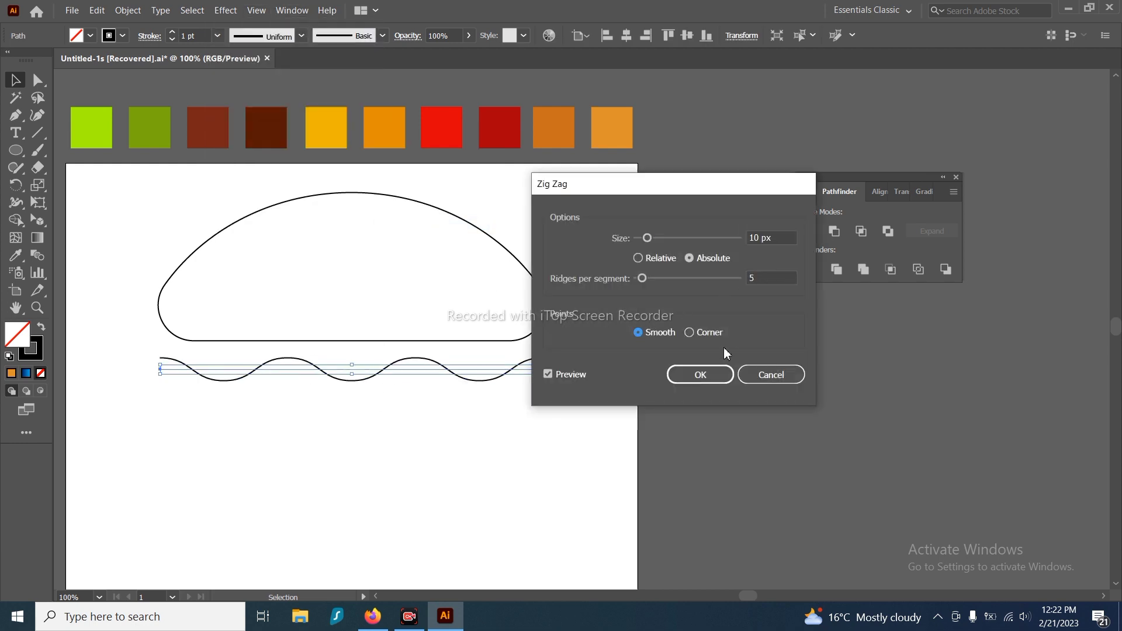
click(700, 375)
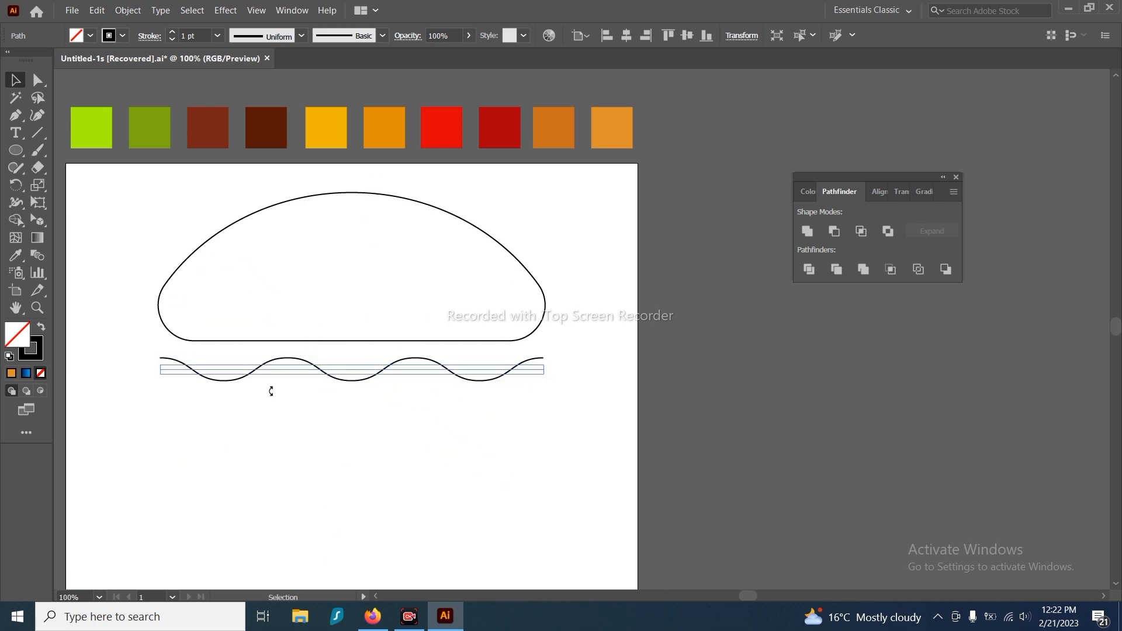
Expand the wavy line's appearance into an editable path and turn the wave upside down so both ends point downward
click(129, 11)
click(188, 176)
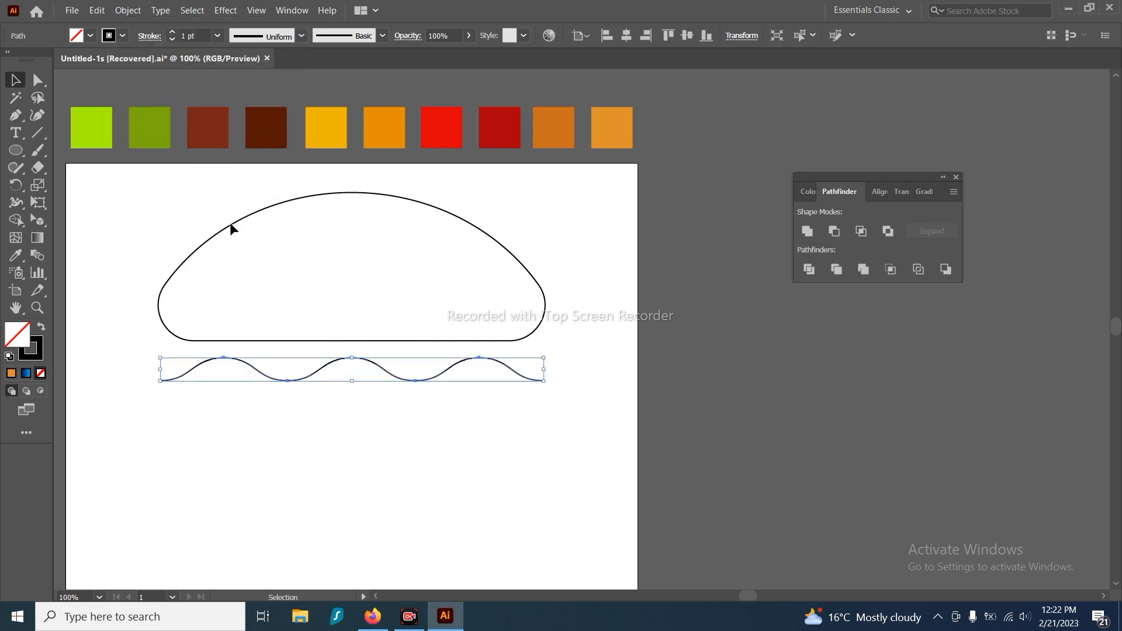
click(516, 405)
Narrow the wave symmetrically about its centre to about 319 px wide
scroll(535, 384, up, 1)
drag(570, 368, 626, 373)
drag(643, 358, 584, 411)
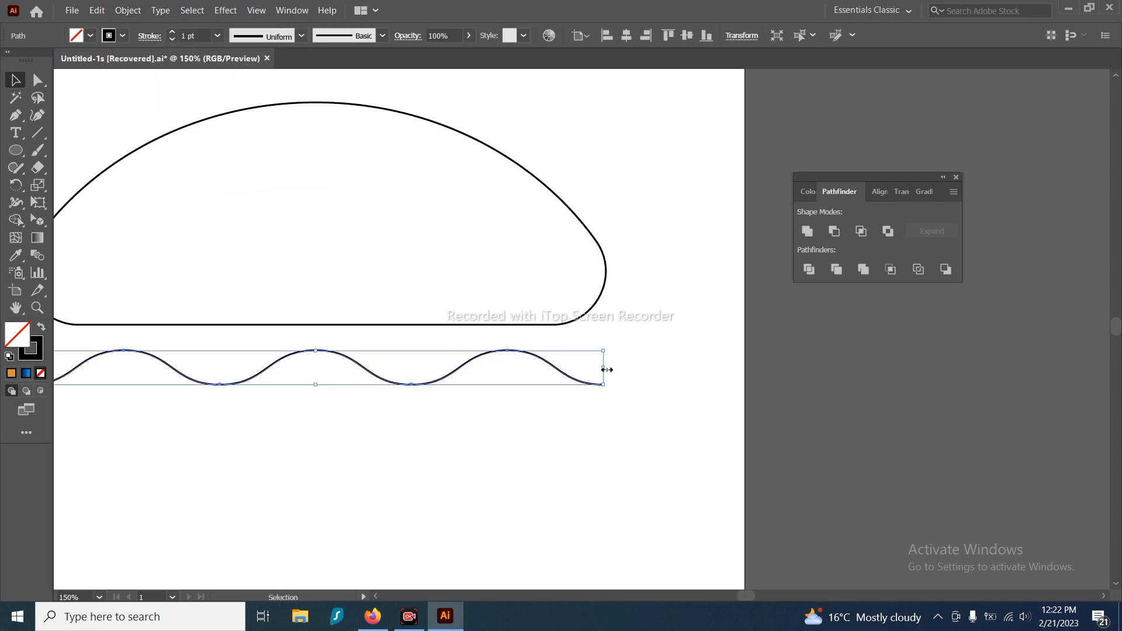
drag(603, 370, 588, 370)
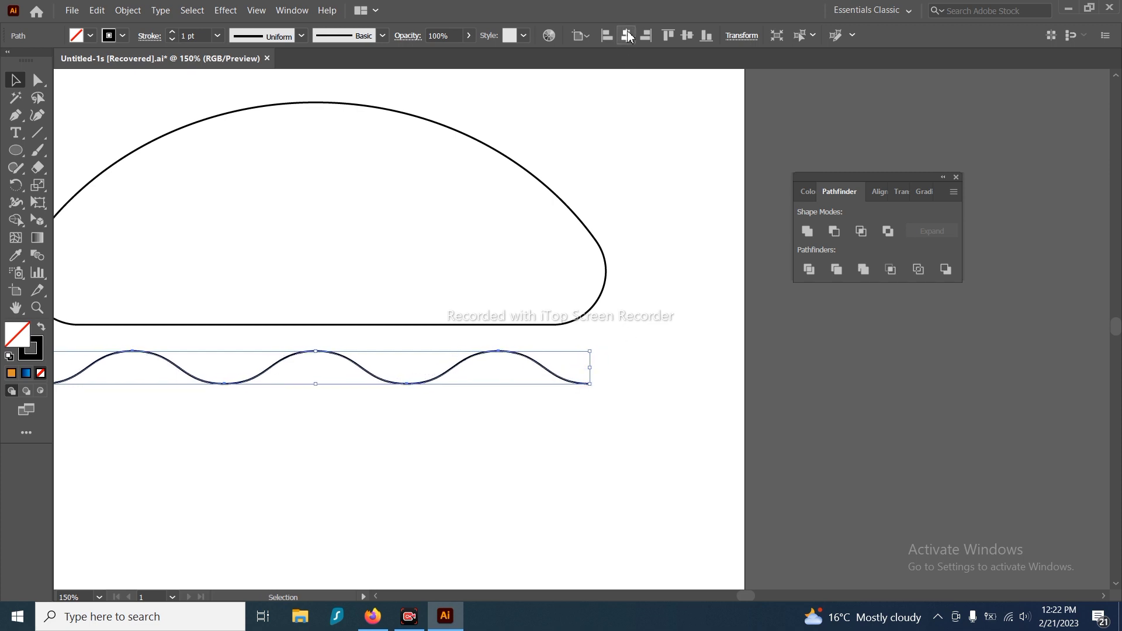
drag(631, 426, 648, 446)
click(620, 421)
Draw a vertical line from the wave's right end up into the bun
key(p)
click(605, 403)
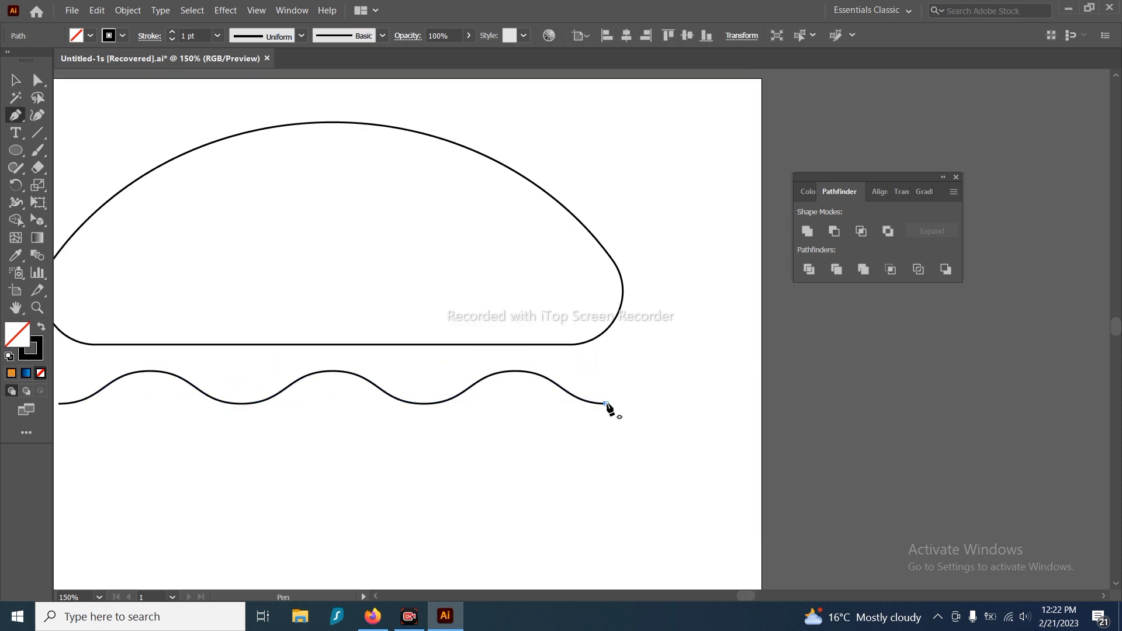
key(v)
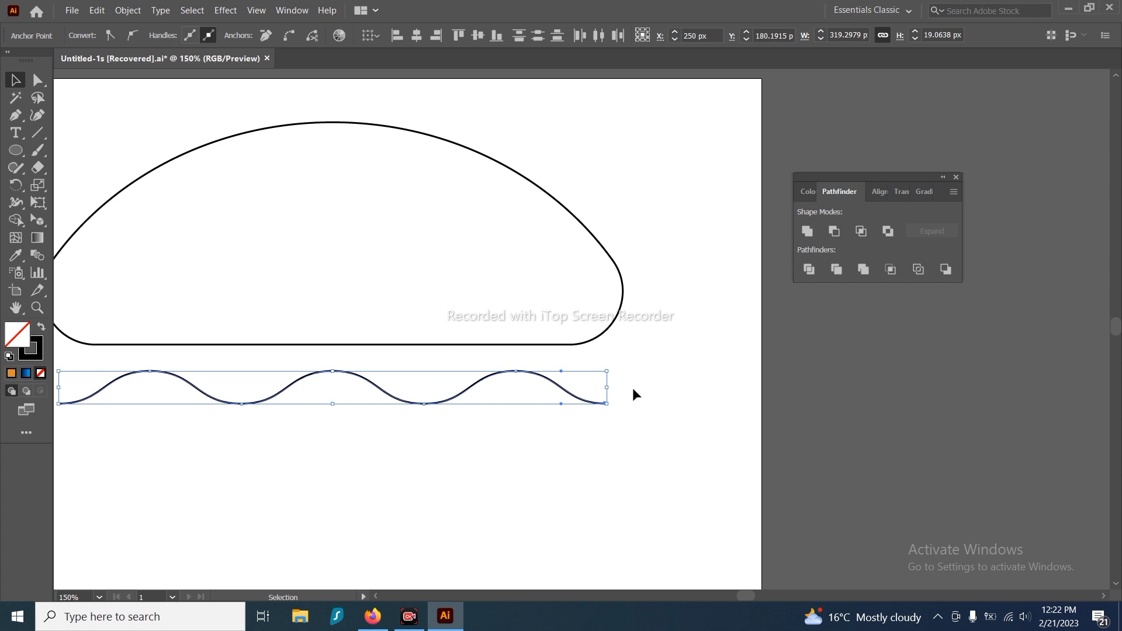
click(633, 389)
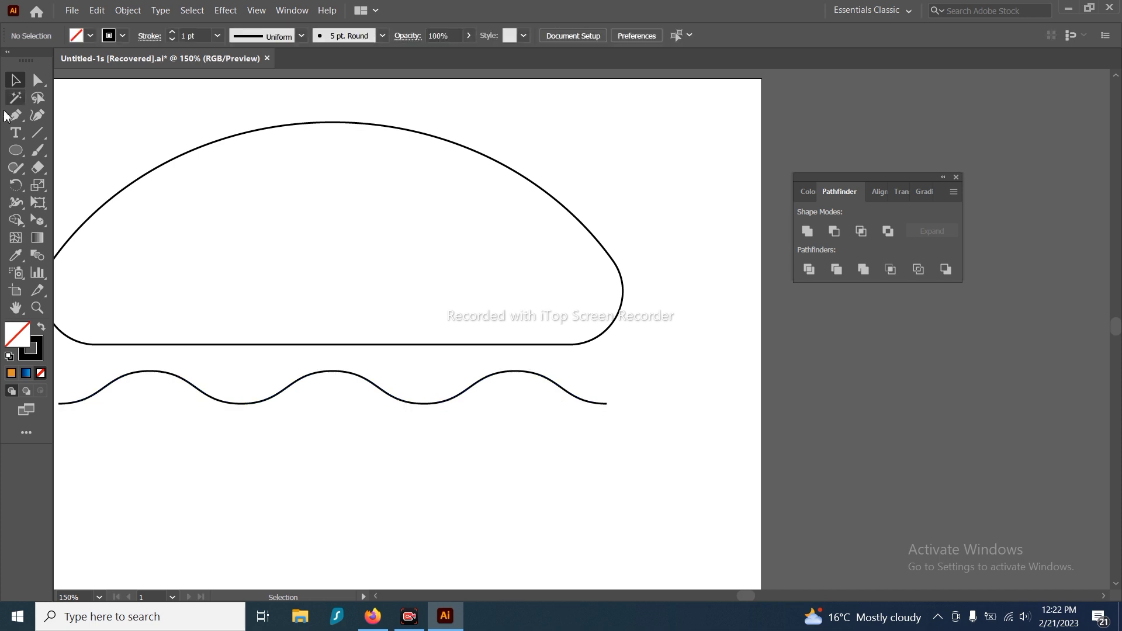
click(605, 403)
shift+click(597, 313)
key(v)
drag(308, 461, 507, 476)
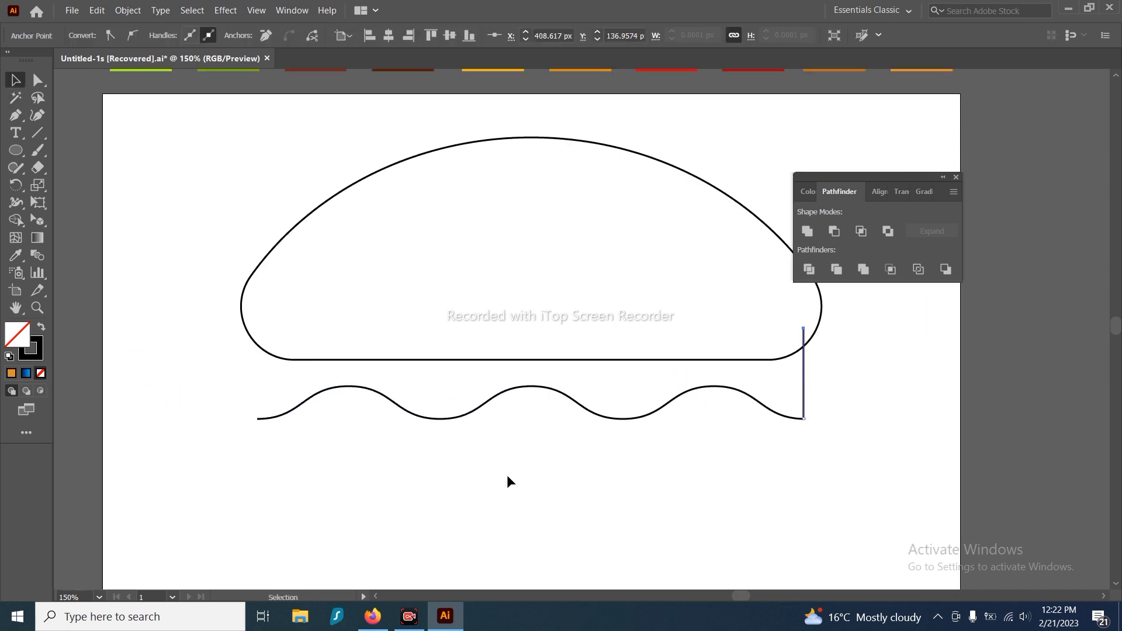
click(507, 476)
Extend the wave's left end with a vertical segment reaching up into the bun
key(p)
click(258, 419)
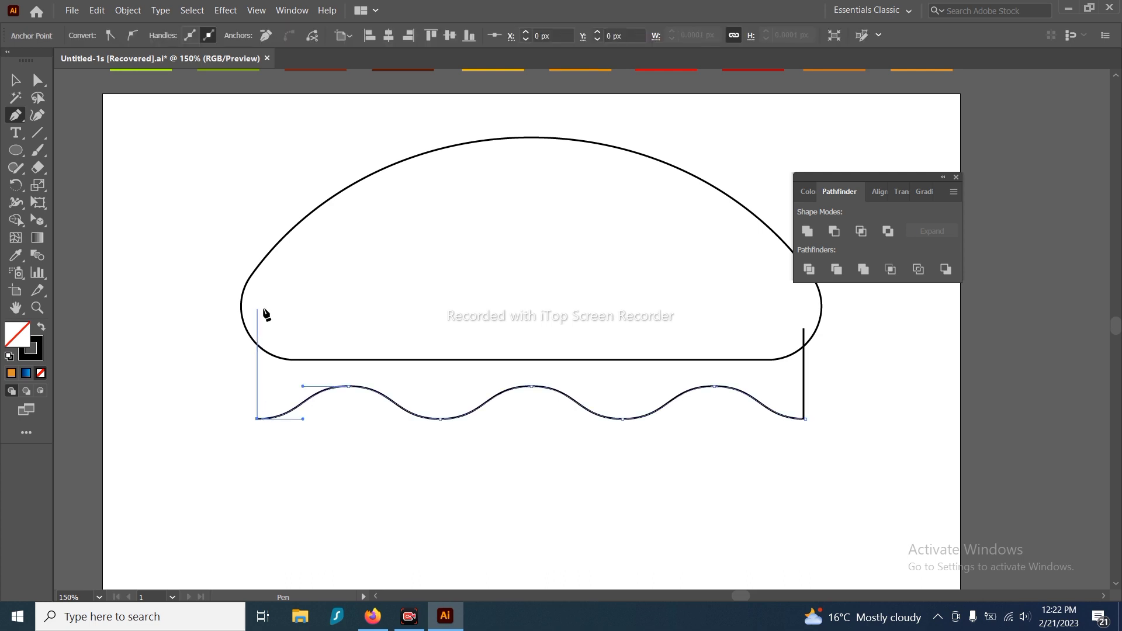
shift+click(259, 308)
drag(492, 419, 371, 433)
key(v)
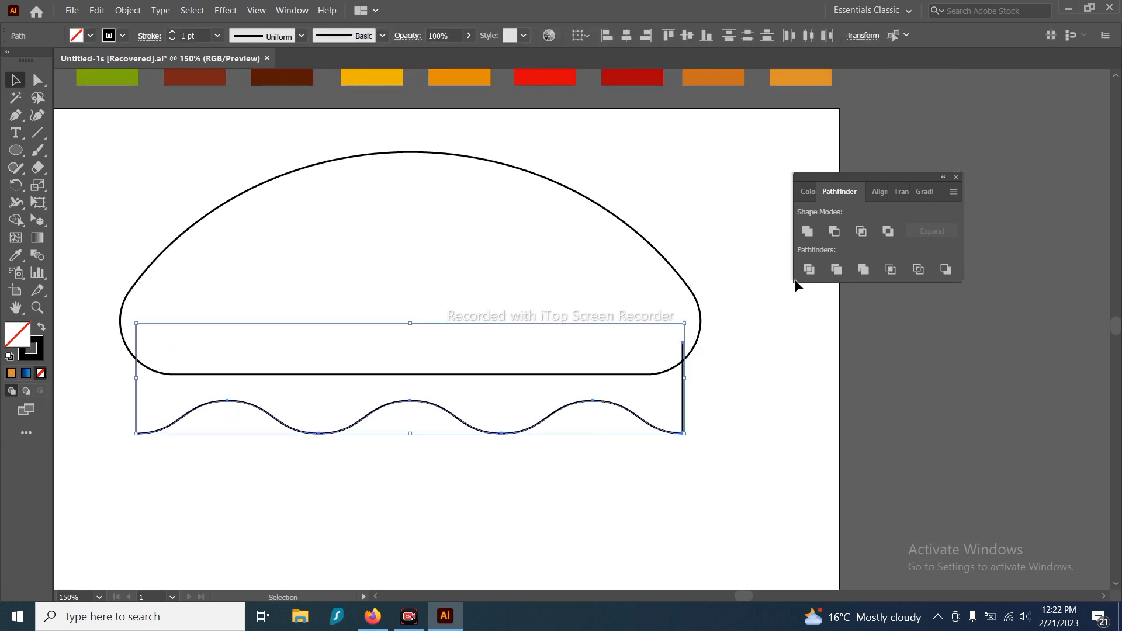
Try uniting the wave with its side lines, and delete the detached vertical line at the wave's right end
click(808, 231)
key(ctrl+z)
click(669, 398)
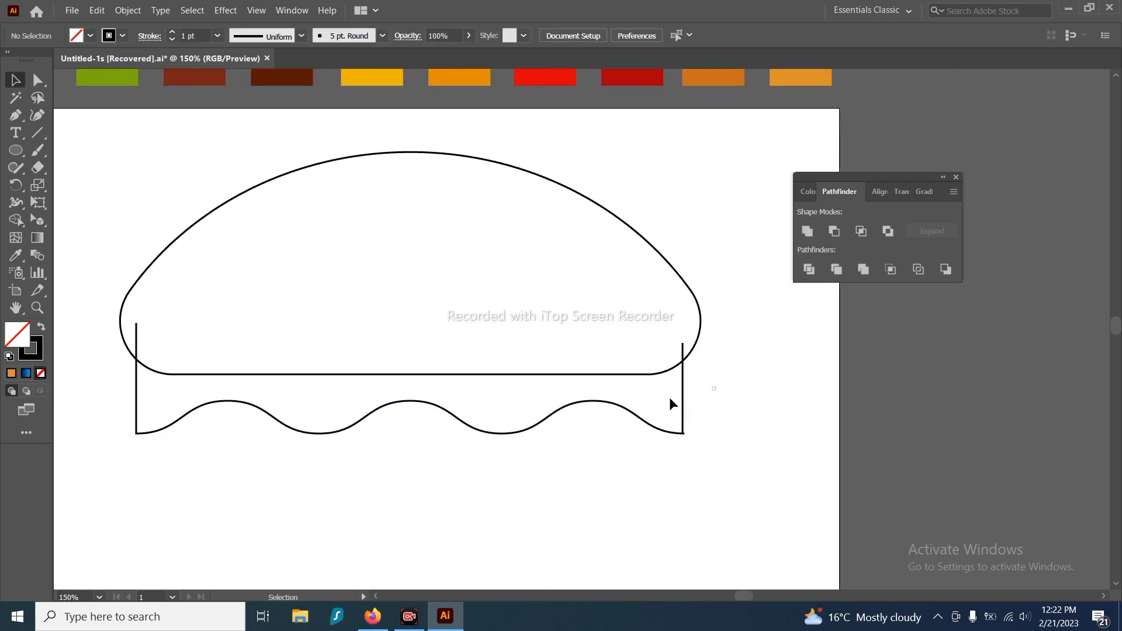
click(682, 388)
key(Delete)
Extend the wave's right end with a vertical segment up into the bun and unite the path into a closed shape
key(p)
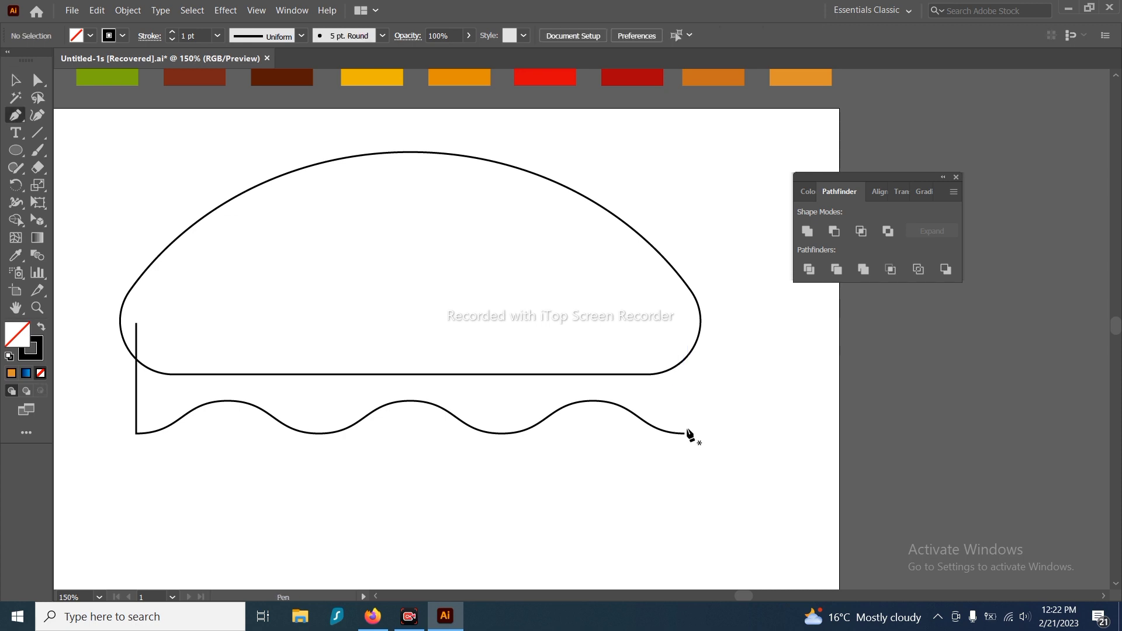
click(683, 433)
shift+click(683, 341)
key(v)
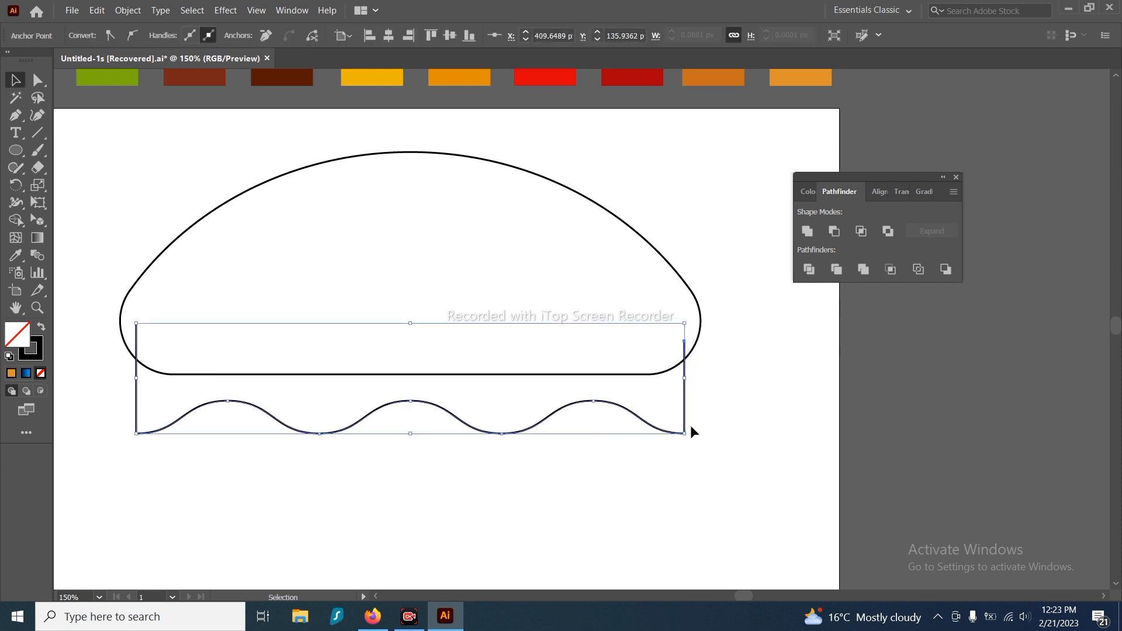
click(809, 235)
Merge the area where the wavy shape overlaps the bun into the bun with the Shape Builder tool
drag(778, 285, 616, 369)
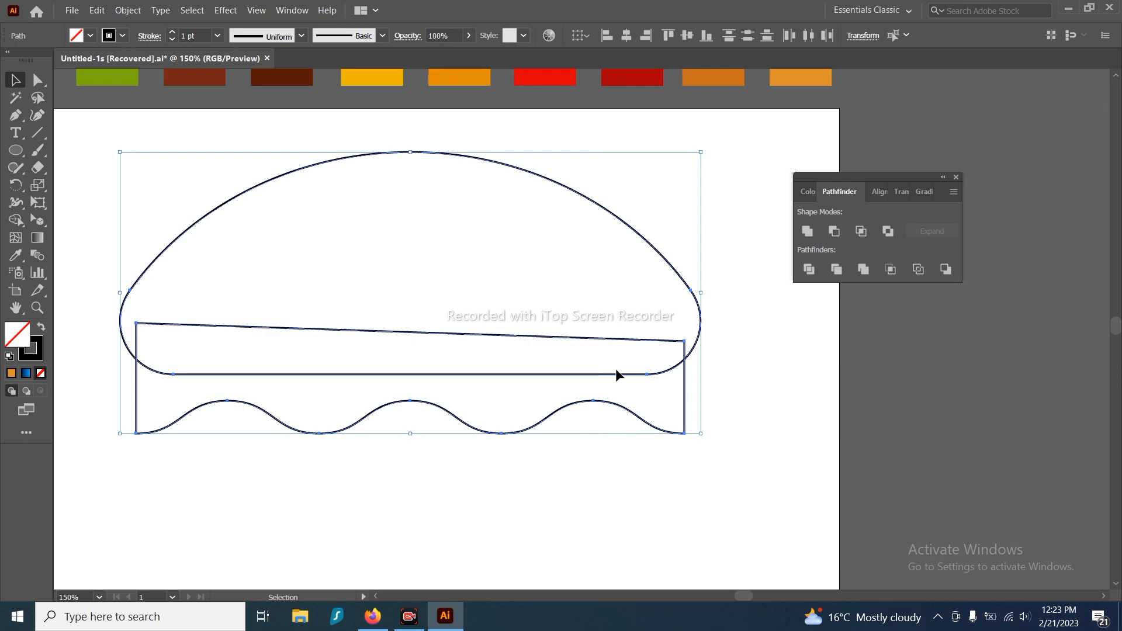
click(19, 219)
drag(292, 343, 306, 299)
key(v)
click(701, 404)
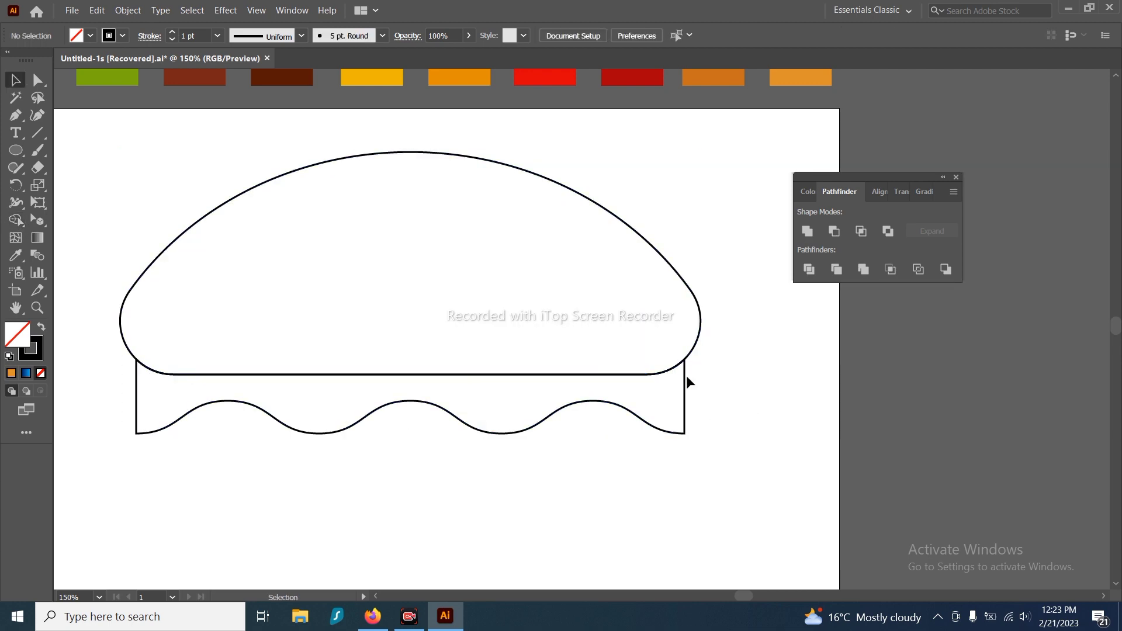
Round the two lower outer corners of the wavy shape beneath the bun
key(a)
drag(107, 419, 168, 467)
drag(720, 415, 670, 466)
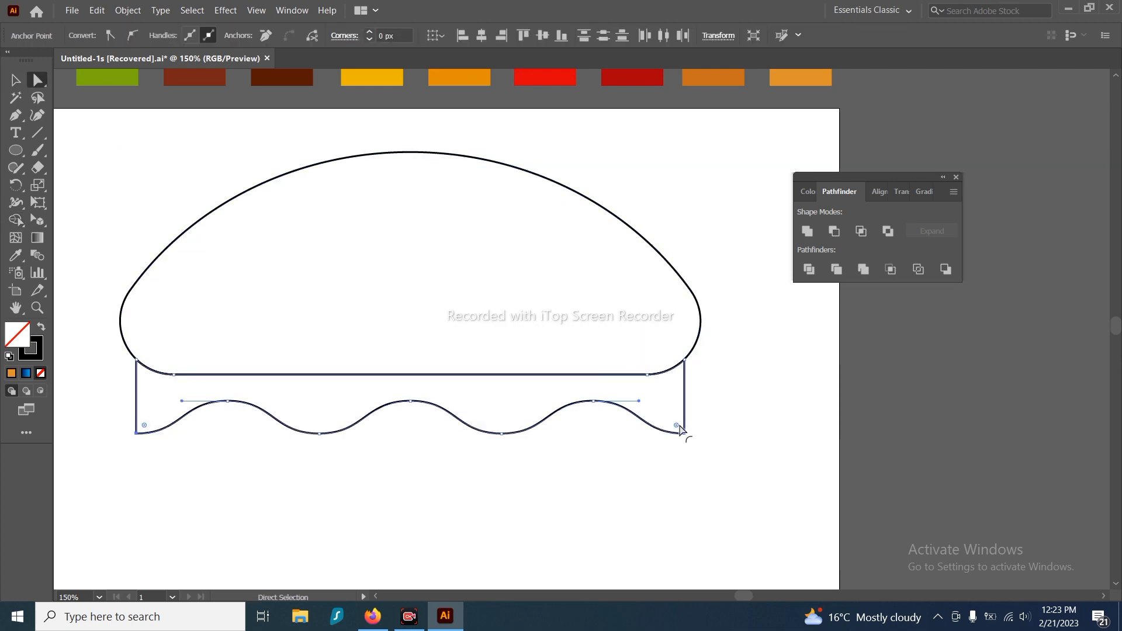
drag(679, 427, 665, 389)
click(968, 587)
Draw a rectangle across the wavy shape, matching the bun's width, about 337 px wide and 46 px high
key(m)
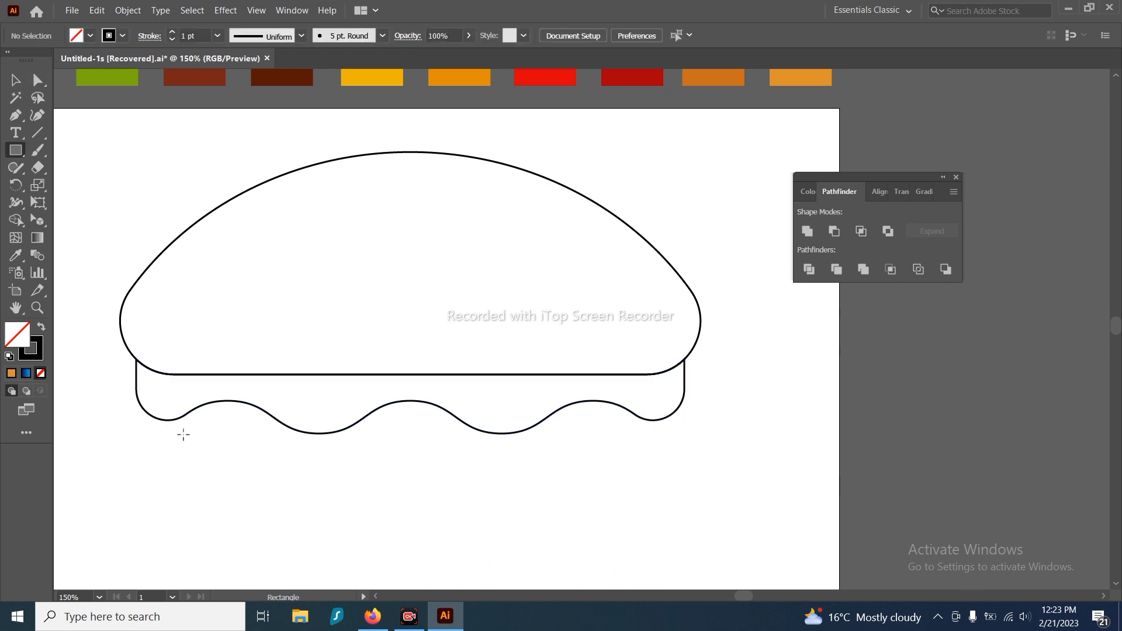
mouse_move(114, 396)
mouse_down()
mouse_move(508, 470)
mouse_move(704, 451)
mouse_up()
key(v)
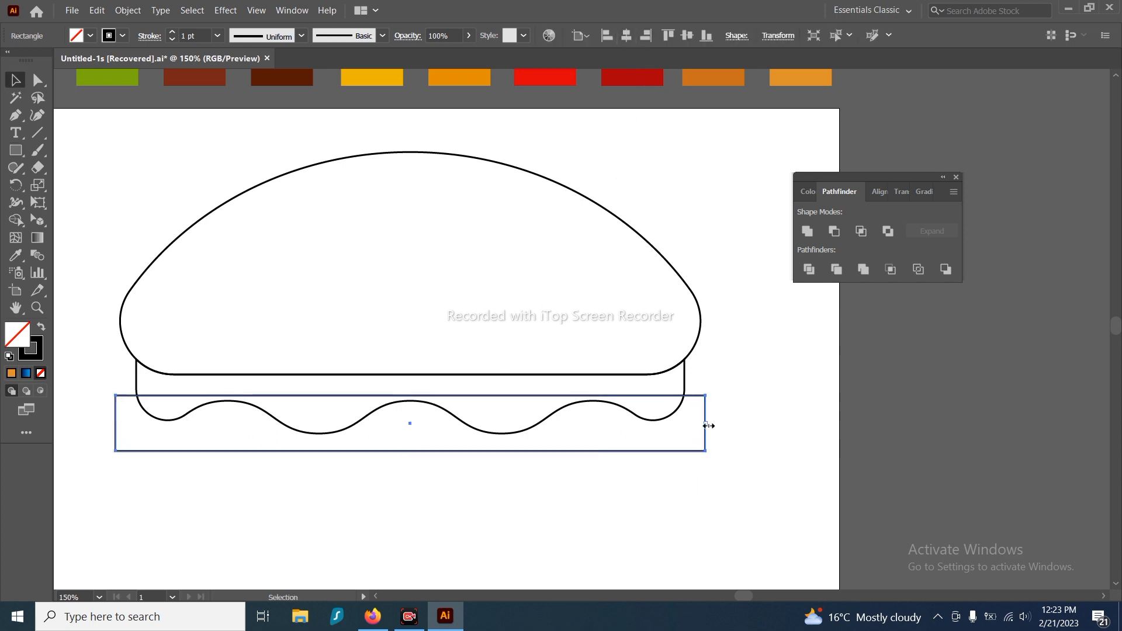
drag(709, 426, 701, 427)
drag(412, 455, 413, 467)
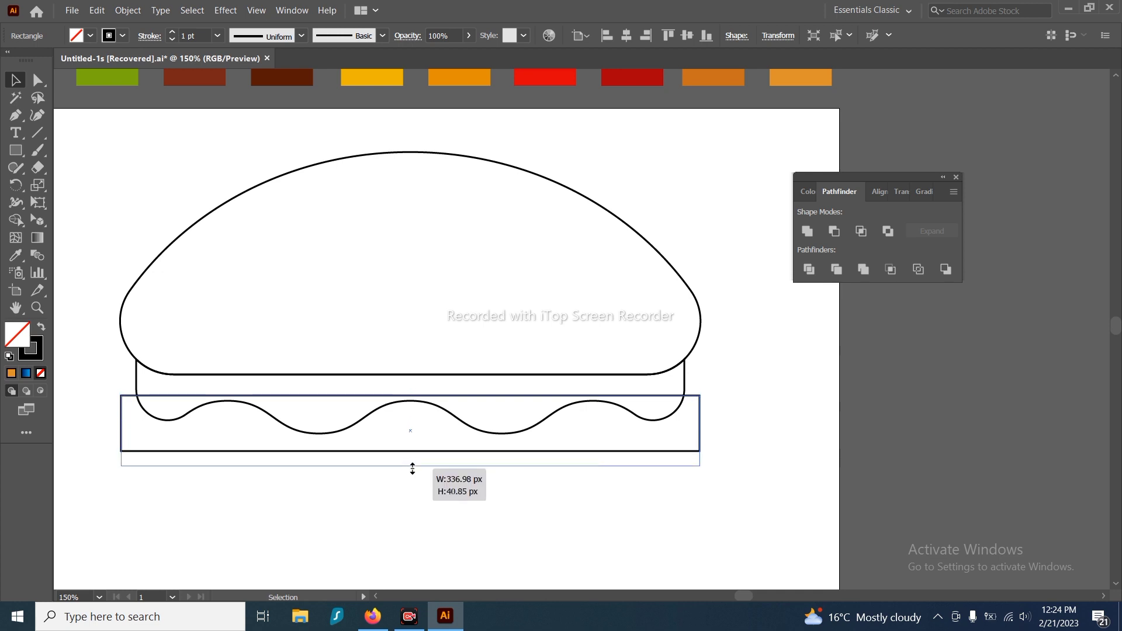
drag(411, 397, 412, 388)
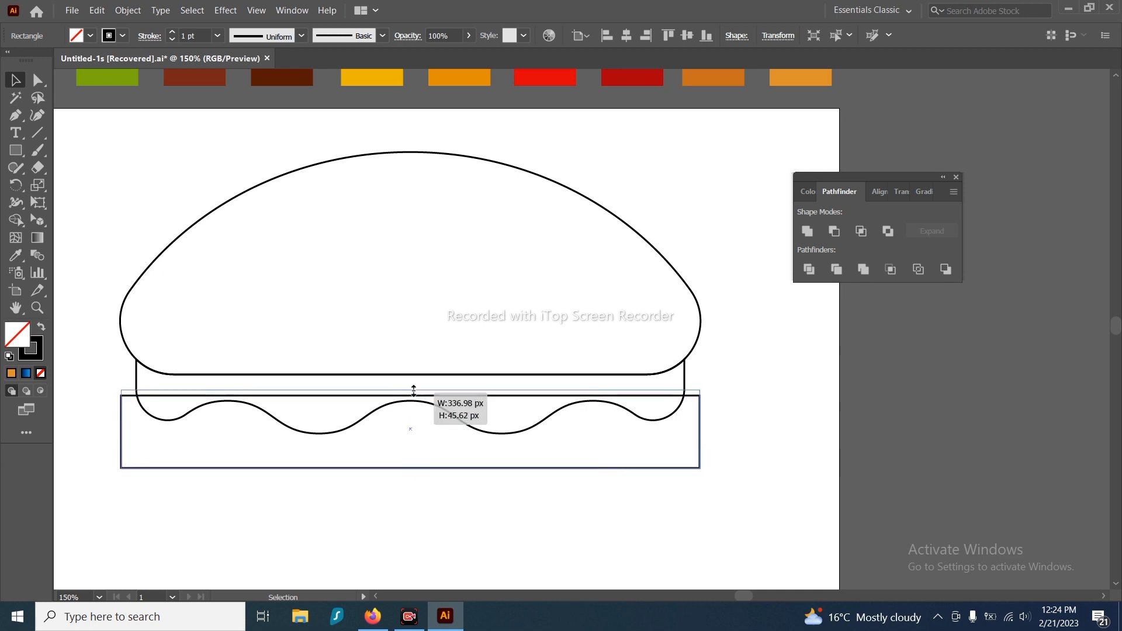
Round the rectangle's corners fully so that it becomes a pill shape
drag(692, 397, 614, 433)
click(929, 587)
click(667, 438)
scroll(690, 450, up, 1)
drag(671, 476, 672, 385)
drag(671, 383, 739, 363)
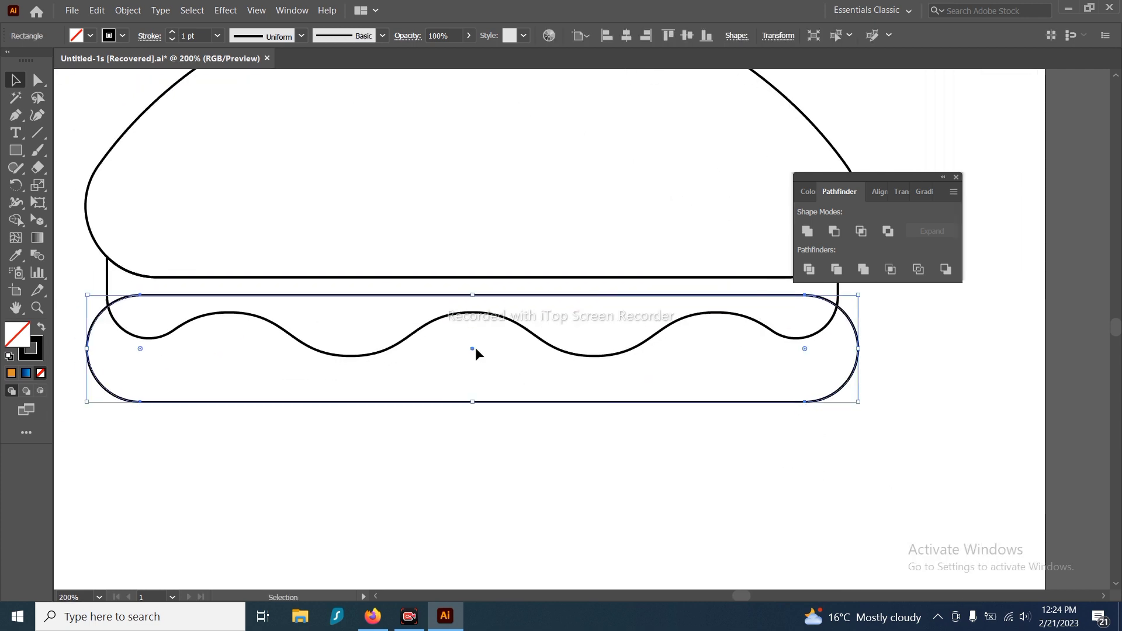
Duplicate the pill-shaped layer directly below the original
drag(476, 349, 466, 454)
scroll(462, 412, down, 2)
click(505, 461)
scroll(506, 403, up, 2)
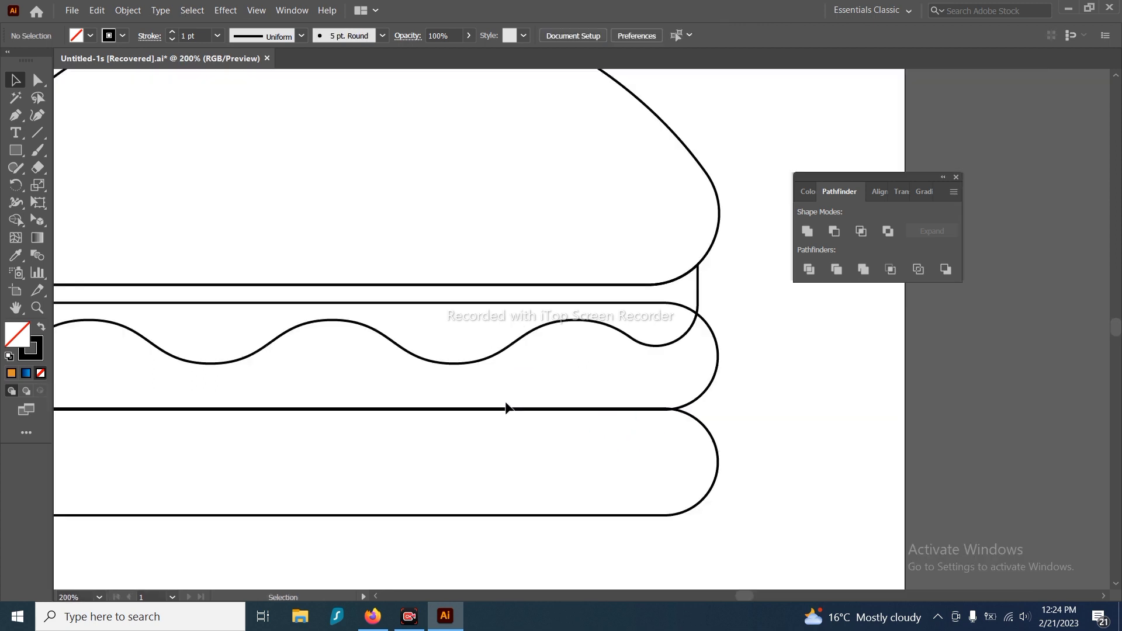
In outline view, move the lower pill so its top edge coincides with the upper pill's bottom edge, and return to preview
key(ctrl+y)
scroll(661, 412, up, 5)
drag(874, 417, 813, 465)
scroll(561, 386, up, 2)
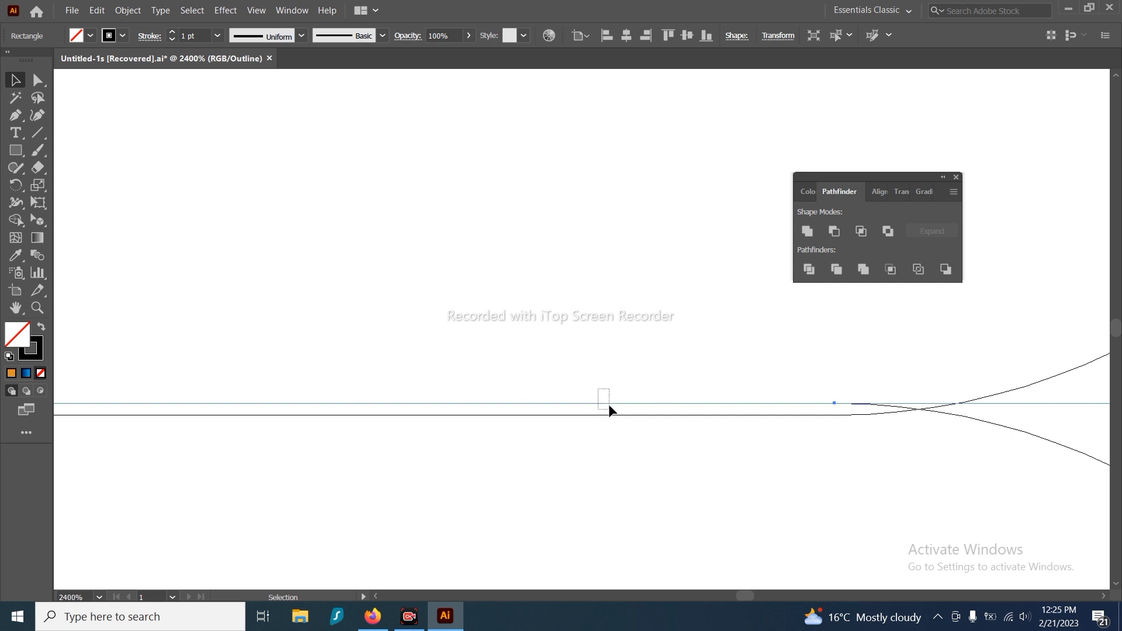
drag(609, 404, 611, 415)
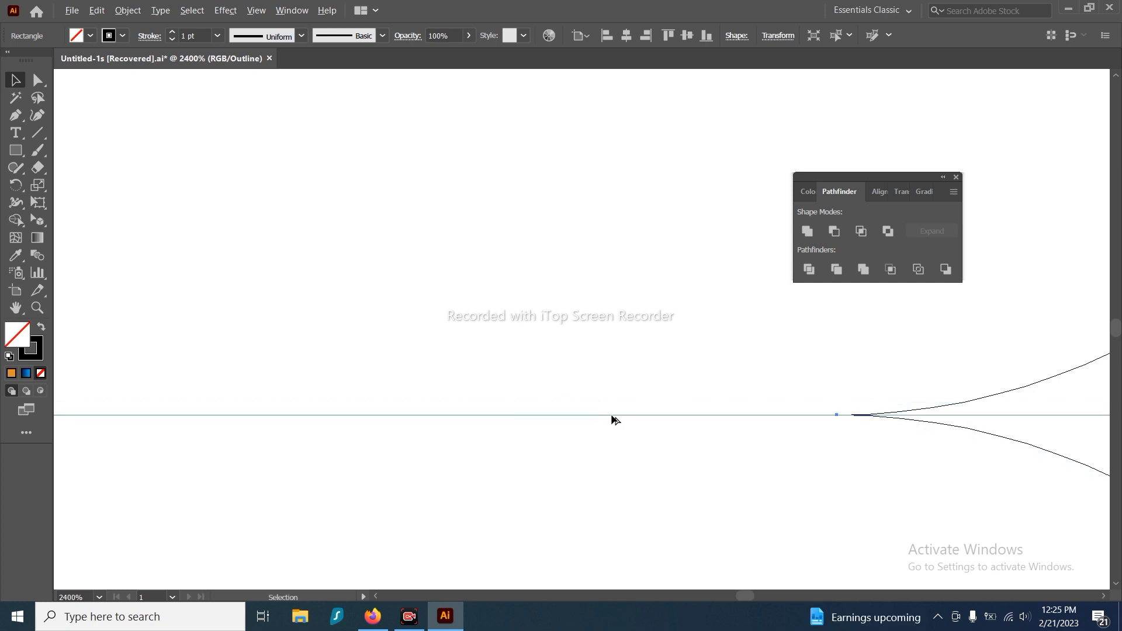
scroll(612, 415, down, 8)
drag(533, 406, 592, 404)
click(592, 404)
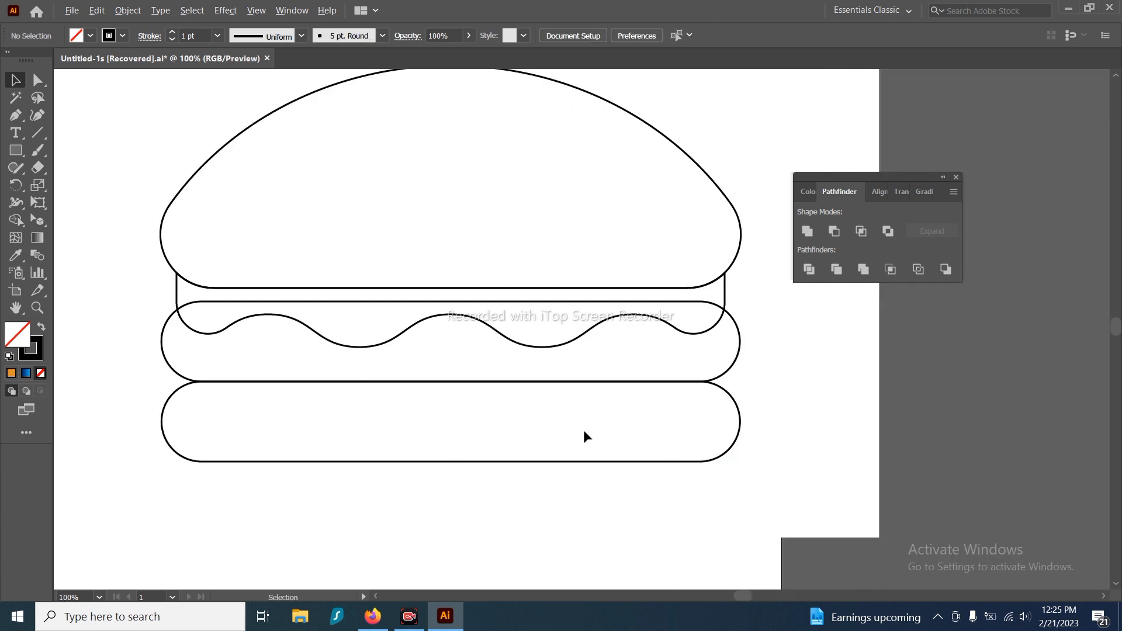
Place two side-by-side point-down triangles hanging from the top edge of the middle pill layer
scroll(583, 433, down, 1)
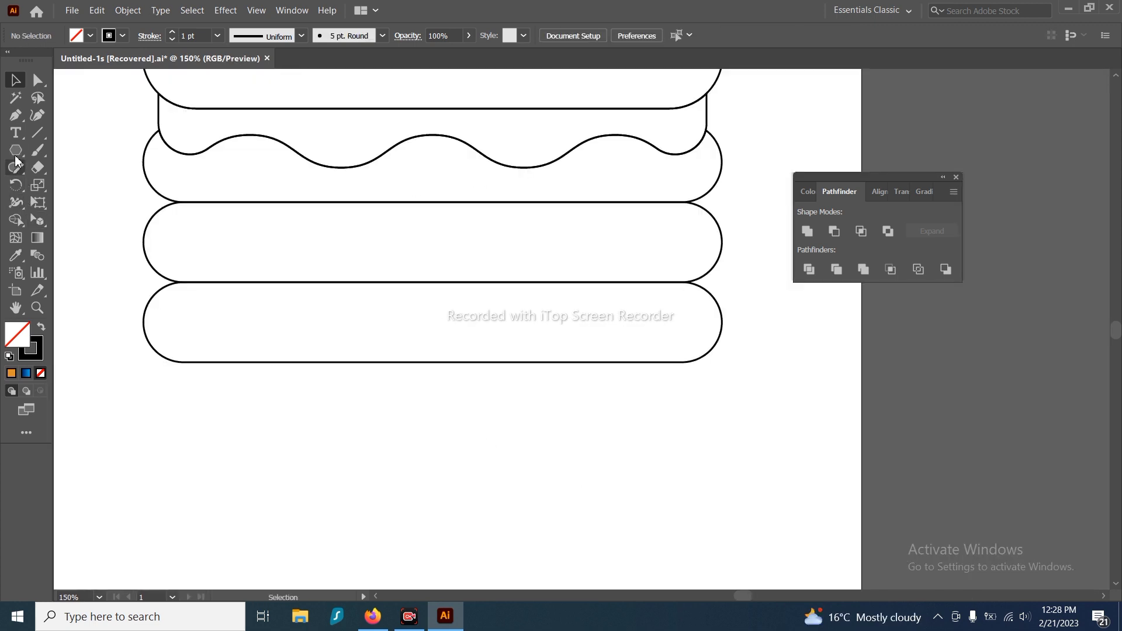
drag(15, 153, 68, 202)
drag(427, 411, 404, 349)
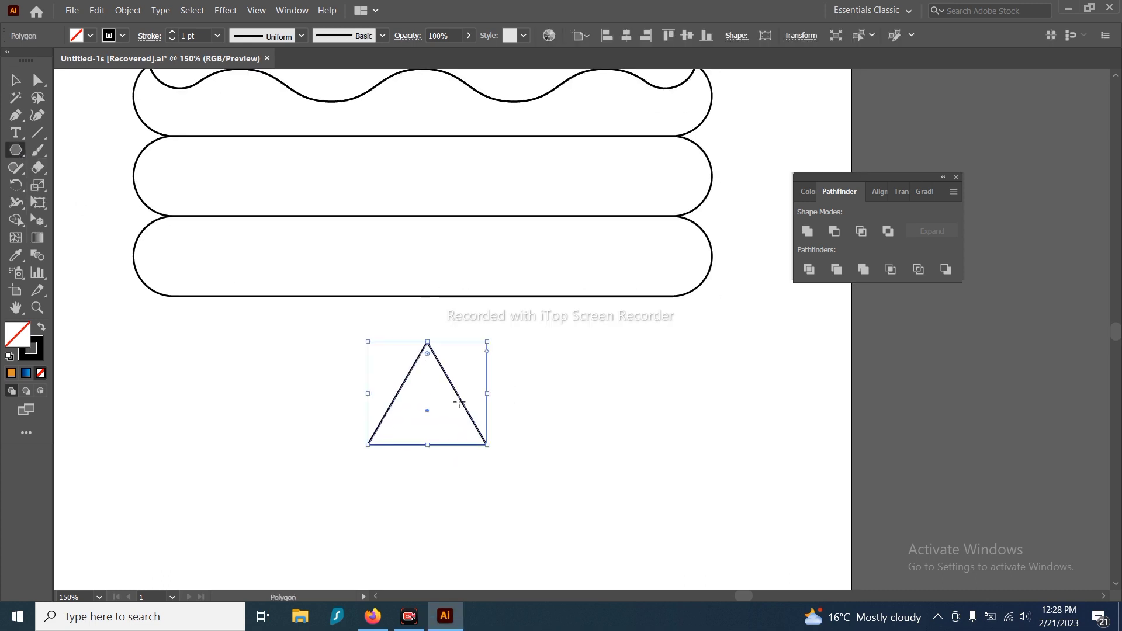
key(v)
drag(493, 336, 393, 477)
scroll(526, 454, up, 2)
drag(466, 466, 396, 303)
scroll(395, 302, up, 2)
drag(420, 358, 710, 364)
Shrink the left triangle and round its lower tip
click(393, 397)
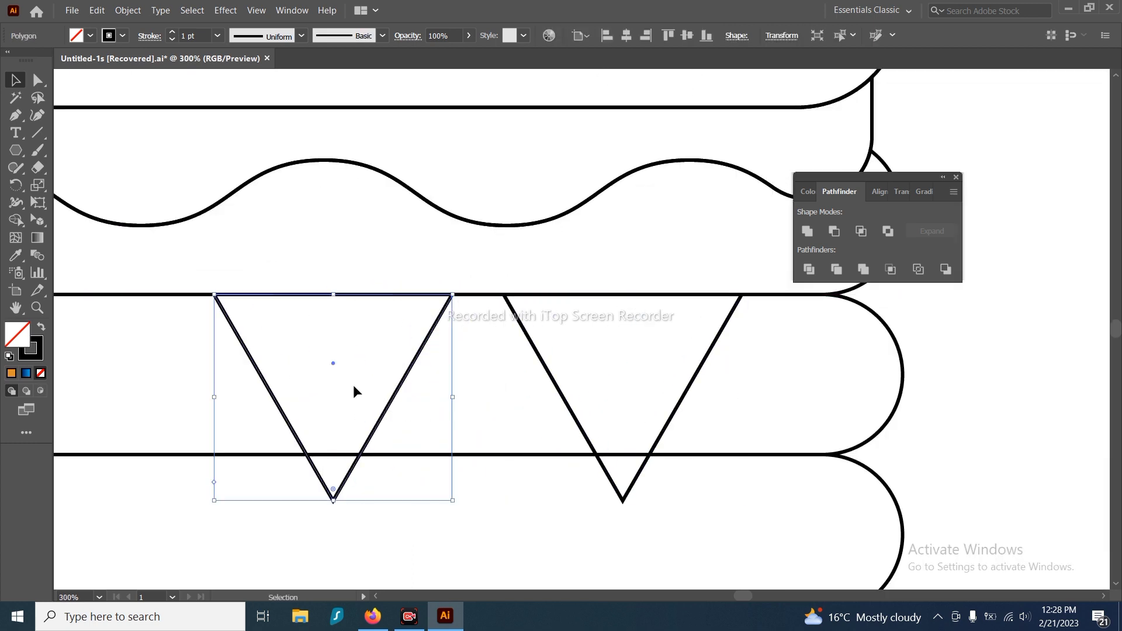
drag(333, 501, 343, 381)
key(a)
key(v)
Enlarge the right triangle and round its lower tip with a radius of about 12 px
scroll(466, 381, right, 3)
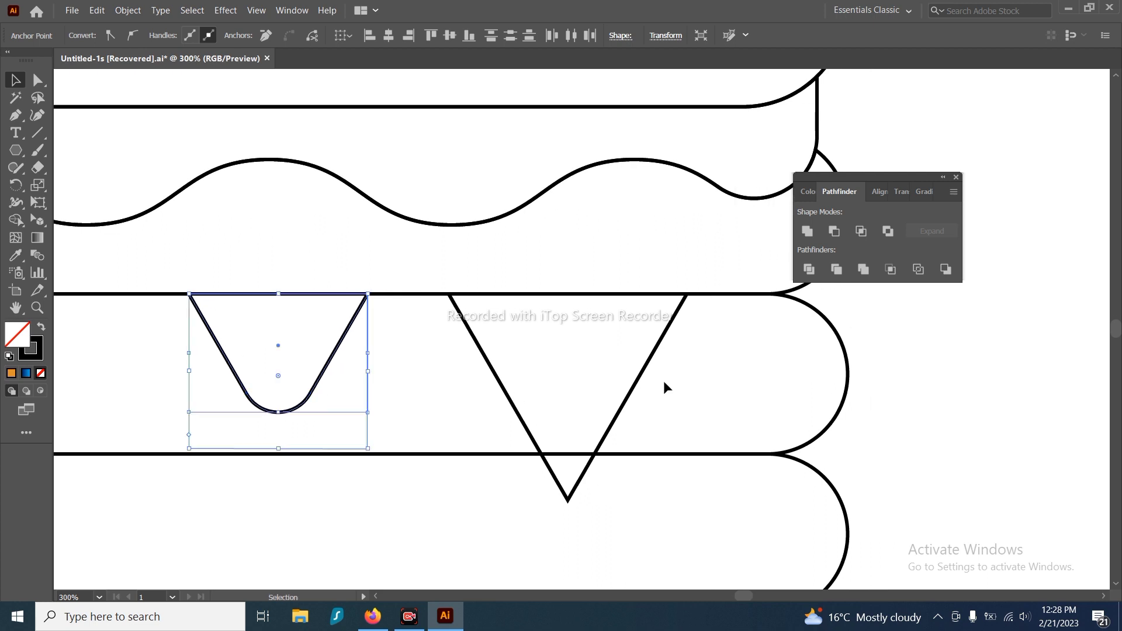
click(577, 479)
drag(571, 502, 579, 426)
scroll(563, 517, down, 1)
key(a)
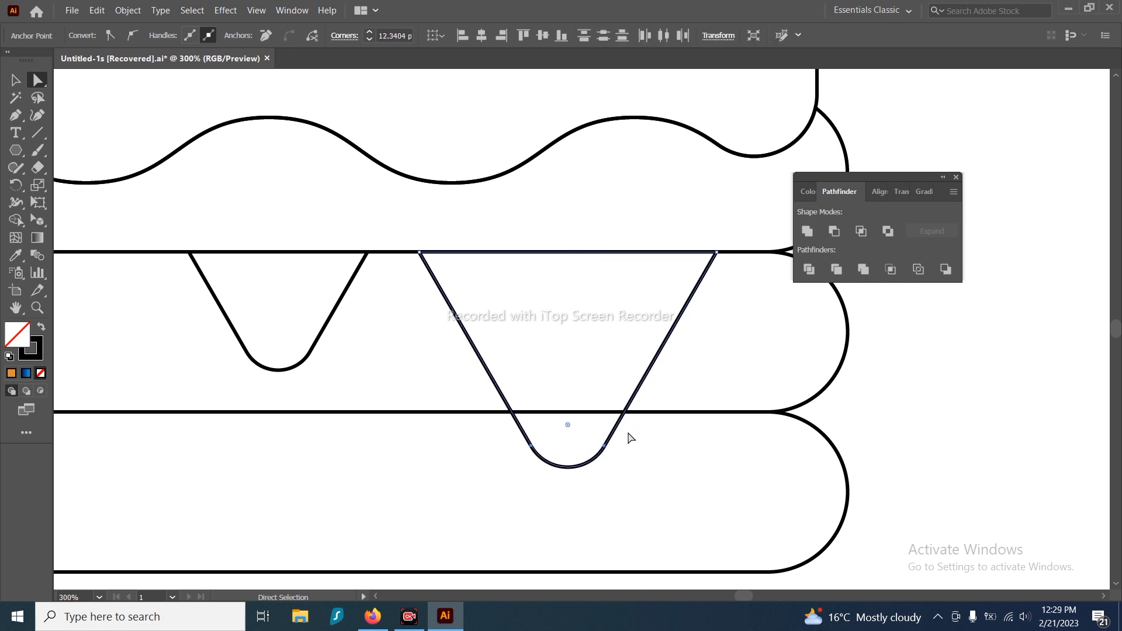
key(v)
Shift the two rounded triangles to the right until their upper corners touch beneath the top pill layer
click(695, 343)
key(space)
drag(694, 342, 574, 382)
drag(564, 379, 225, 330)
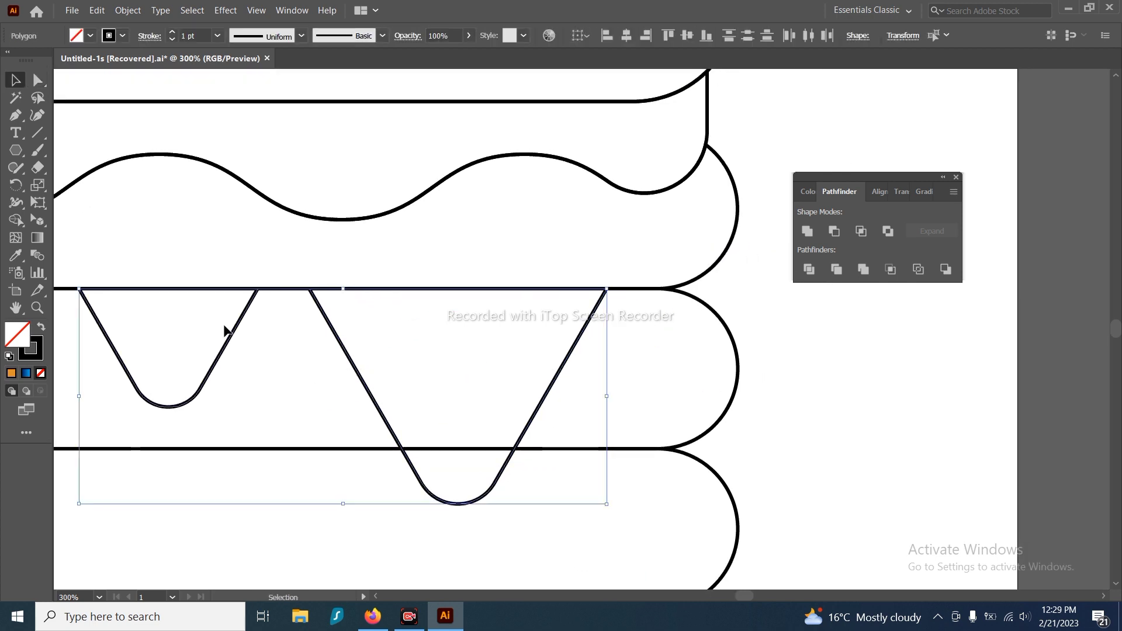
drag(343, 349, 362, 347)
click(252, 342)
drag(251, 339, 302, 339)
click(314, 385)
drag(315, 386, 503, 390)
scroll(395, 370, down, 2)
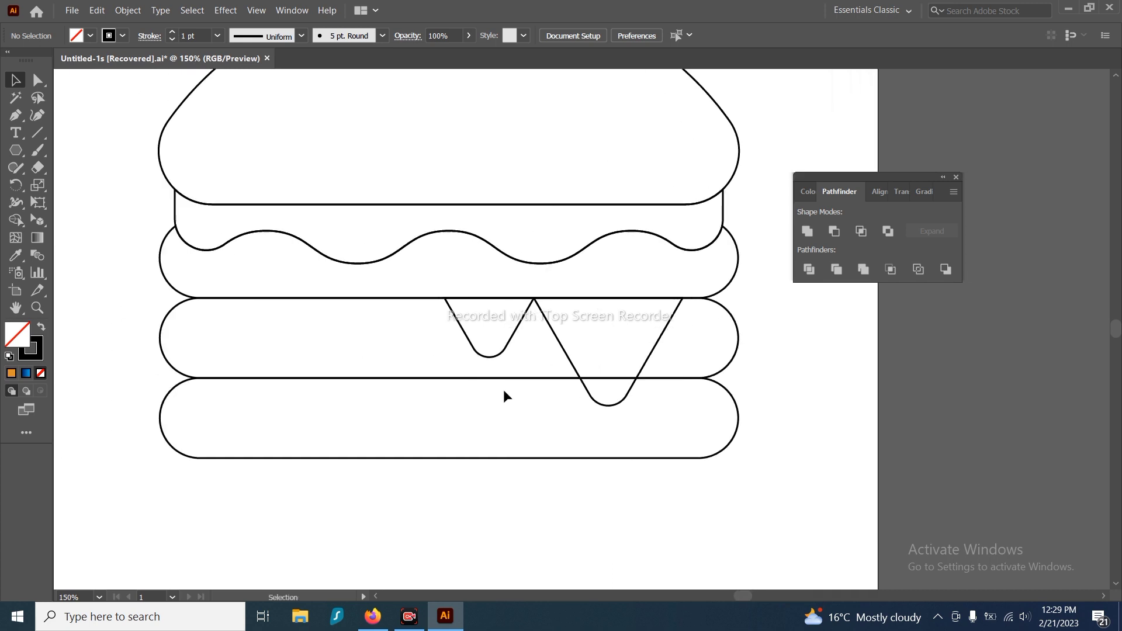
Draw two side-by-side upright rectangles, about 22 by 39 px each, across the border of the two lower layers and group them
scroll(338, 333, down, 2)
scroll(341, 333, up, 3)
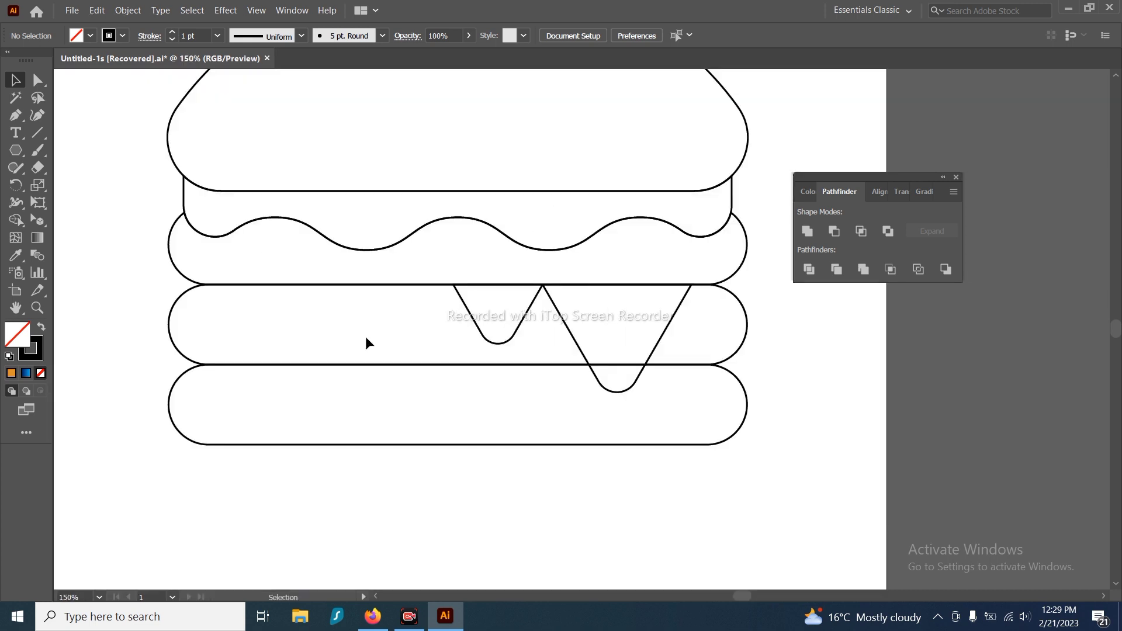
drag(16, 151, 69, 151)
drag(199, 377, 250, 464)
key(v)
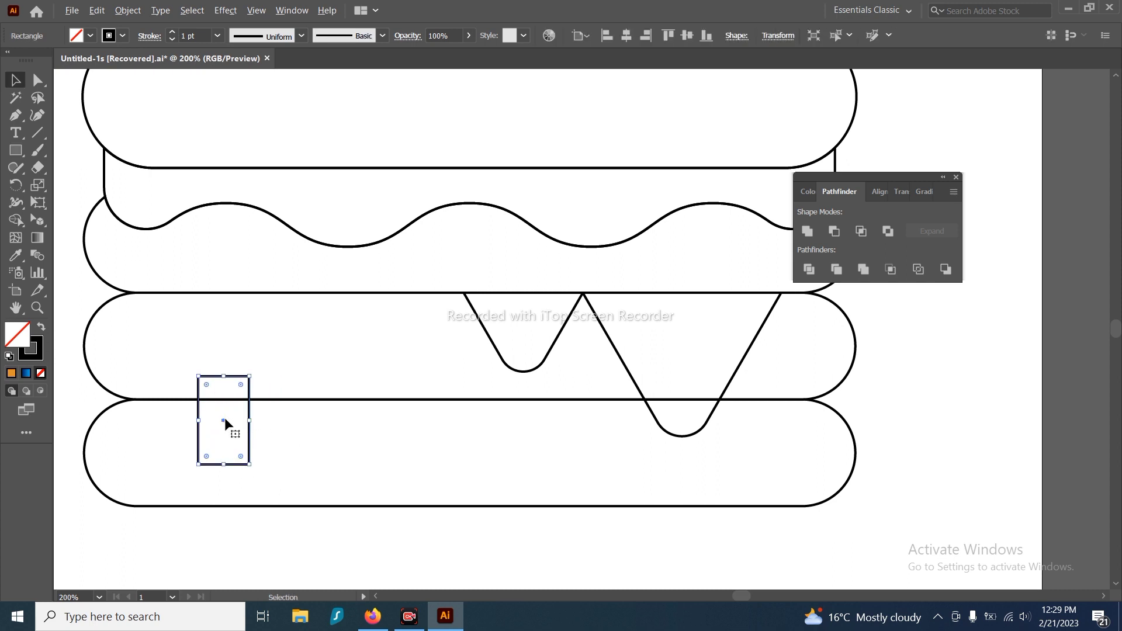
mouse_move(225, 420)
mouse_down()
mouse_move(321, 420)
mouse_move(229, 415)
mouse_up()
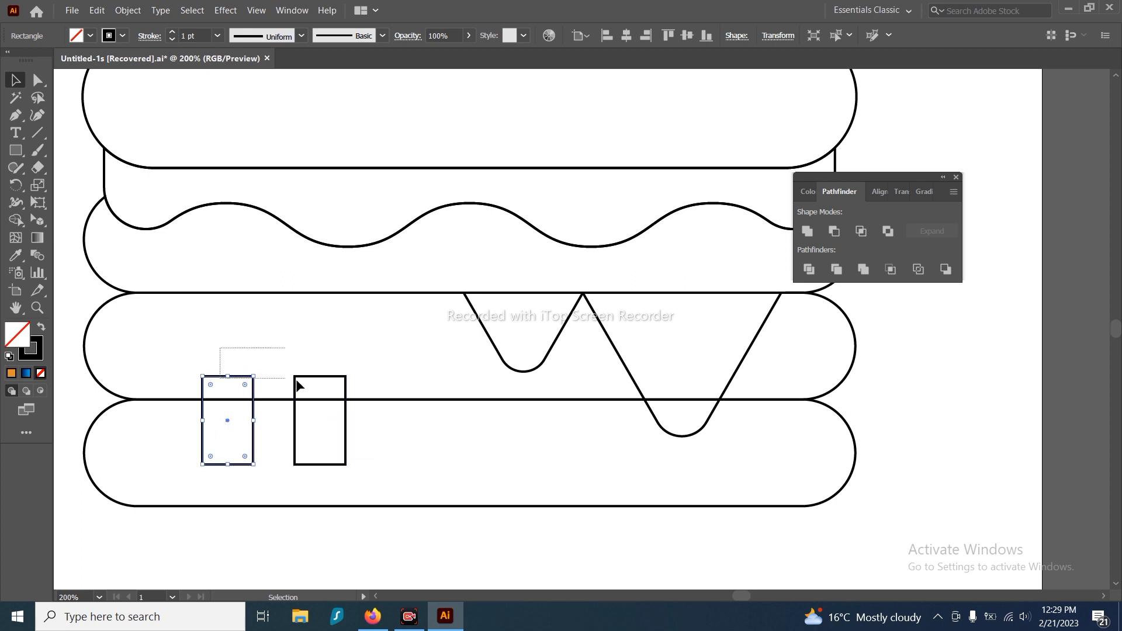
shift+click(296, 380)
key(ctrl+g)
Inside the group, turn the two rectangles into one open-topped path with a horizontal bridge between the legs and a longer right leg
double_click(343, 388)
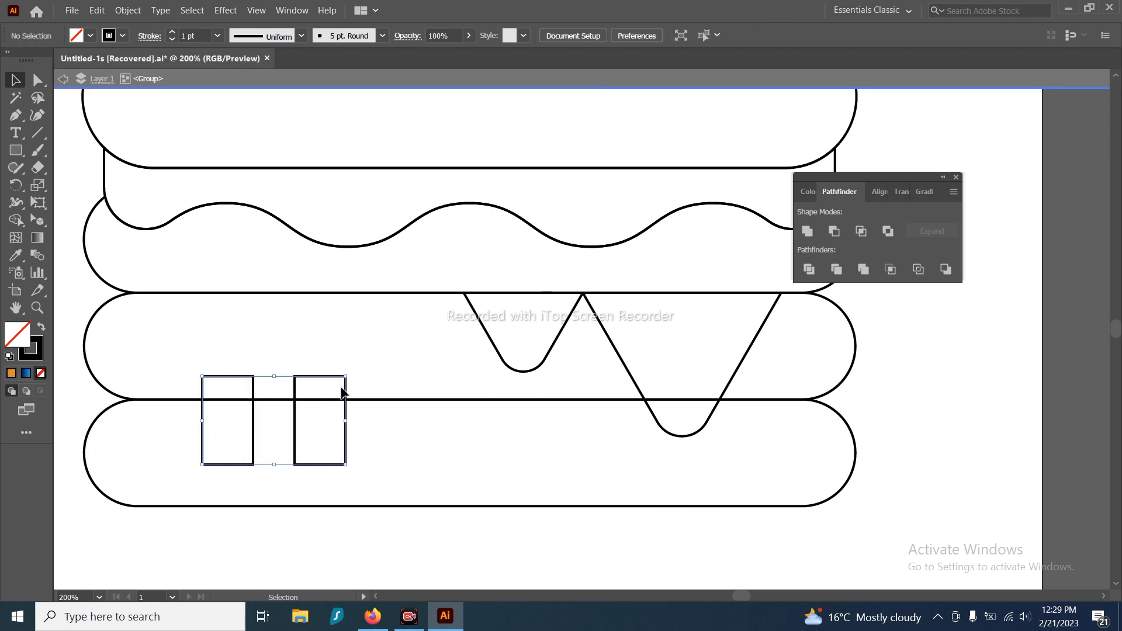
key(a)
click(230, 376)
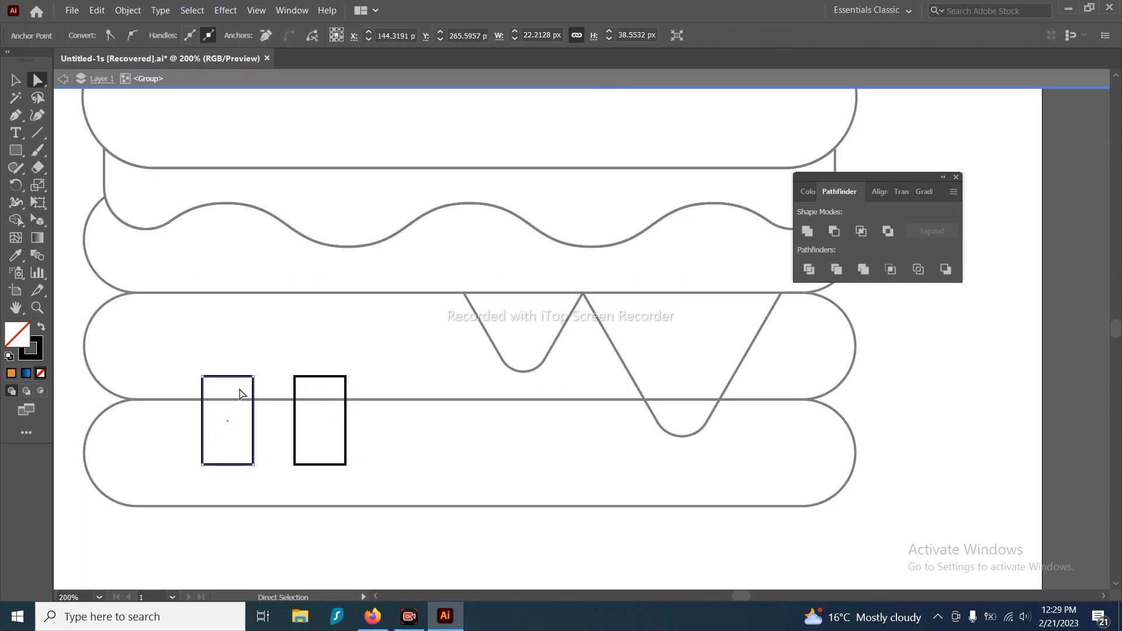
click(319, 376)
right_click(310, 390)
drag(309, 390, 295, 419)
click(328, 218)
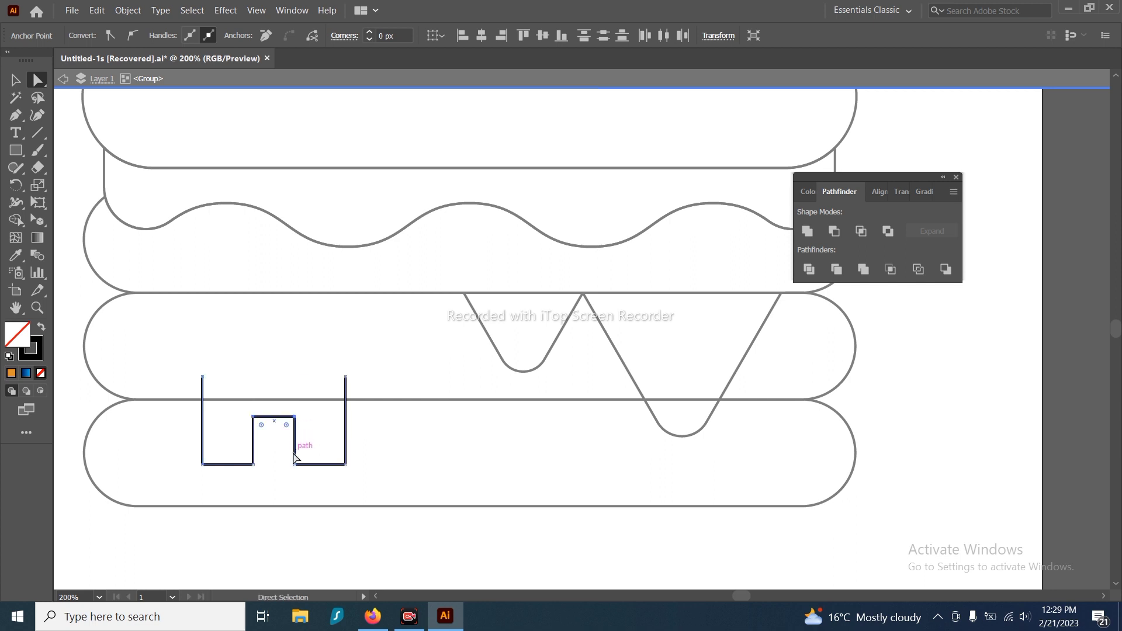
drag(351, 467, 357, 478)
drag(346, 466, 344, 493)
Try shortening the drip path's left leg and rounding the lower corners of both legs
drag(187, 458, 266, 494)
drag(253, 464, 255, 449)
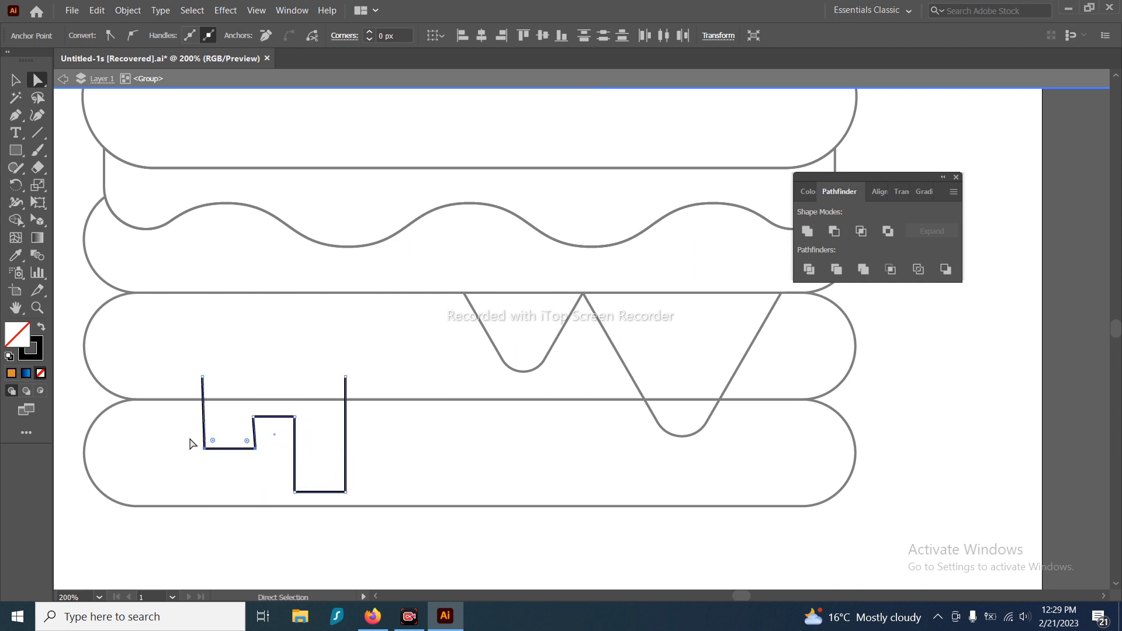
drag(355, 505, 325, 409)
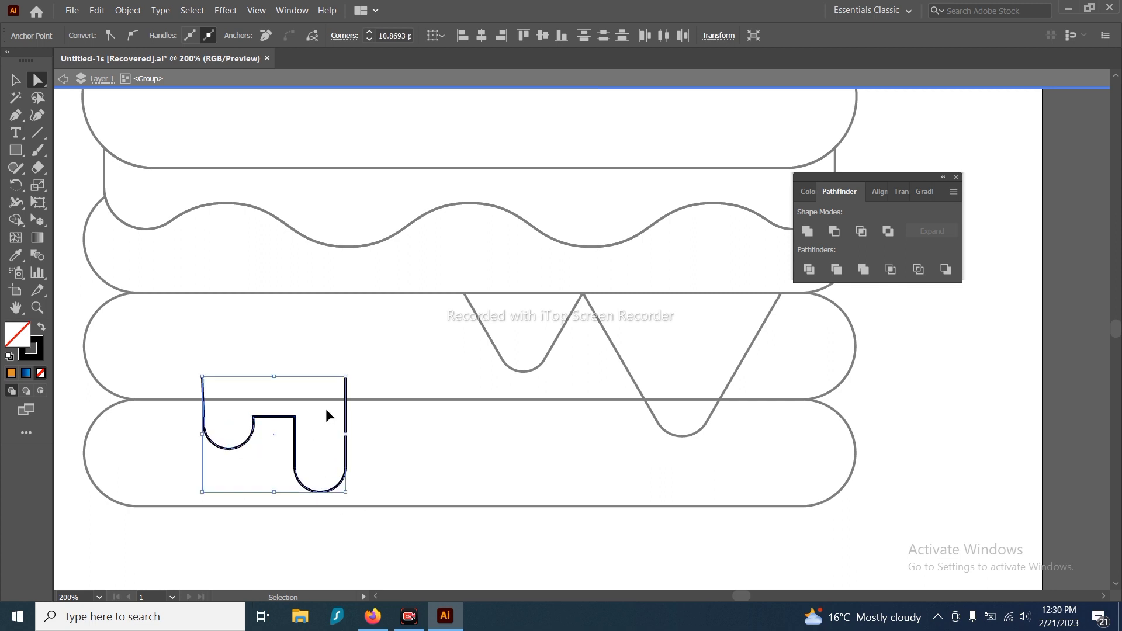
key(ctrl+z)
key(ctrl+z)
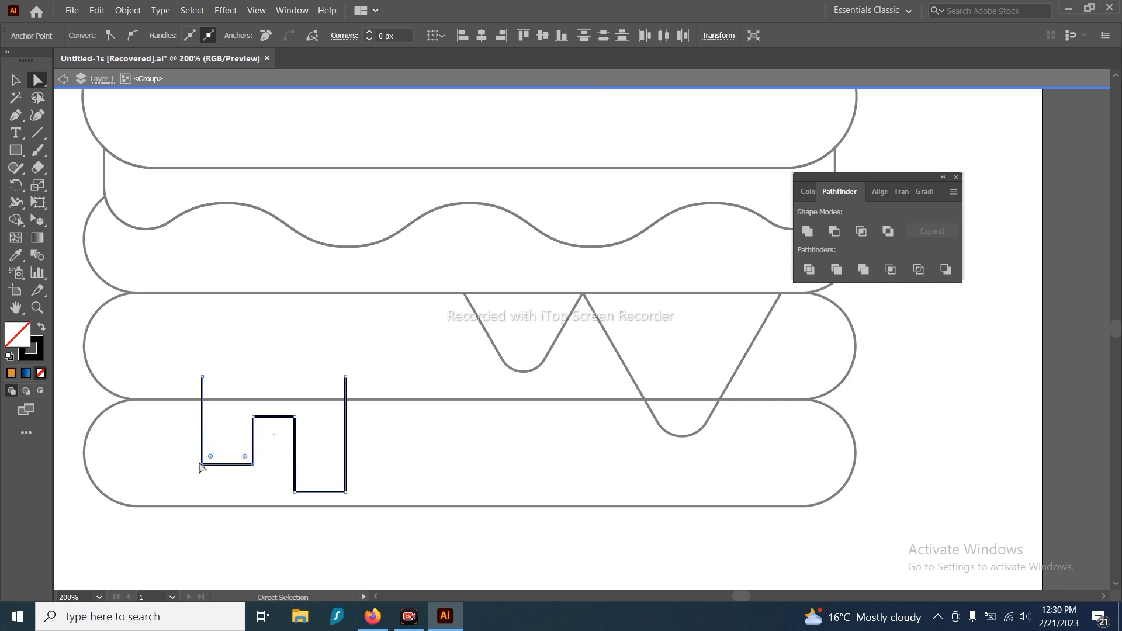
Narrow the drip path from its right side and lengthen the right leg slightly
key(v)
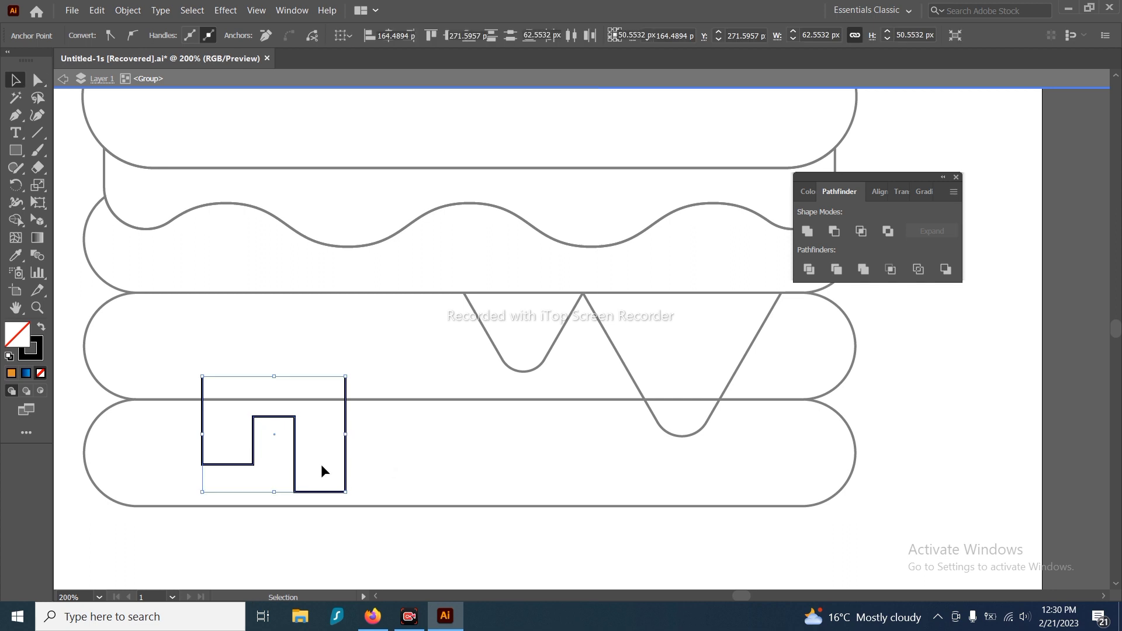
drag(345, 434, 286, 414)
key(a)
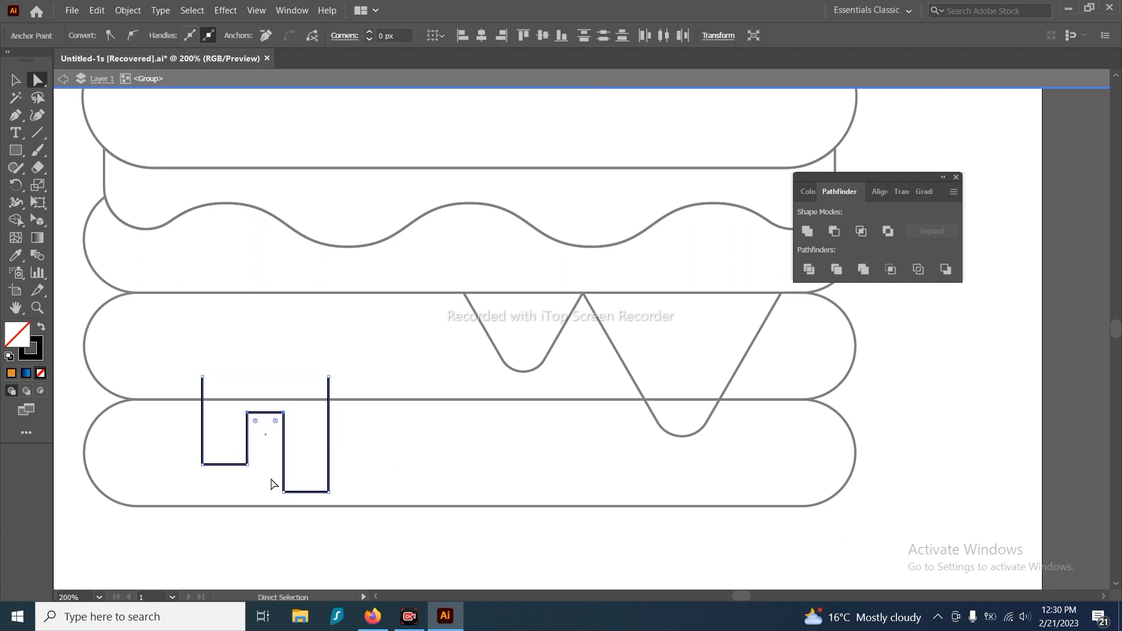
drag(328, 493, 329, 498)
Round the drip path's bridge and lower leg corners fully, and leave isolation mode
drag(182, 399, 368, 520)
drag(321, 490, 314, 419)
drag(229, 447, 253, 455)
drag(270, 474, 346, 528)
drag(310, 479, 323, 544)
key(v)
double_click(381, 469)
Unite the drip path with the middle pill layer
scroll(345, 448, down, 2)
scroll(345, 448, up, 2)
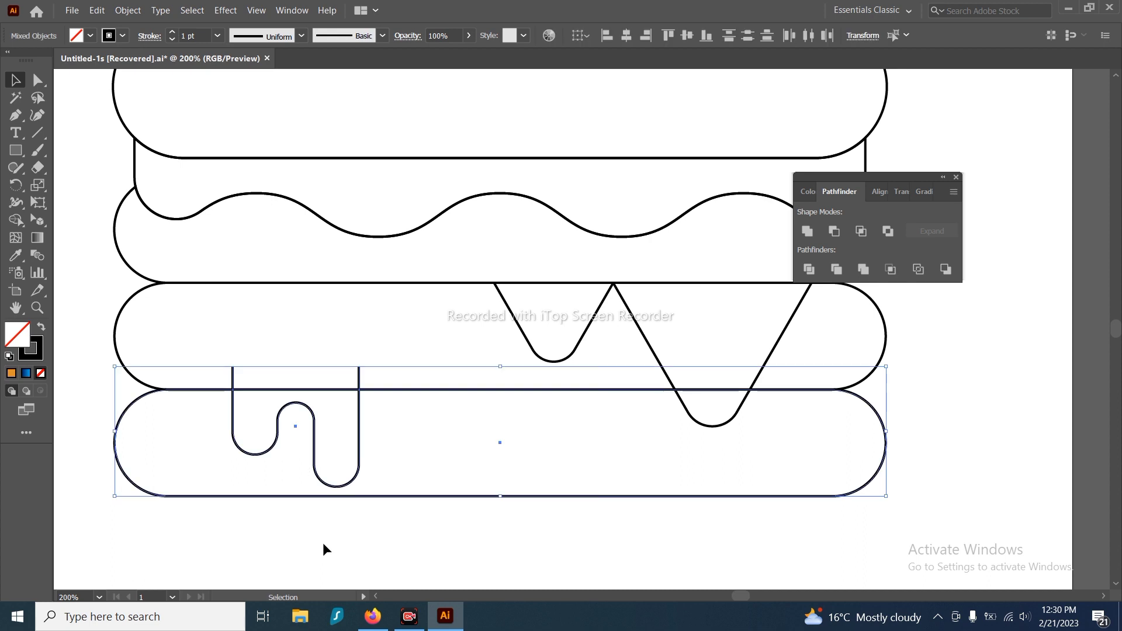
click(118, 381)
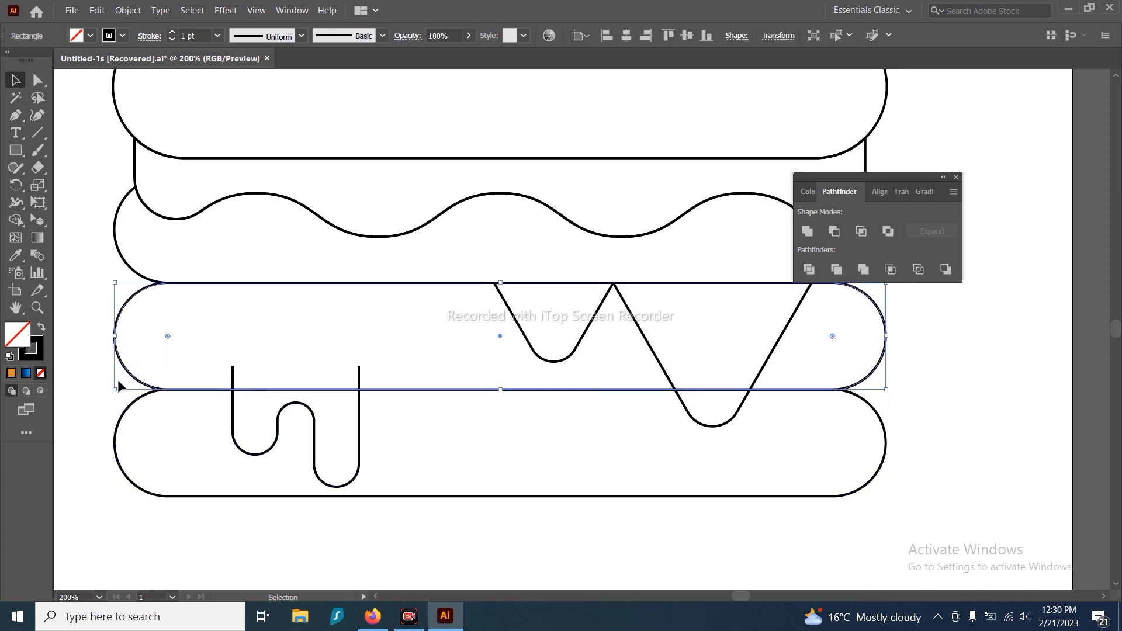
shift+click(380, 448)
click(807, 232)
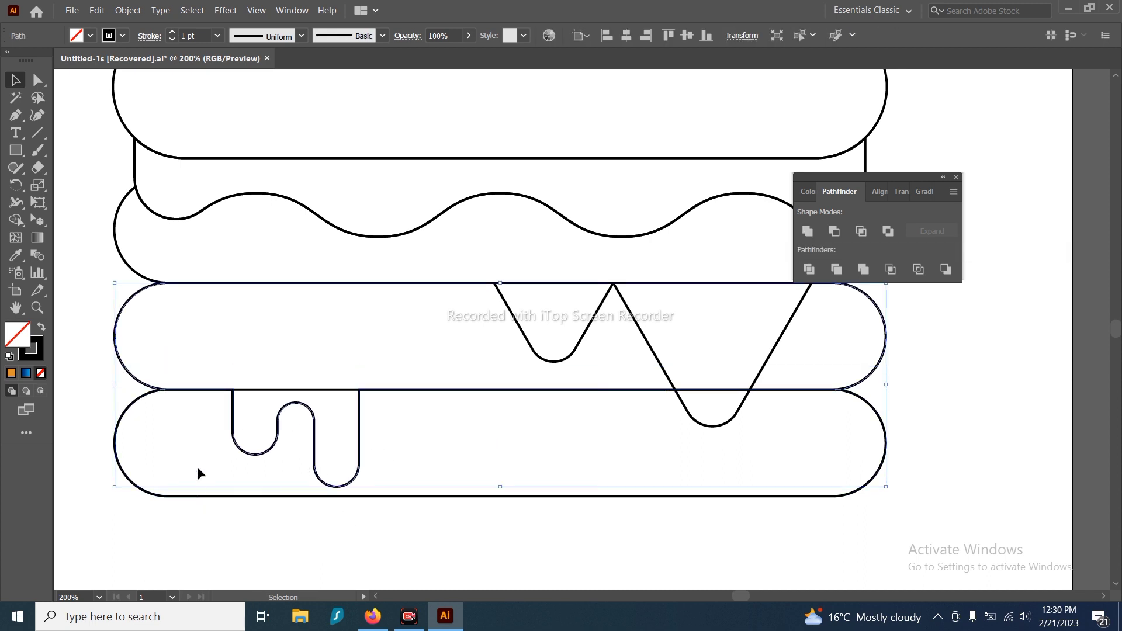
Try cutting the united drip layer out of the bottom pill layer with Minus Front
click(168, 496)
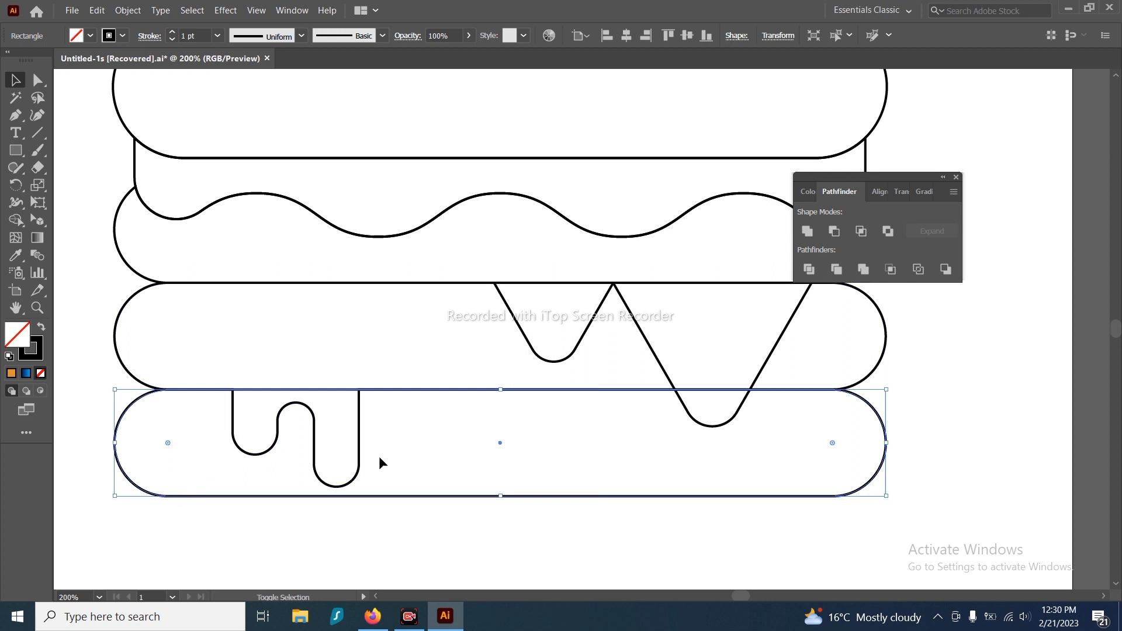
shift+click(723, 282)
click(835, 231)
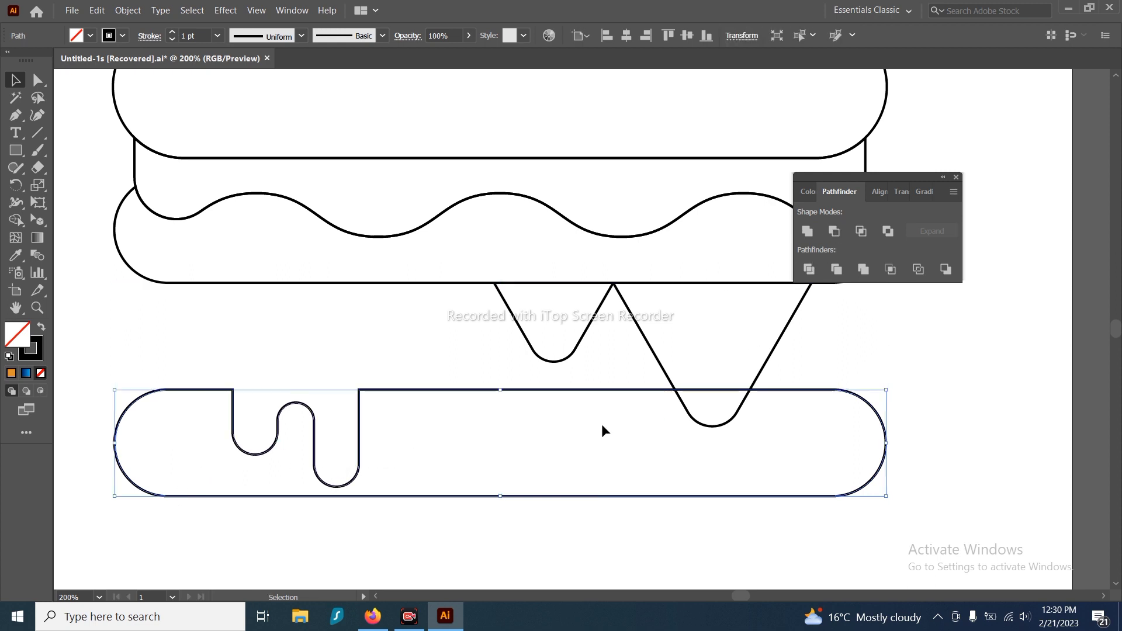
key(ctrl+z)
Subtract the united drip layer from the bottom pill layer with Minus Front
click(123, 365)
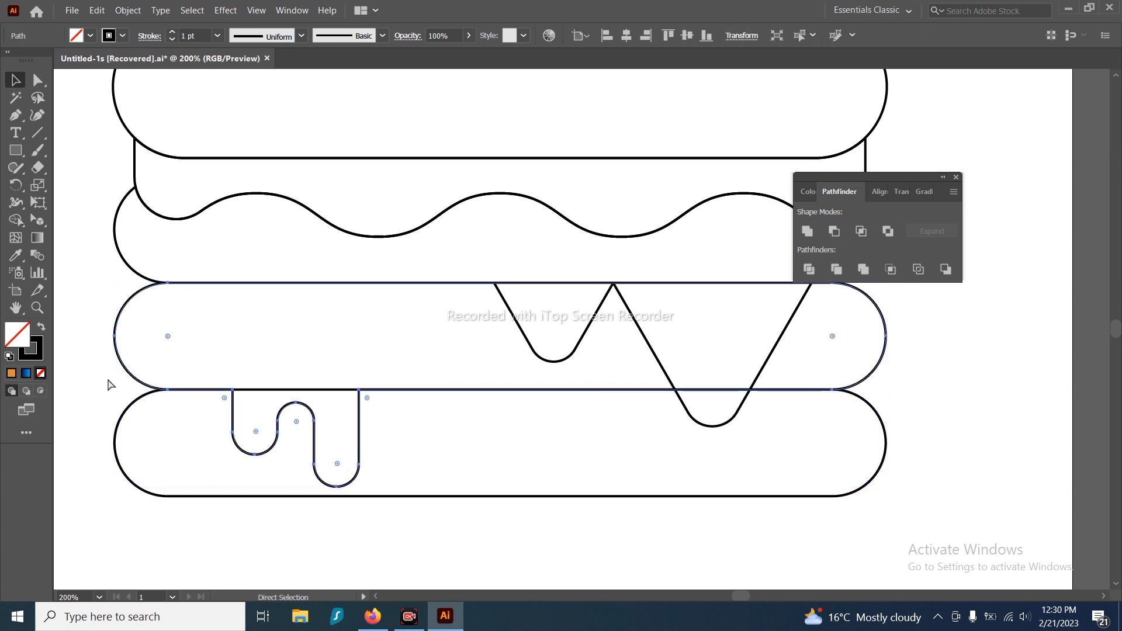
shift+click(502, 402)
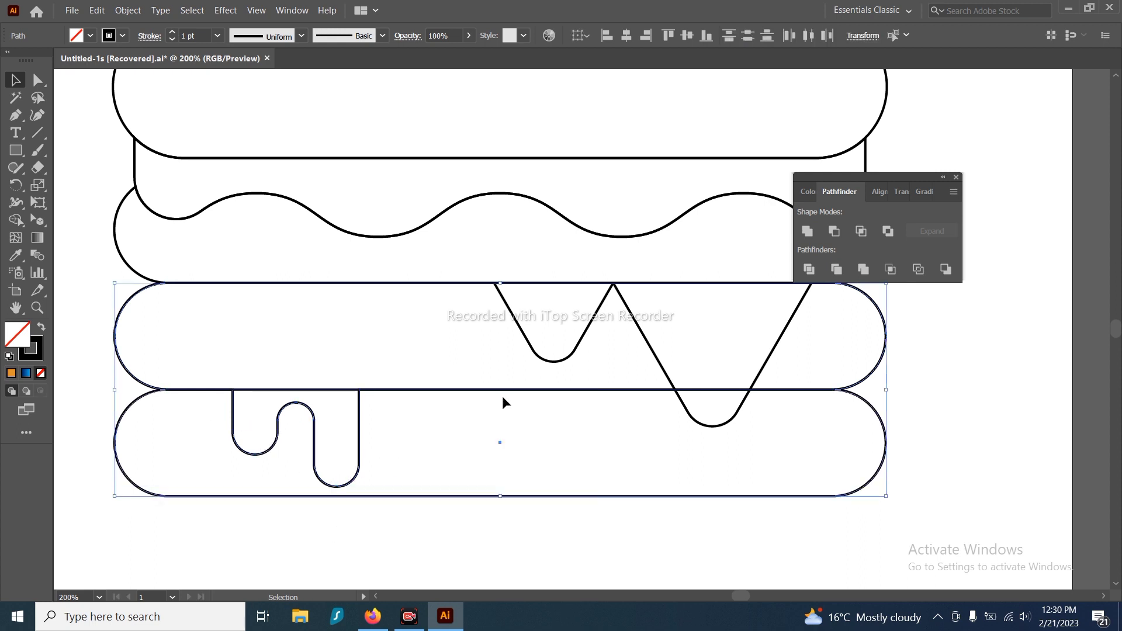
click(834, 231)
click(482, 450)
drag(482, 451, 383, 470)
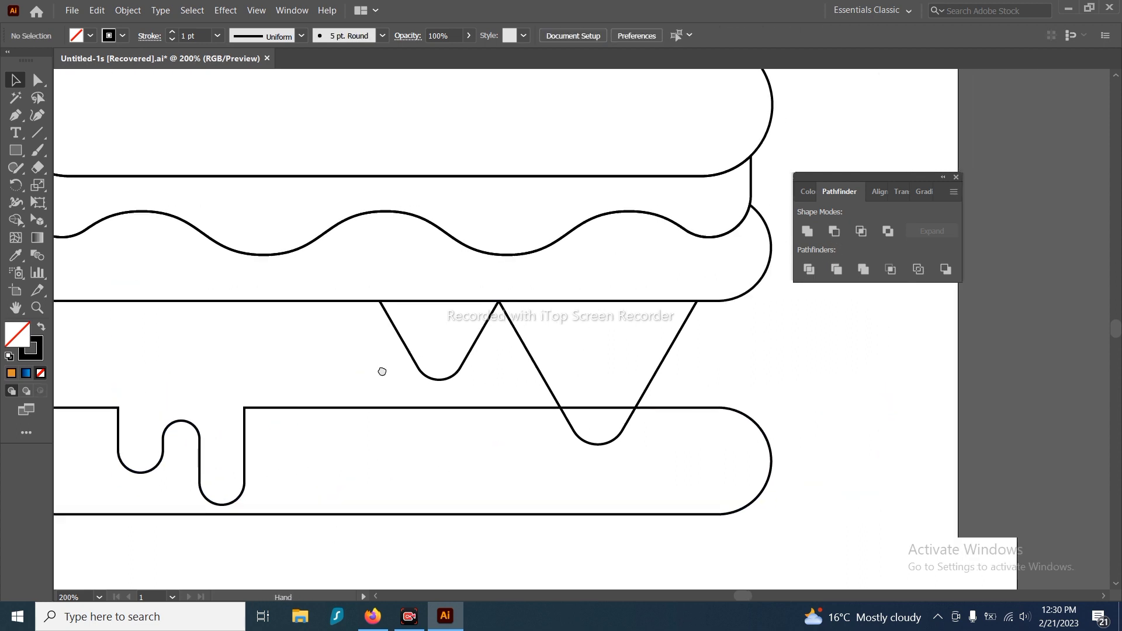
Bring the united drip layer back in place over the cut bottom pill layer
drag(383, 372, 473, 380)
key(a)
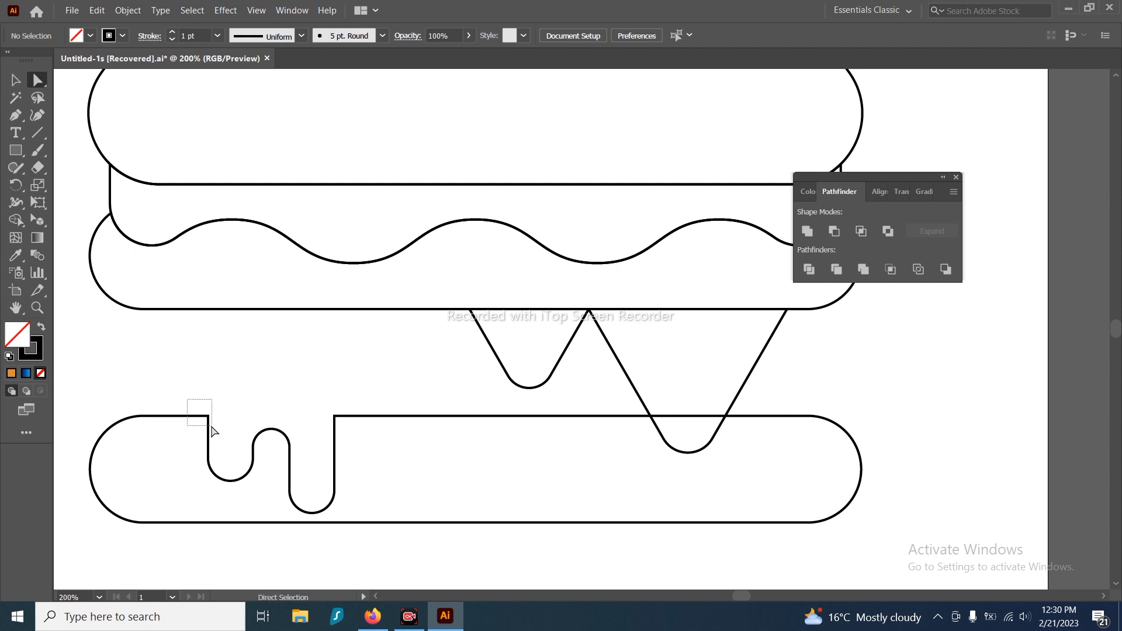
drag(192, 406, 345, 438)
click(356, 385)
key(ctrl+z)
key(ctrl+z)
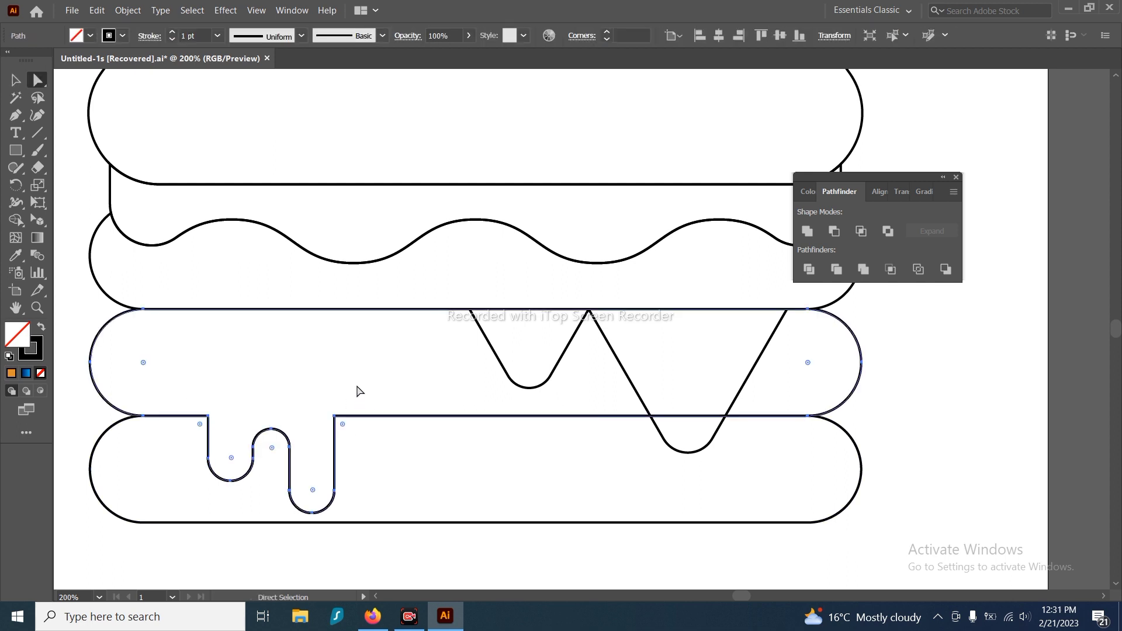
key(v)
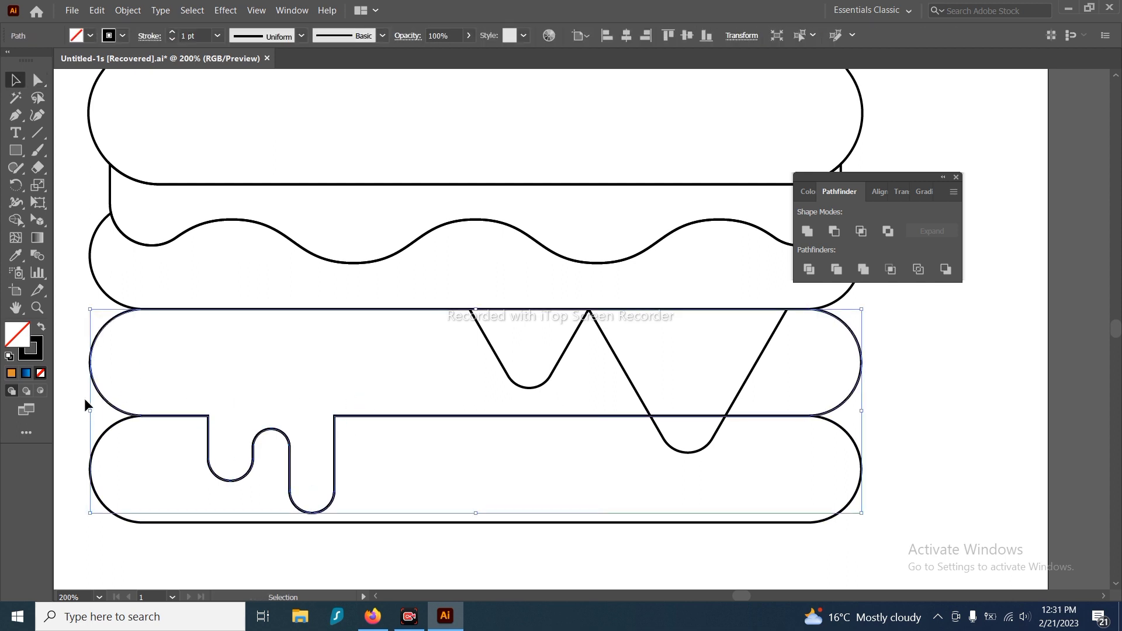
Try to trim the large cheese triangle against the drip layer with Minus Front, and undo it
scroll(283, 413, down, 1)
click(785, 448)
drag(559, 497, 507, 536)
scroll(584, 478, up, 1)
drag(622, 399, 611, 415)
drag(736, 401, 646, 431)
drag(627, 406, 539, 427)
drag(697, 446, 621, 423)
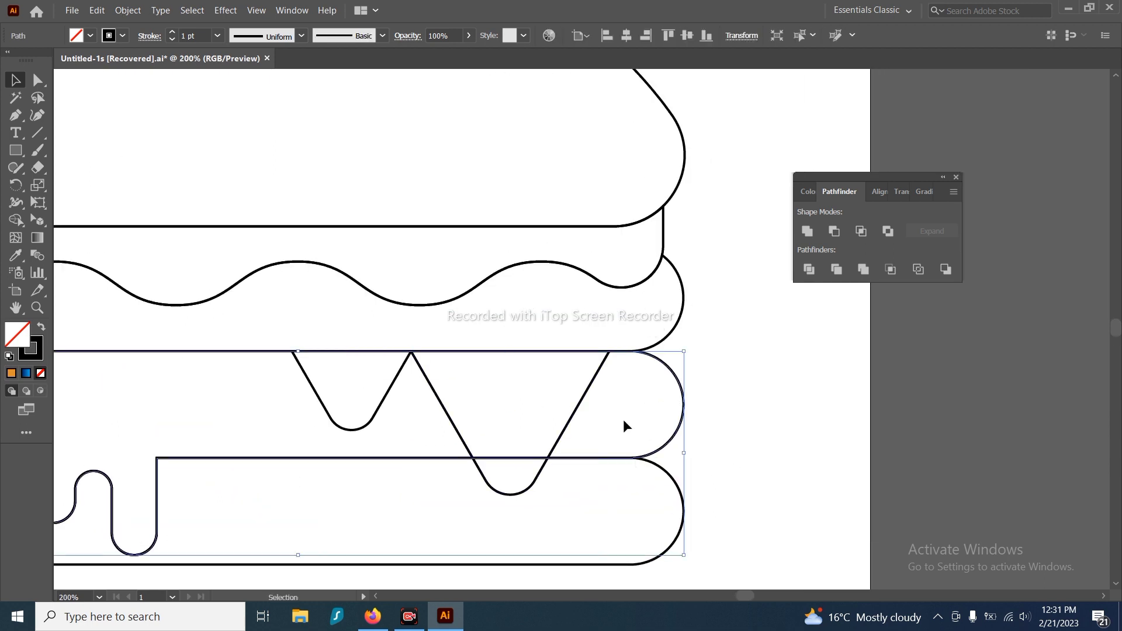
drag(733, 383, 515, 433)
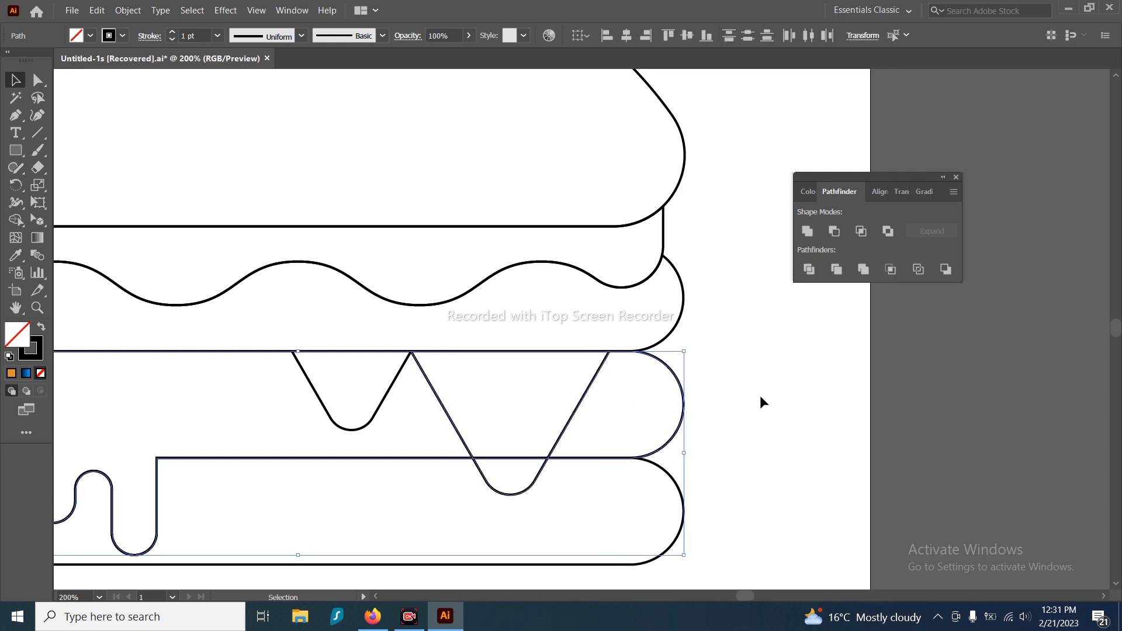
click(833, 231)
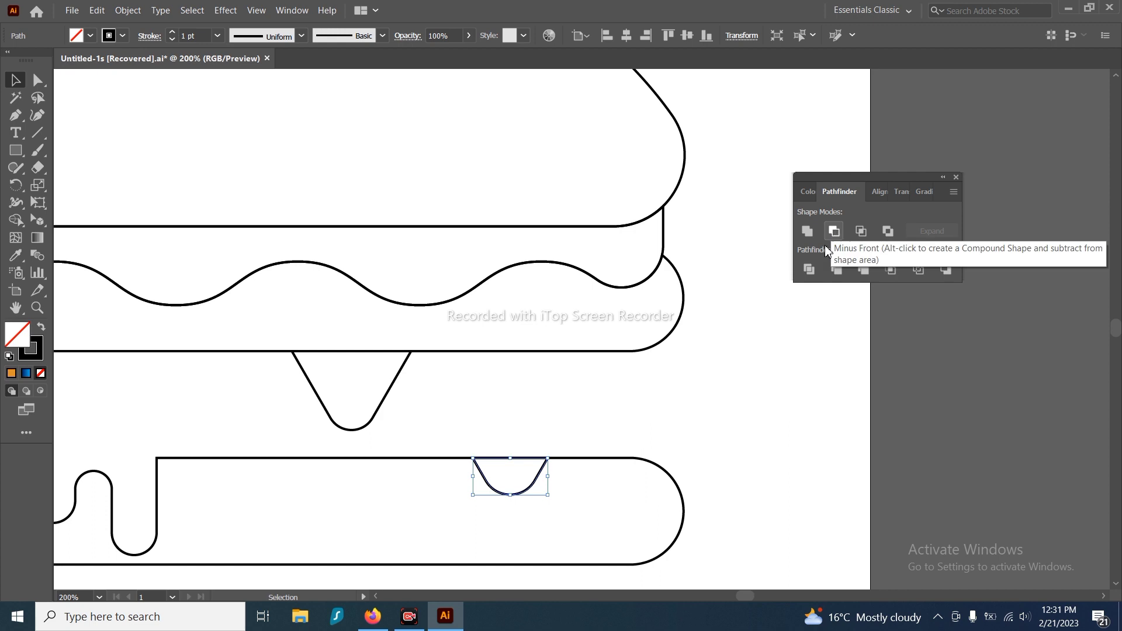
key(ctrl+z)
Try cutting the large cheese triangle out of the bottom pill layer with Minus Front
drag(755, 392, 540, 420)
drag(621, 429, 634, 410)
click(736, 370)
scroll(597, 448, down, 2)
mouse_move(626, 451)
mouse_down()
mouse_move(636, 429)
mouse_move(608, 446)
mouse_up()
scroll(608, 443, up, 1)
shift+click(590, 391)
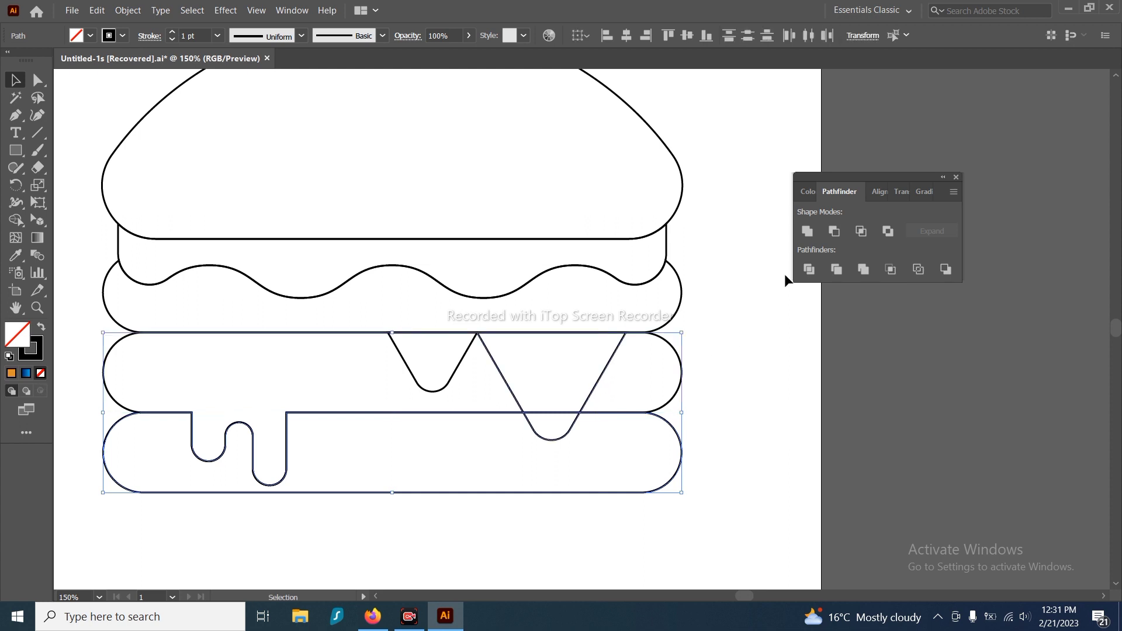
click(835, 232)
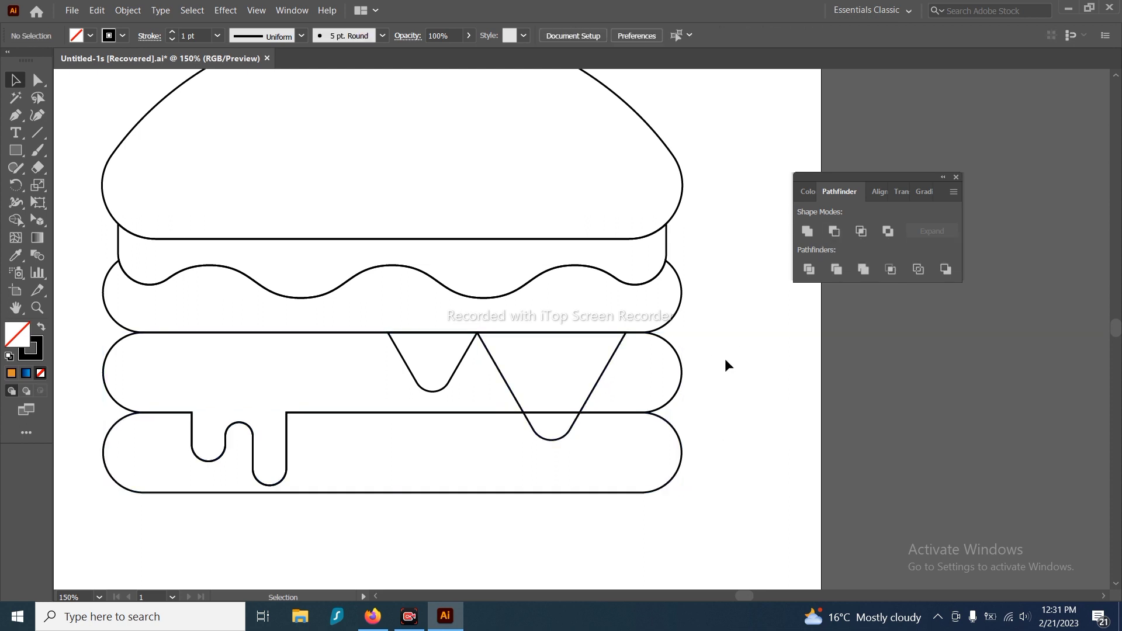
right_click(665, 371)
click(749, 468)
click(602, 494)
shift+click(569, 433)
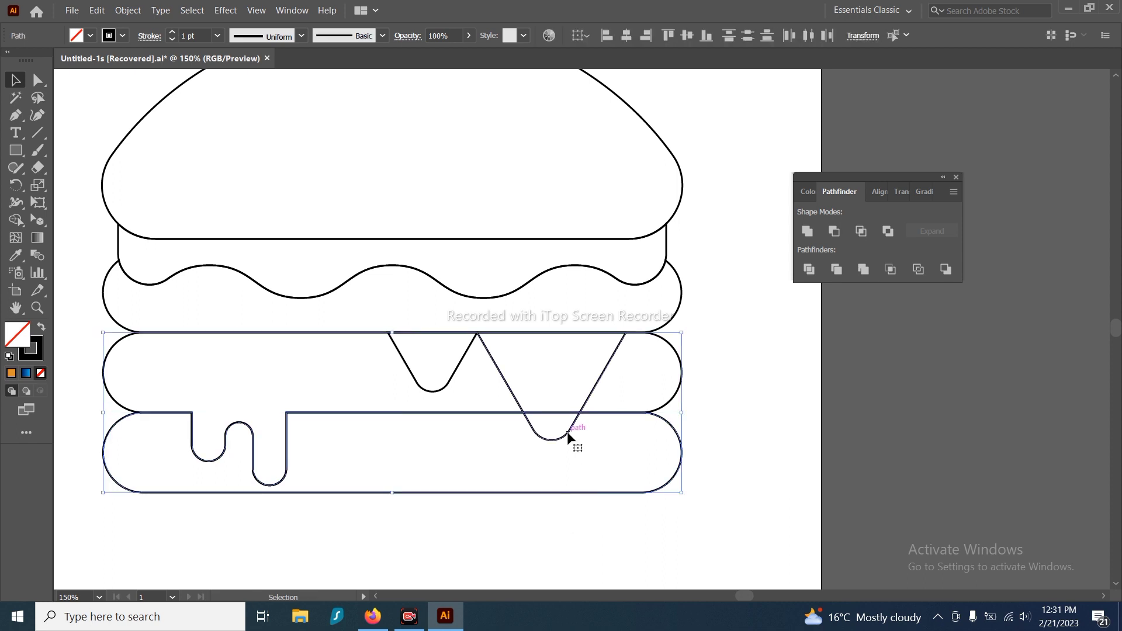
click(834, 231)
key(ctrl+z)
Merge the large cheese triangle's tip with its body using Shape Builder, separating it from the bottom pill layer
drag(639, 454, 637, 451)
shift+click(606, 368)
scroll(608, 433, up, 1)
click(17, 219)
drag(531, 419, 536, 379)
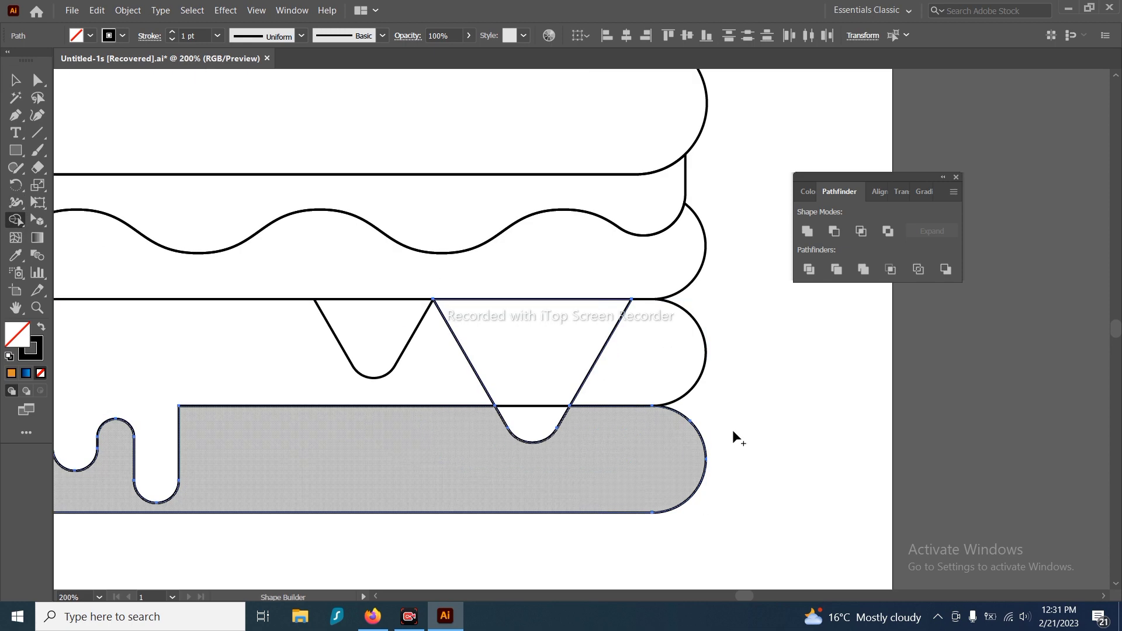
key(v)
click(756, 458)
click(645, 480)
click(752, 321)
Isolate the group with the drip layer and large triangle, and merge the triangle's regions into one shape with Shape Builder
click(665, 366)
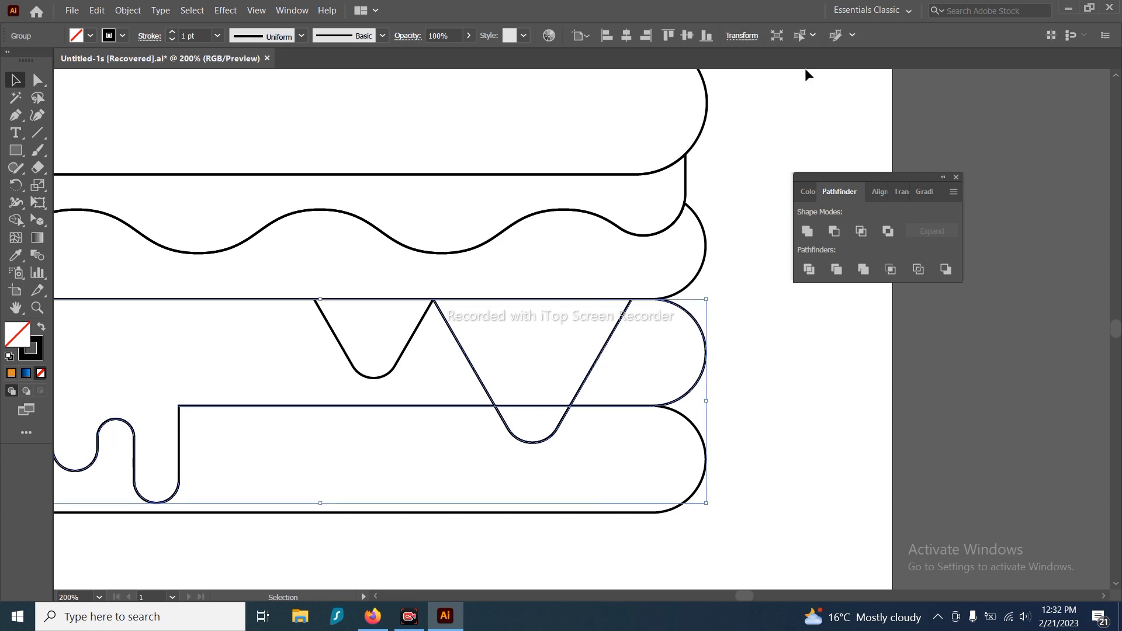
click(777, 36)
click(564, 407)
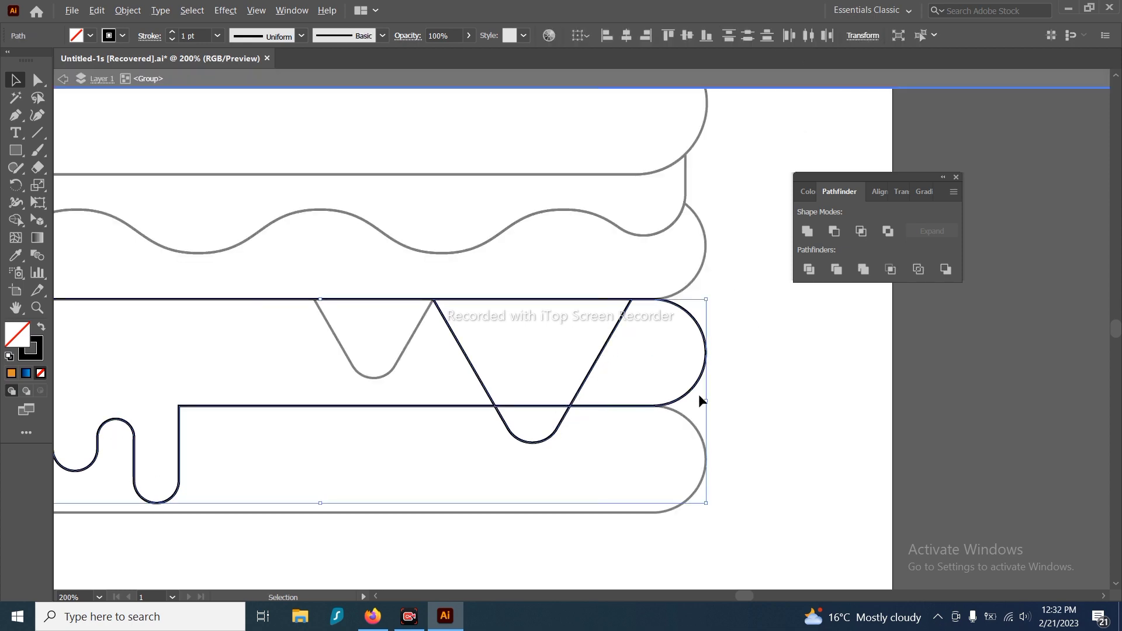
scroll(699, 397, up, 1)
click(16, 222)
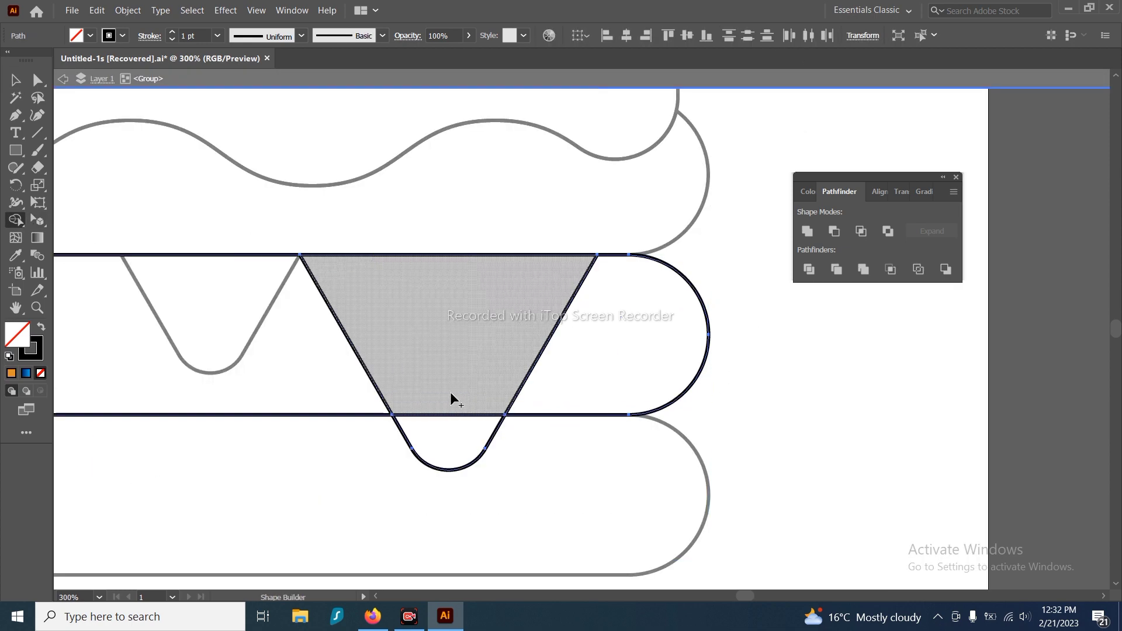
drag(451, 394, 445, 434)
Leave isolation mode and ungroup the drip layer pieces and the large triangle
scroll(443, 358, down, 1)
key(v)
click(704, 409)
double_click(704, 409)
drag(666, 329, 579, 357)
right_click(584, 348)
click(621, 453)
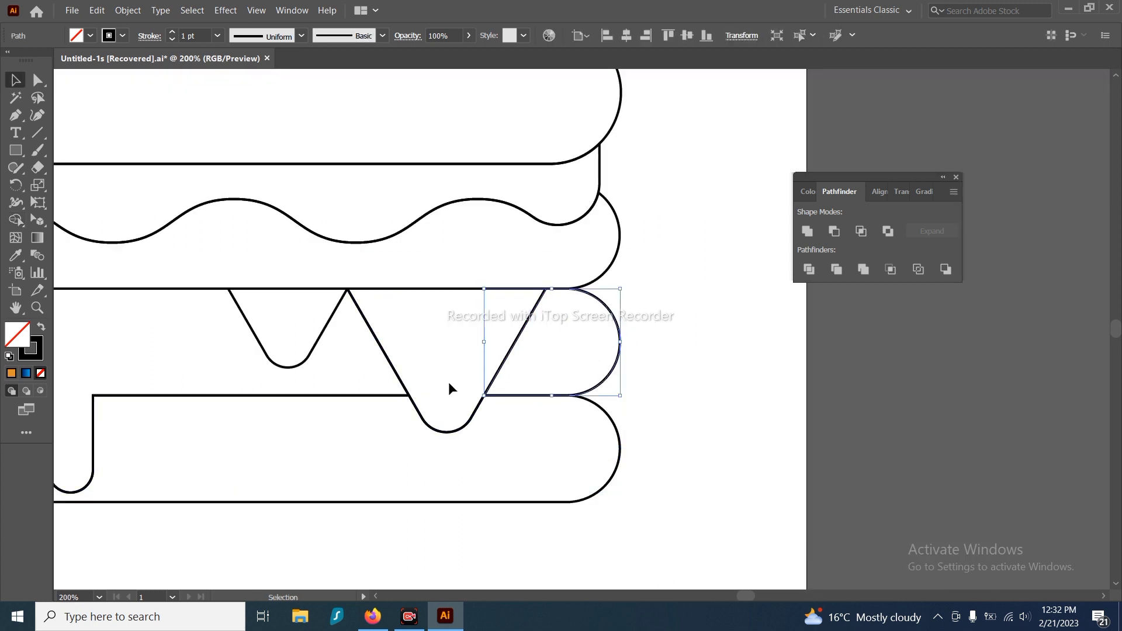
drag(257, 372, 603, 366)
drag(246, 353, 159, 373)
scroll(295, 333, down, 1)
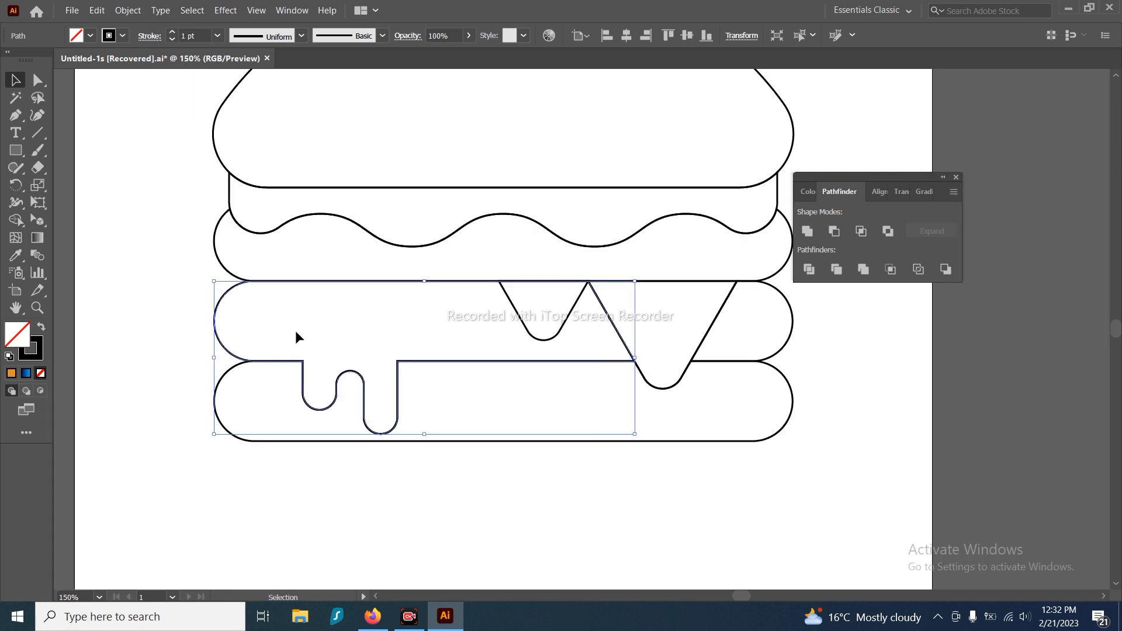
scroll(315, 351, down, 1)
click(378, 424)
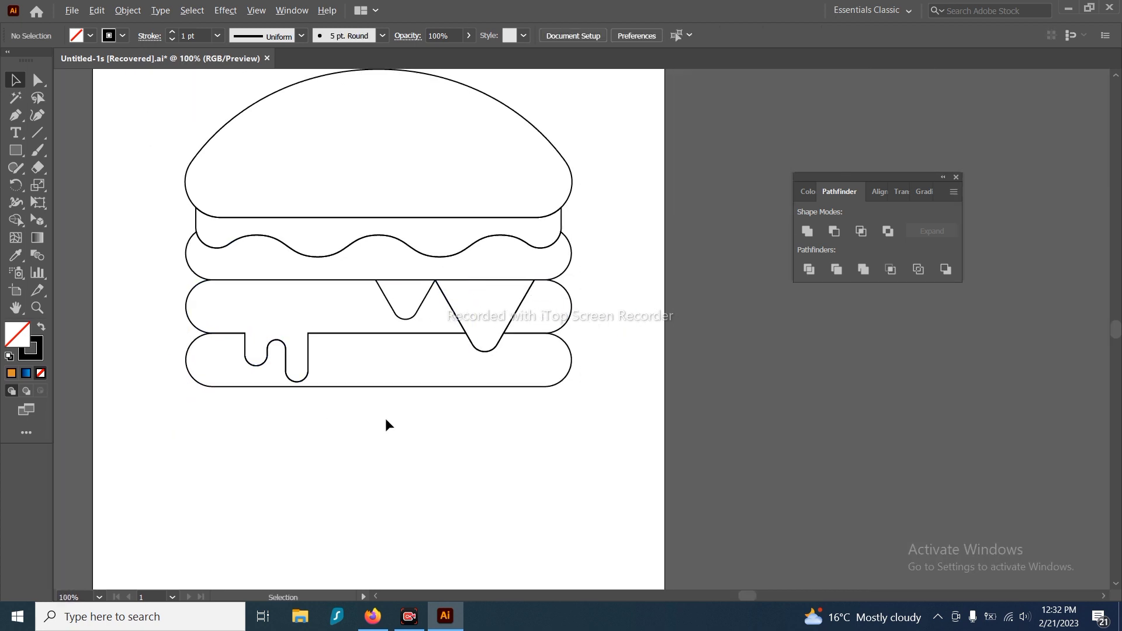
scroll(392, 412, up, 1)
mouse_move(400, 412)
mouse_down()
mouse_move(405, 393)
mouse_move(366, 403)
mouse_up()
scroll(405, 393, down, 1)
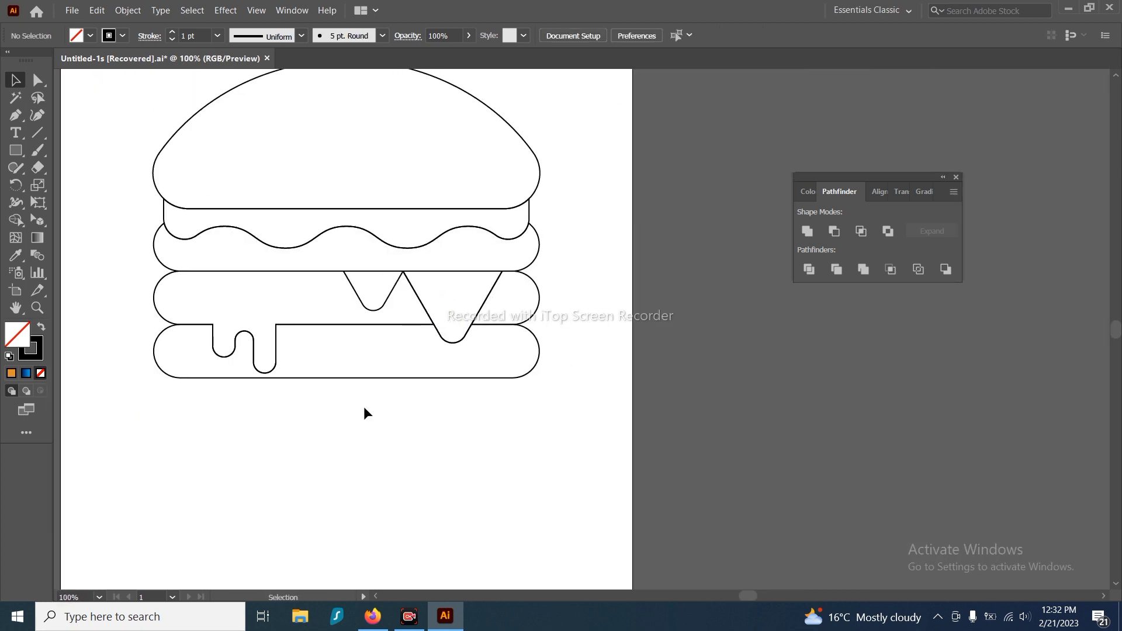
key(n)
key(v)
drag(16, 157, 66, 145)
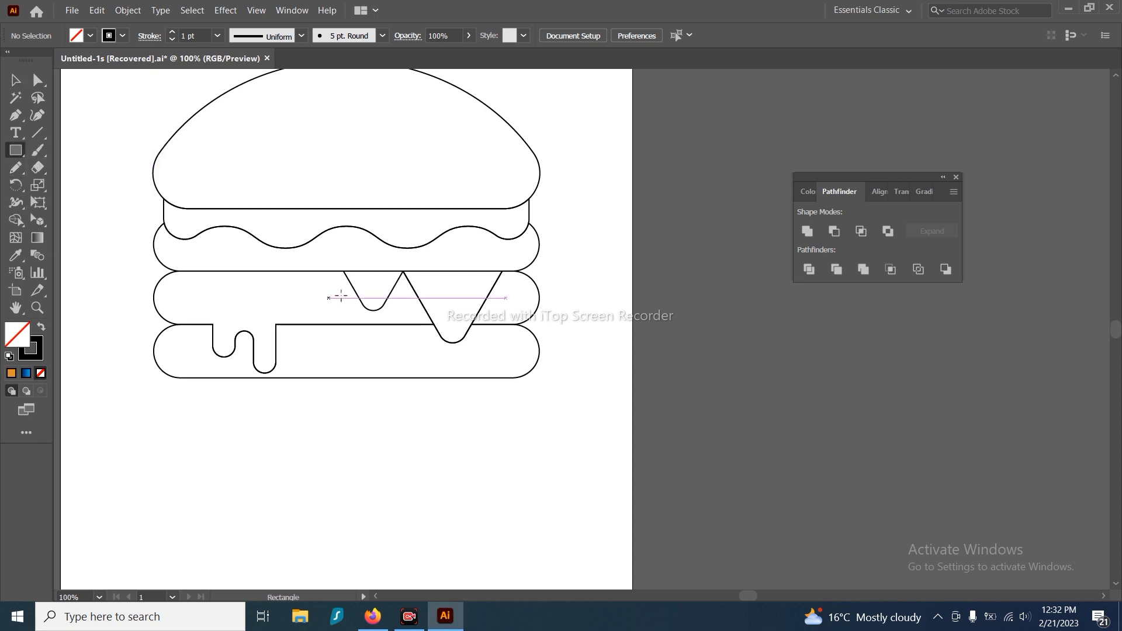
key(v)
scroll(296, 281, up, 1)
key(alt+v)
click(15, 84)
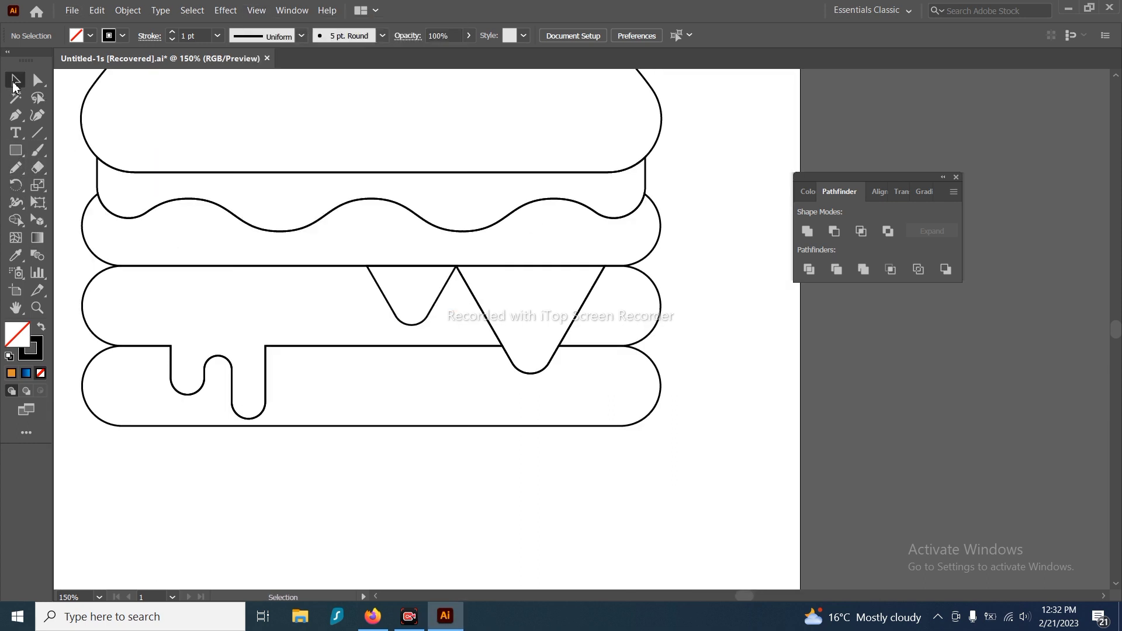
Copy the small cheese triangle along the drip layer's upper edge to above the drip, and scale the copy down
drag(366, 489, 424, 518)
click(458, 321)
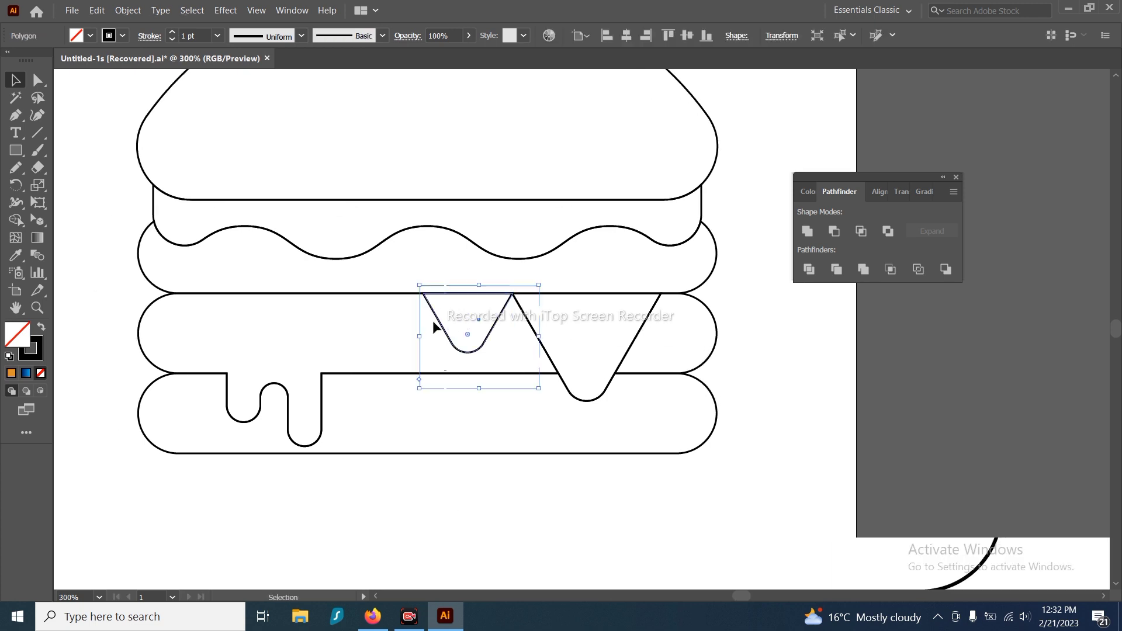
scroll(439, 323, up, 2)
drag(443, 324, 211, 322)
key(ctrl+z)
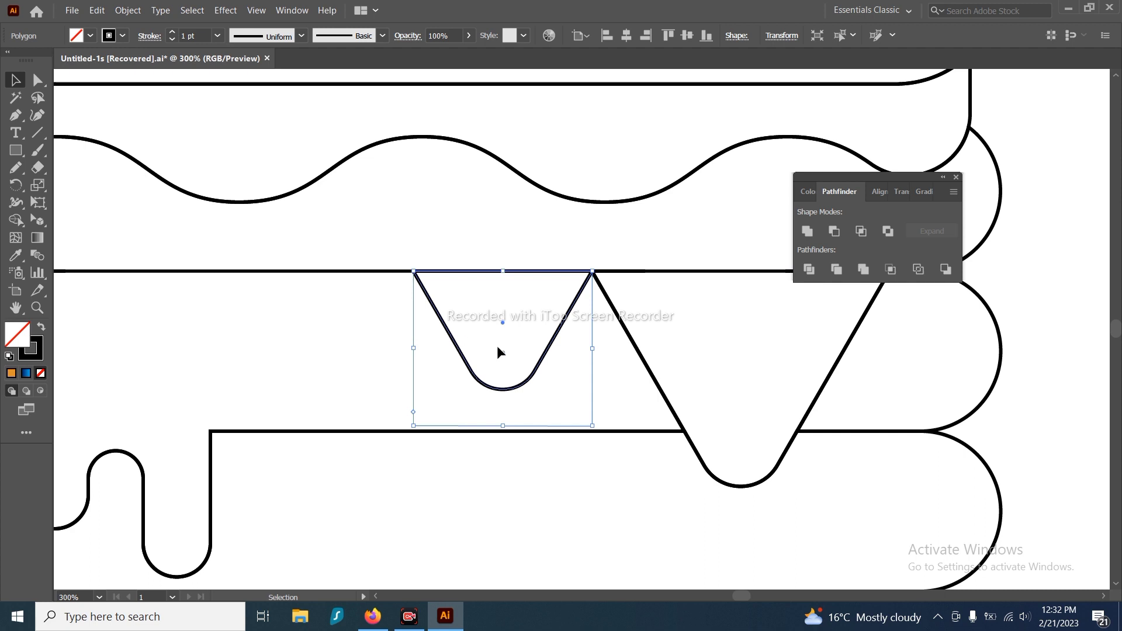
drag(501, 321, 235, 320)
drag(236, 425, 237, 389)
scroll(248, 371, down, 3)
scroll(173, 332, up, 2)
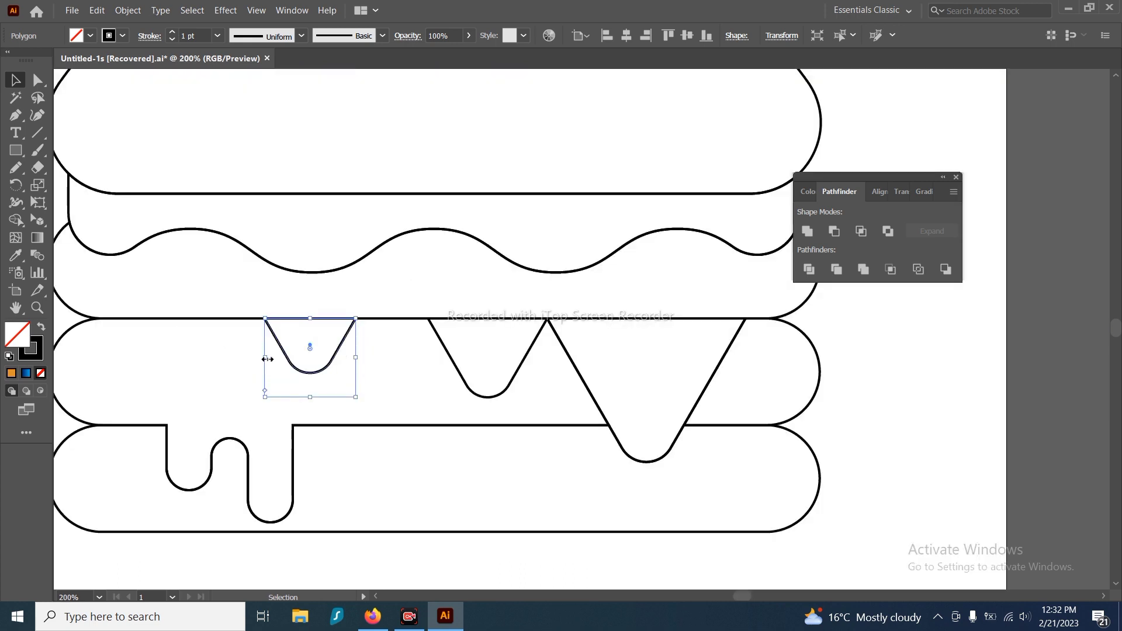
Duplicate the smallest cheese triangle leftward so the two copies touch at their upper corners
drag(287, 358, 195, 358)
scroll(284, 359, down, 2)
drag(286, 357, 255, 358)
click(612, 419)
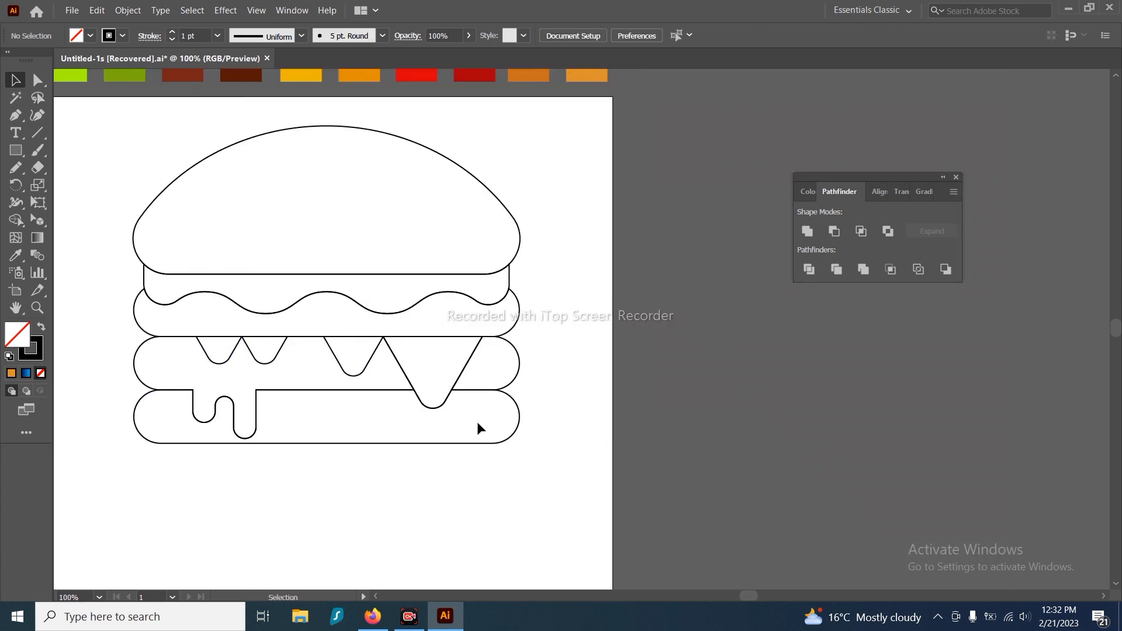
Draw a rectangle about 327 × 72 px directly beneath the bottom pill layer for the lower bun
drag(405, 429, 415, 391)
key(n)
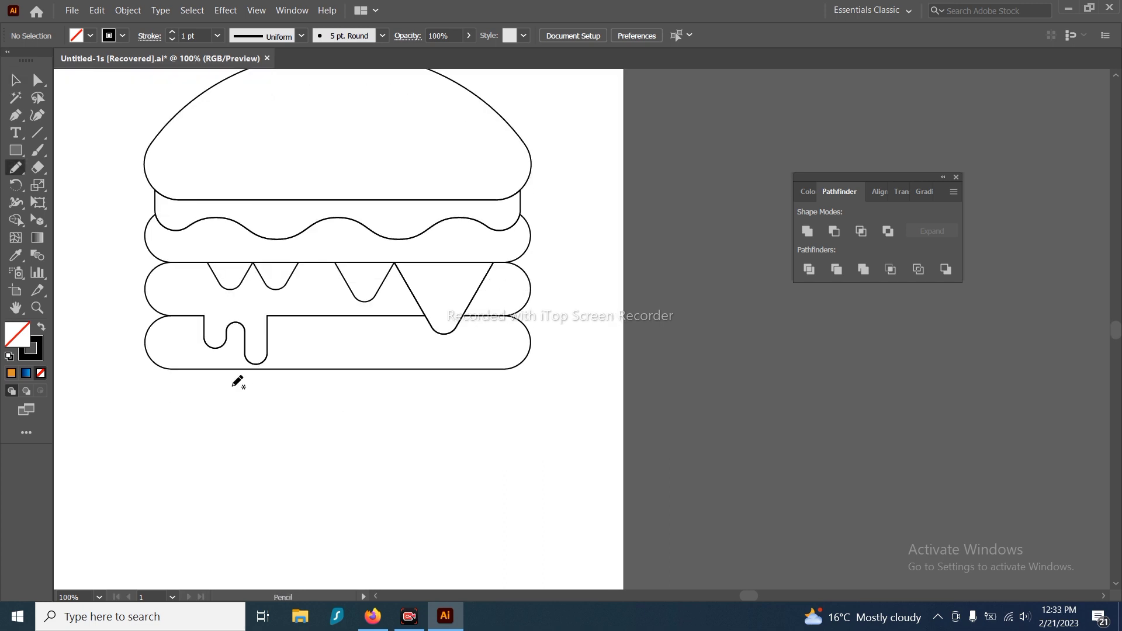
click(19, 153)
scroll(333, 376, up, 1)
scroll(351, 377, down, 1)
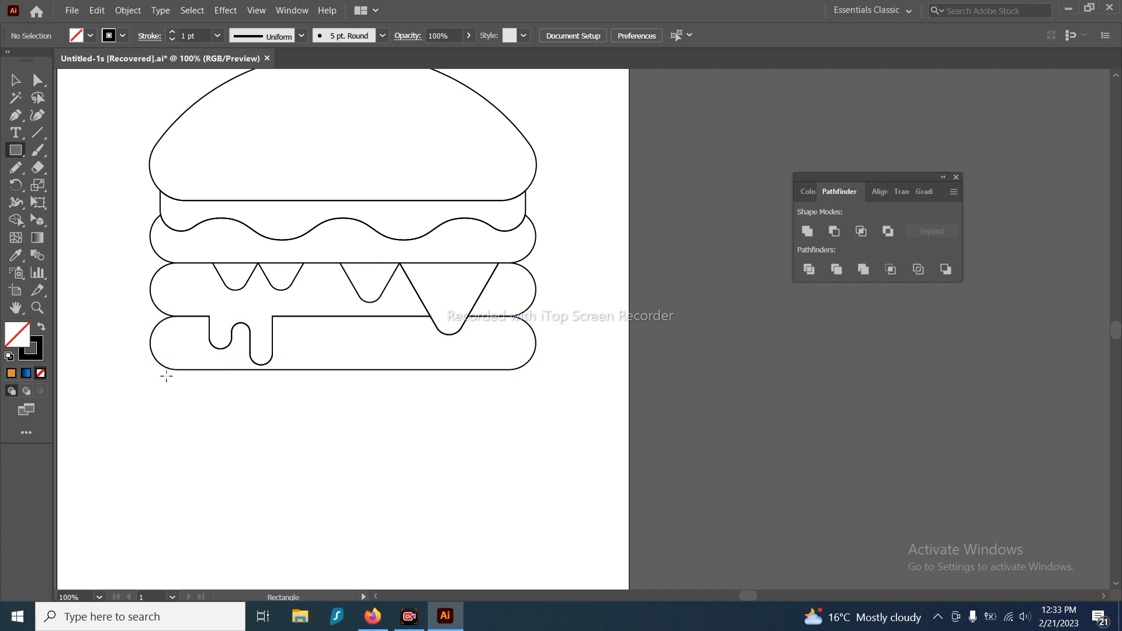
mouse_move(158, 371)
mouse_down()
mouse_move(392, 459)
mouse_move(533, 451)
mouse_up()
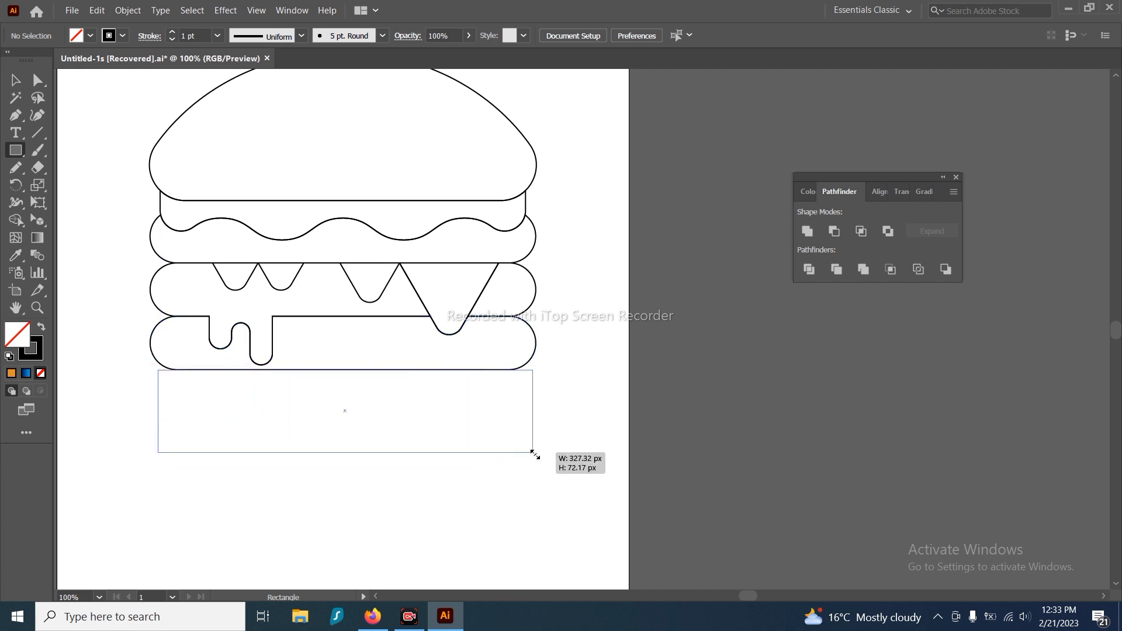
Stretch the lower bun rectangle to line up with both ends of the pill layers above it
key(v)
drag(529, 368, 556, 390)
scroll(553, 390, up, 1)
drag(588, 379, 532, 426)
drag(588, 403, 721, 315)
drag(378, 395, 380, 408)
scroll(406, 354, down, 1)
drag(407, 354, 401, 384)
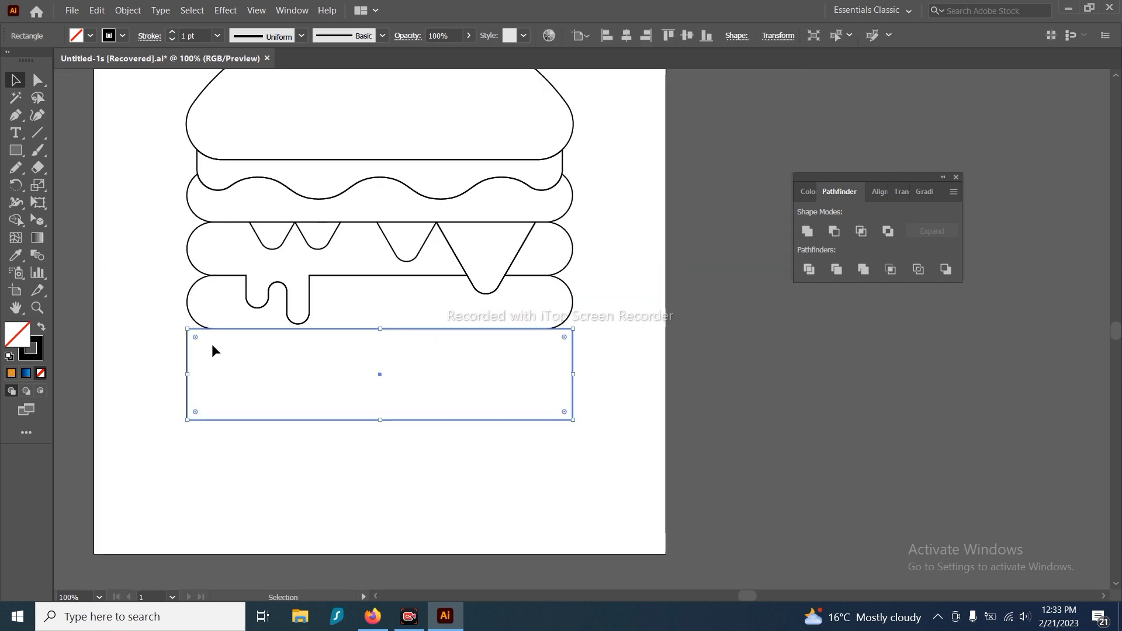
Round the lower bun's two upper corners slightly and its two lower corners to a radius of about 61 px
key(a)
drag(173, 323, 194, 347)
drag(580, 325, 554, 358)
drag(162, 411, 588, 459)
drag(553, 383, 507, 319)
scroll(447, 367, down, 2)
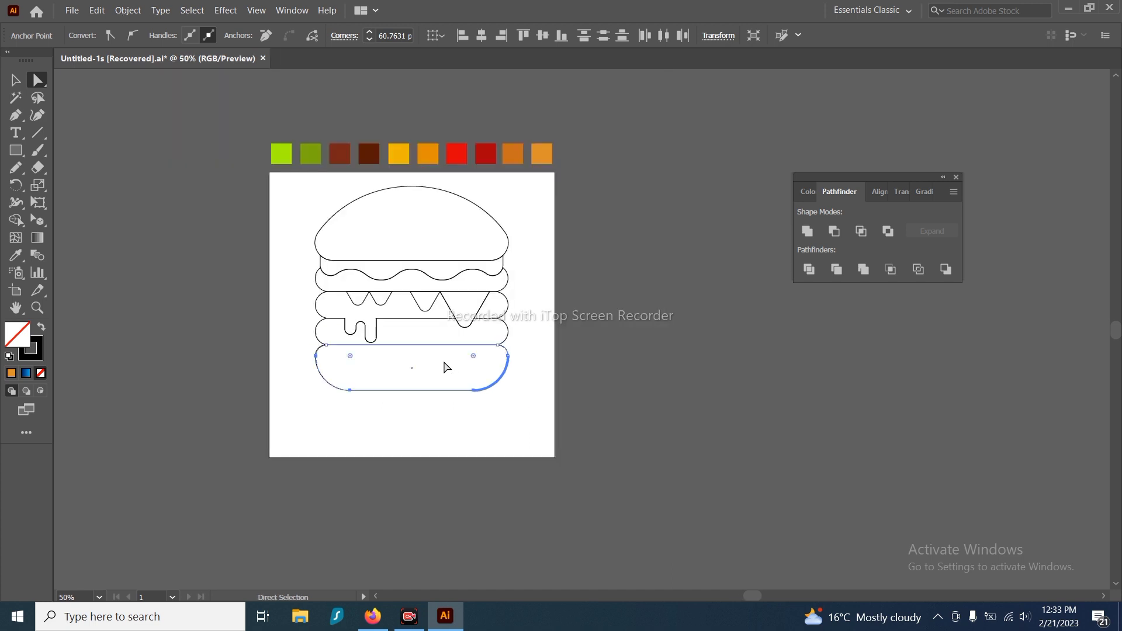
scroll(457, 367, up, 1)
drag(606, 331, 577, 419)
key(v)
click(566, 381)
drag(578, 340, 550, 324)
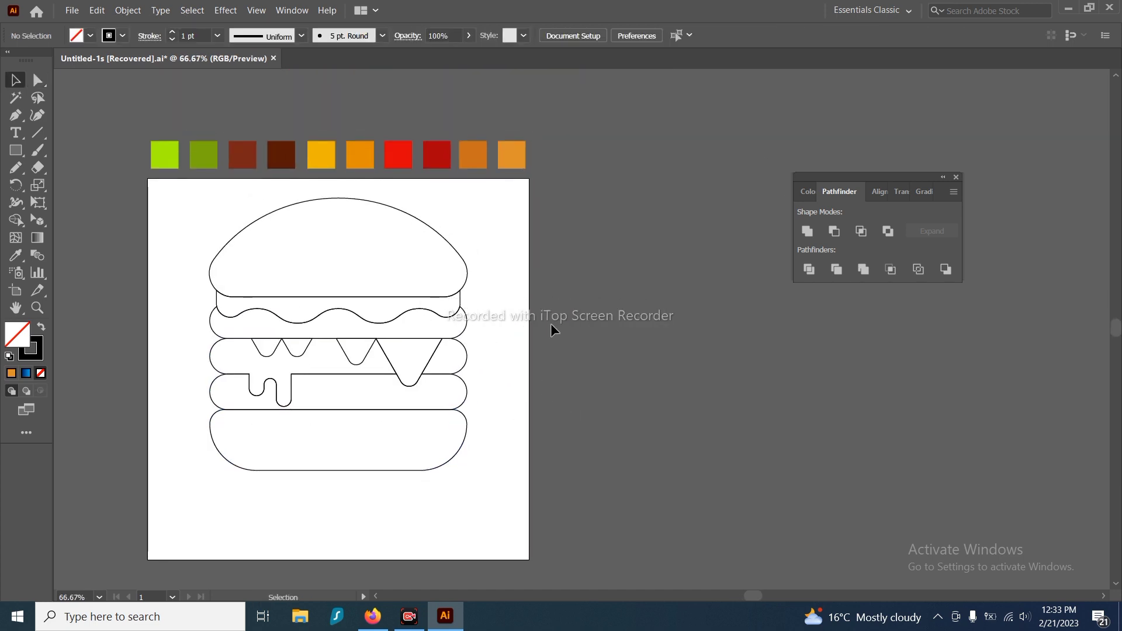
Duplicate the complete burger outline and place the copy beside the artboard
drag(361, 457, 201, 515)
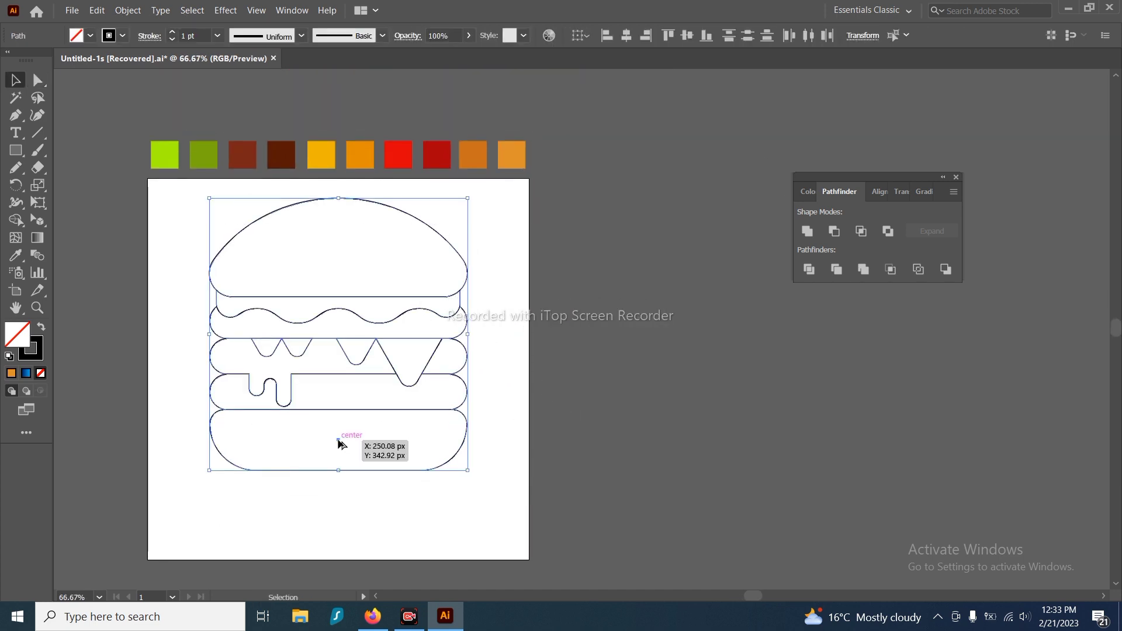
drag(339, 443, 774, 469)
click(585, 523)
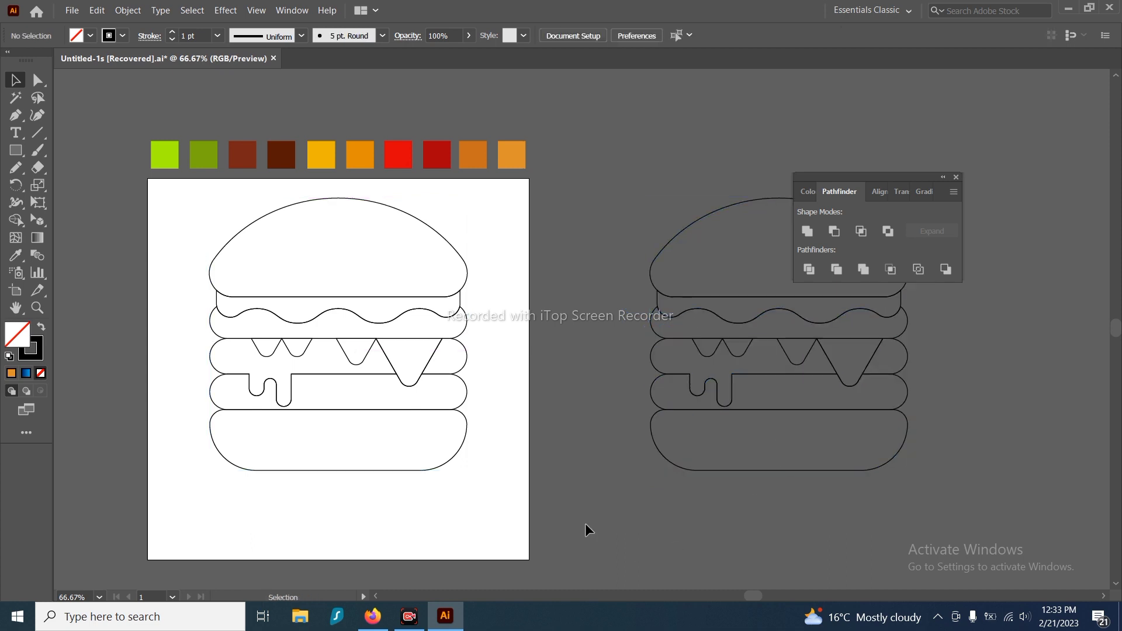
drag(511, 372, 521, 405)
Fill the top bun on the artboard with the amber yellow palette swatch using the Eyedropper
drag(268, 552, 209, 553)
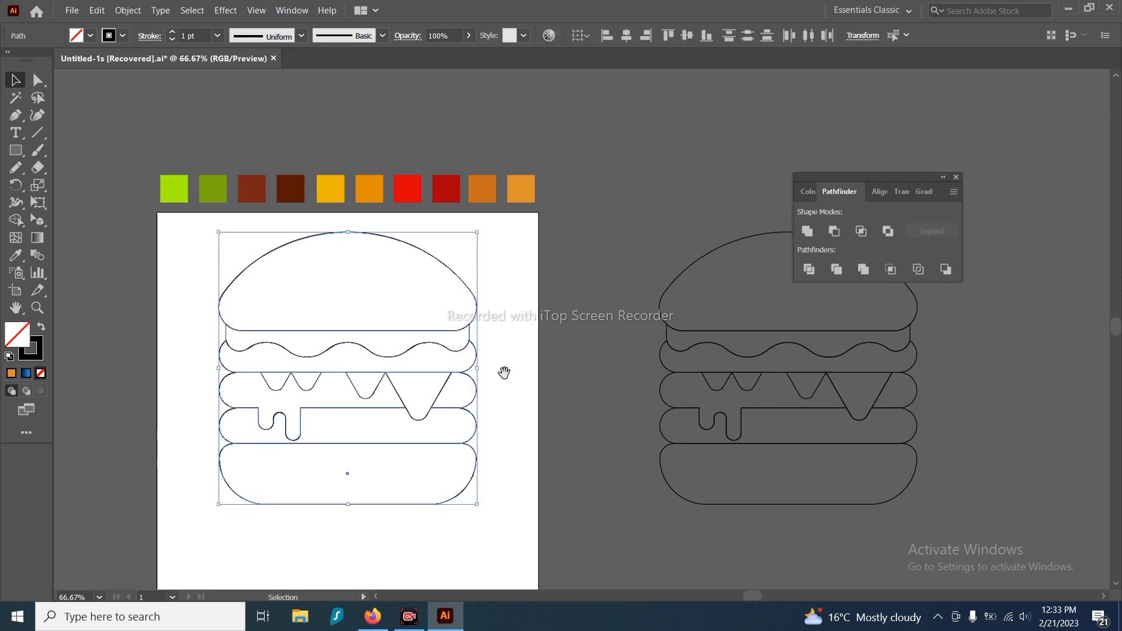
drag(503, 373, 602, 381)
scroll(518, 359, up, 1)
click(510, 268)
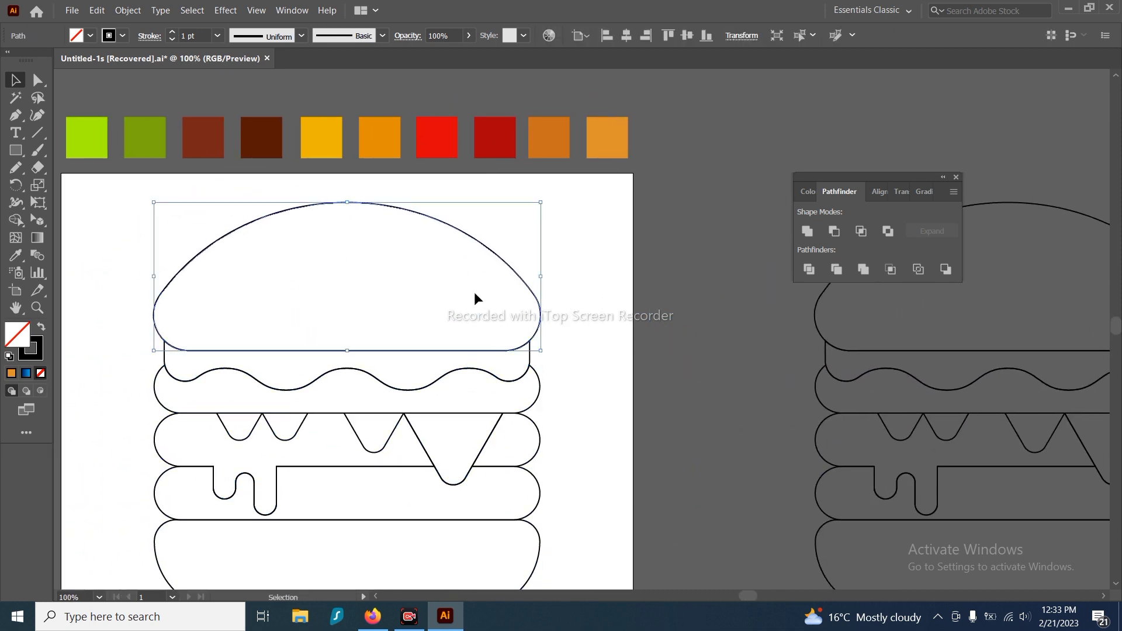
key(i)
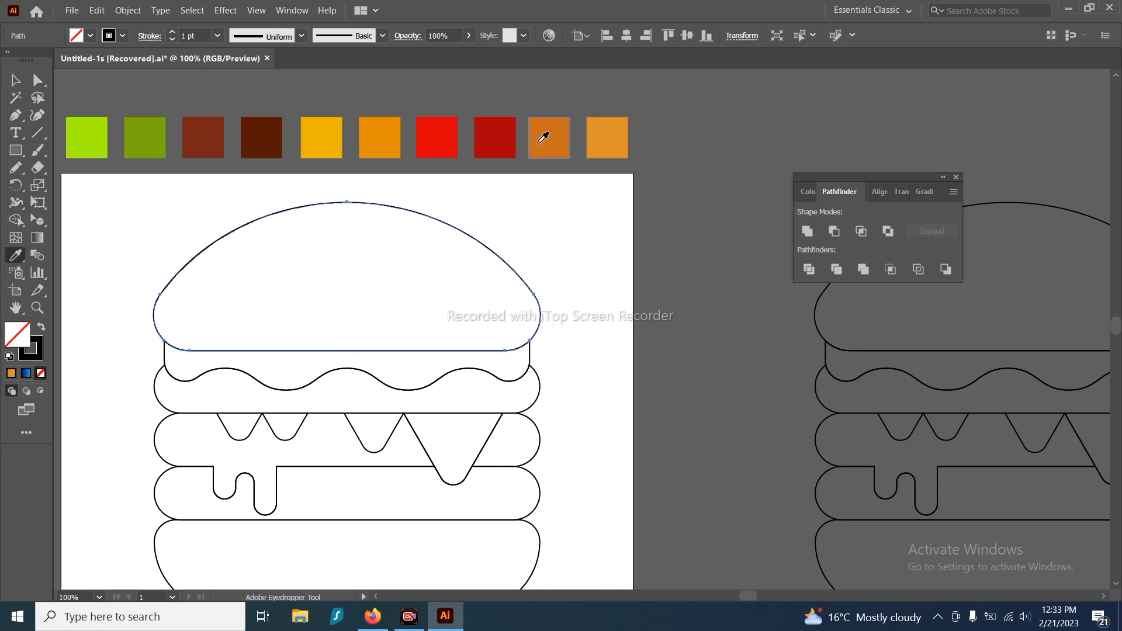
click(622, 137)
click(321, 137)
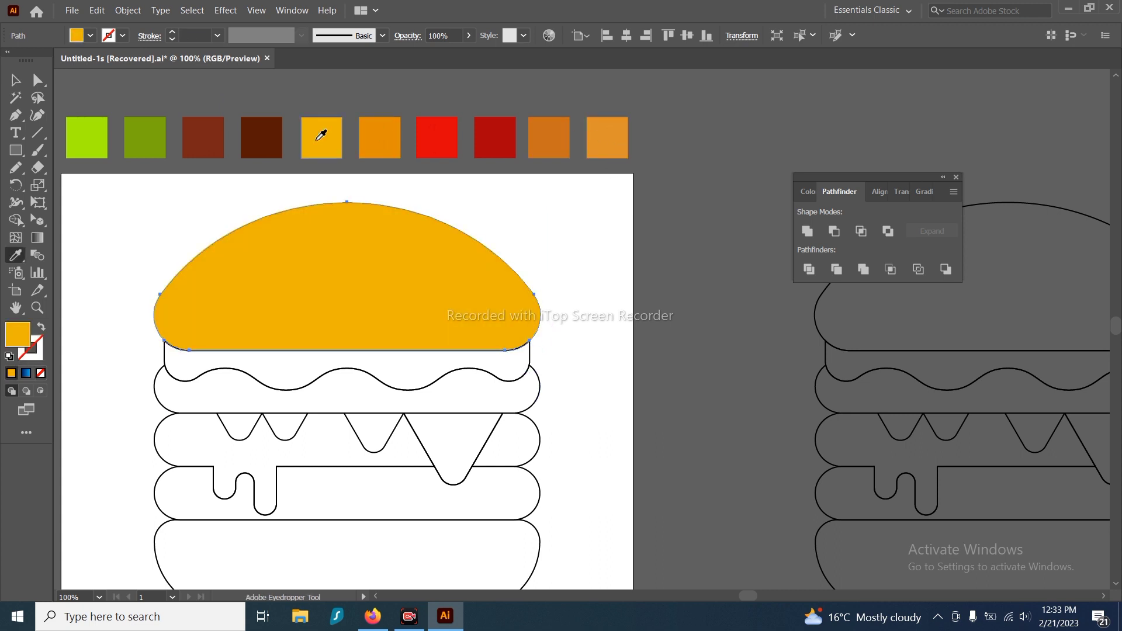
Refill the top bun with the light orange swatch and fill the wavy layer beneath it with the bright red swatch using the Eyedropper
click(385, 136)
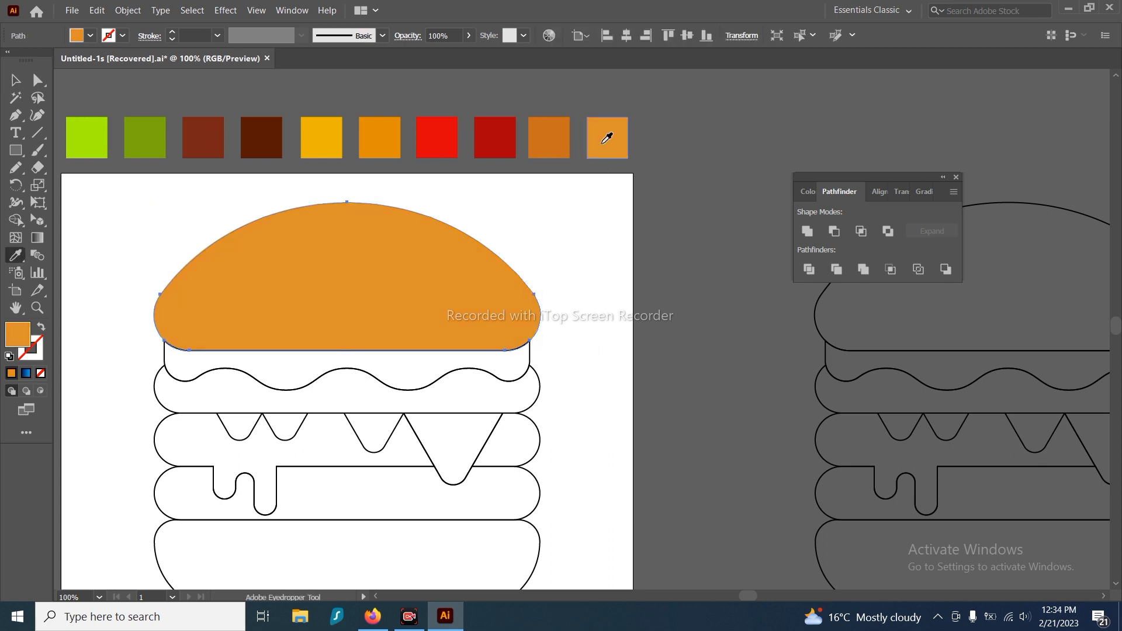
key(v)
click(578, 319)
drag(546, 355, 564, 342)
click(540, 338)
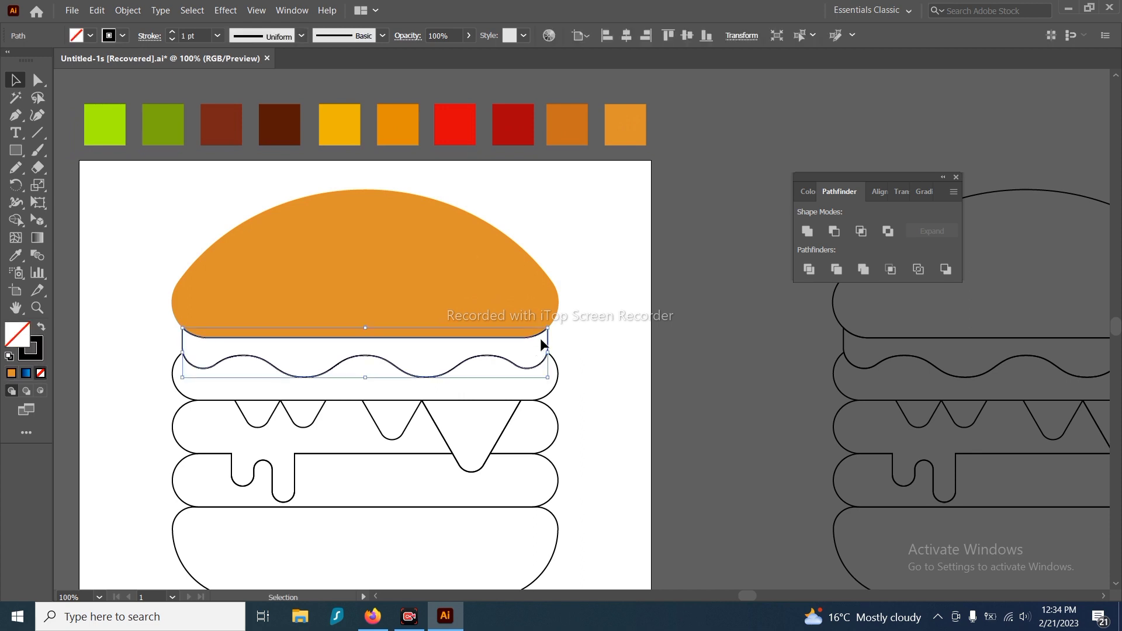
key(i)
click(477, 126)
key(v)
click(582, 370)
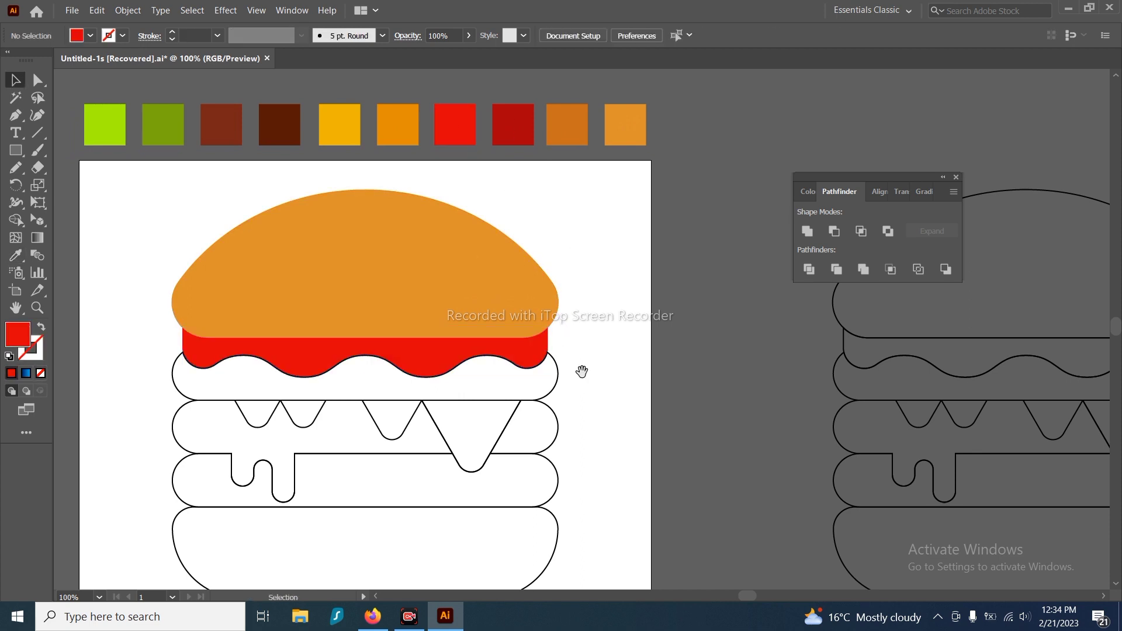
Fill the rounded layer below the red sauce with the reddish-brown swatch and no outline
drag(581, 371, 609, 346)
click(572, 361)
key(i)
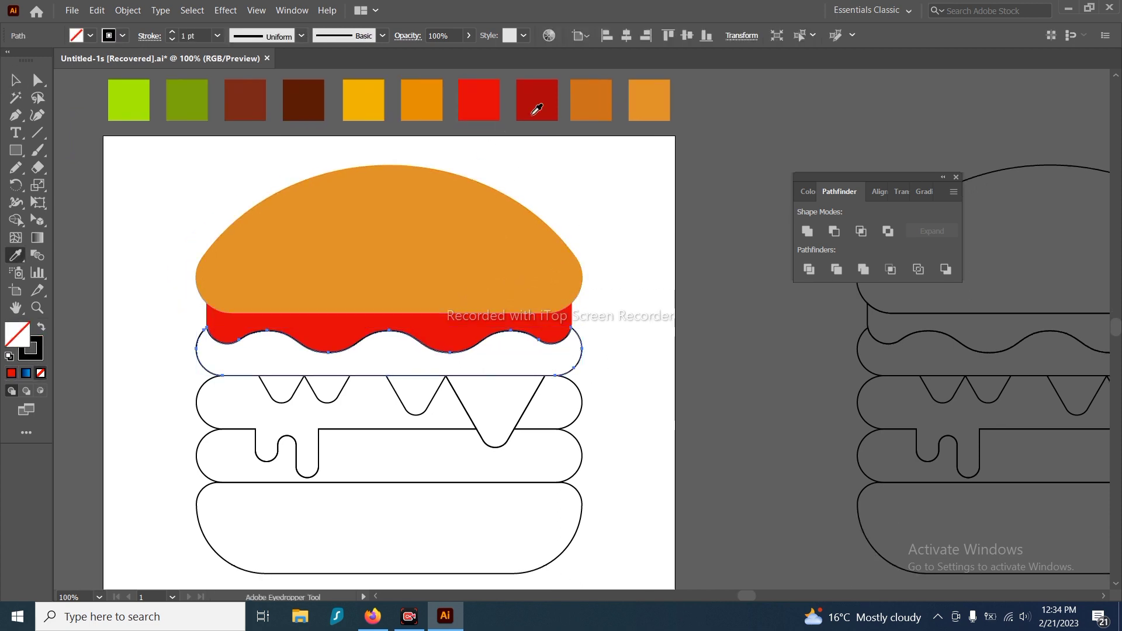
click(257, 104)
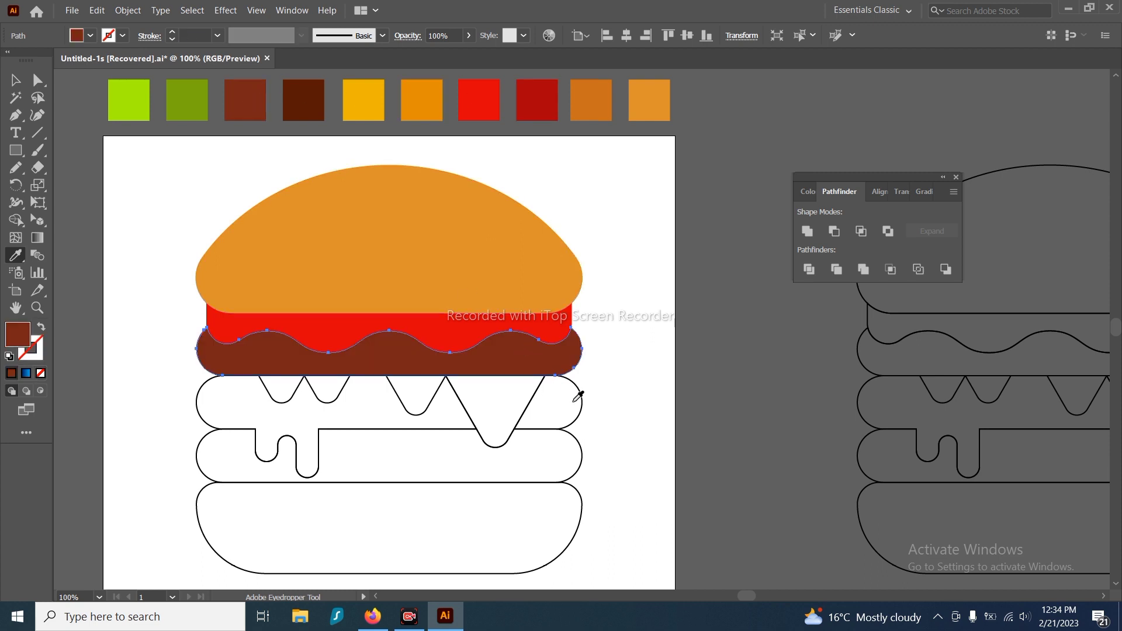
key(v)
click(605, 387)
Fill the largest rounded triangle with the olive green swatch using the Eyedropper
click(531, 403)
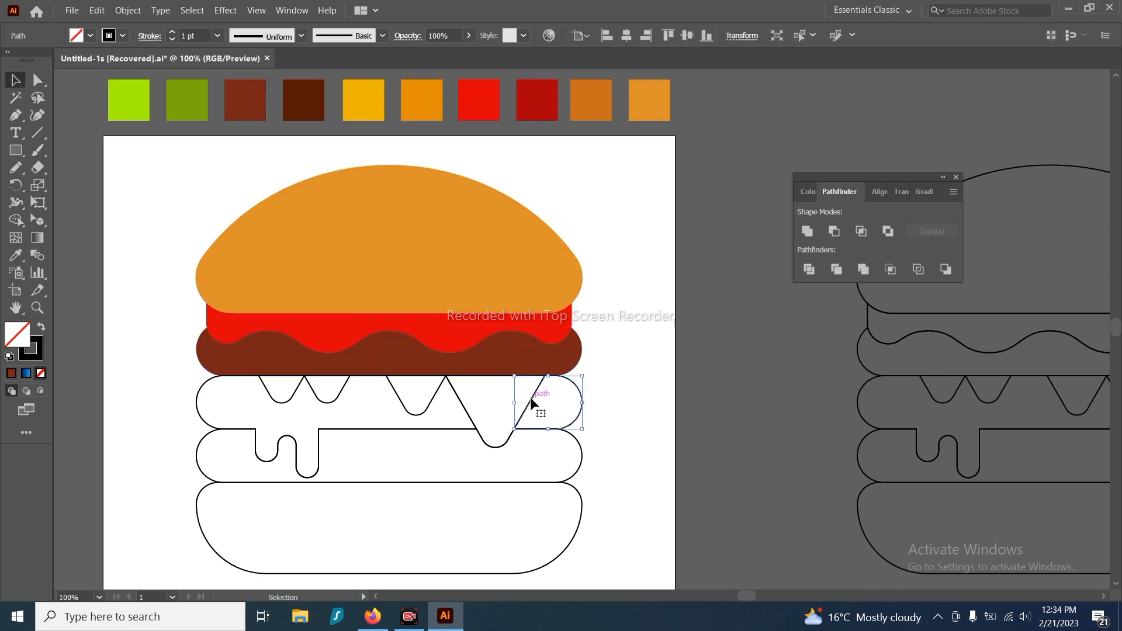
click(502, 444)
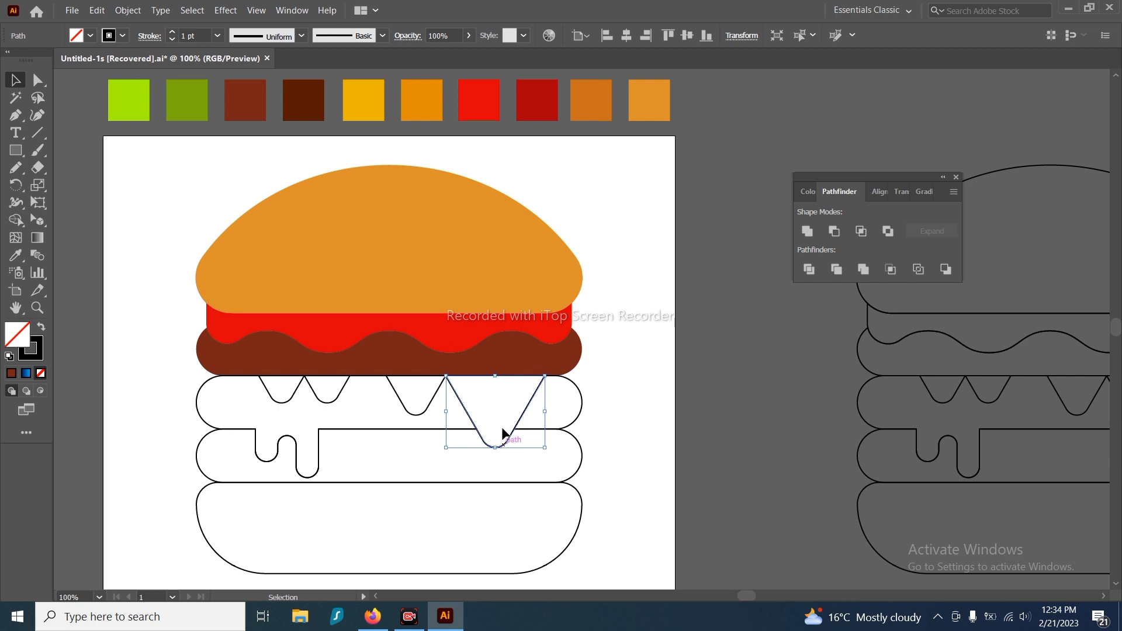
key(i)
click(179, 95)
key(v)
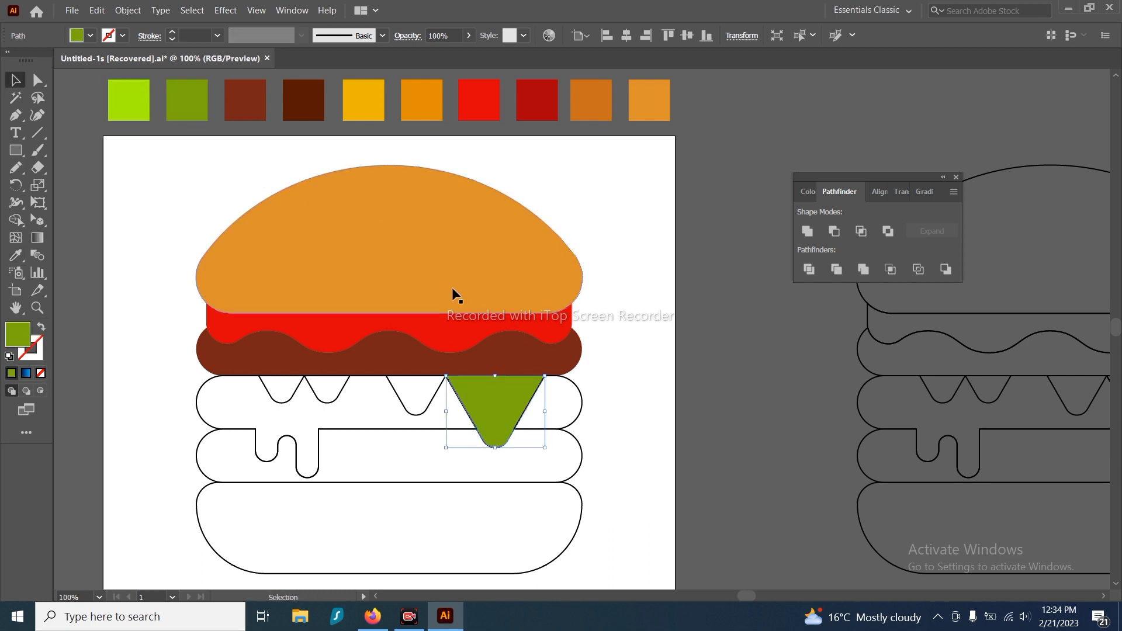
Apply the large triangle's olive green fill to the three smaller rounded triangles
click(426, 410)
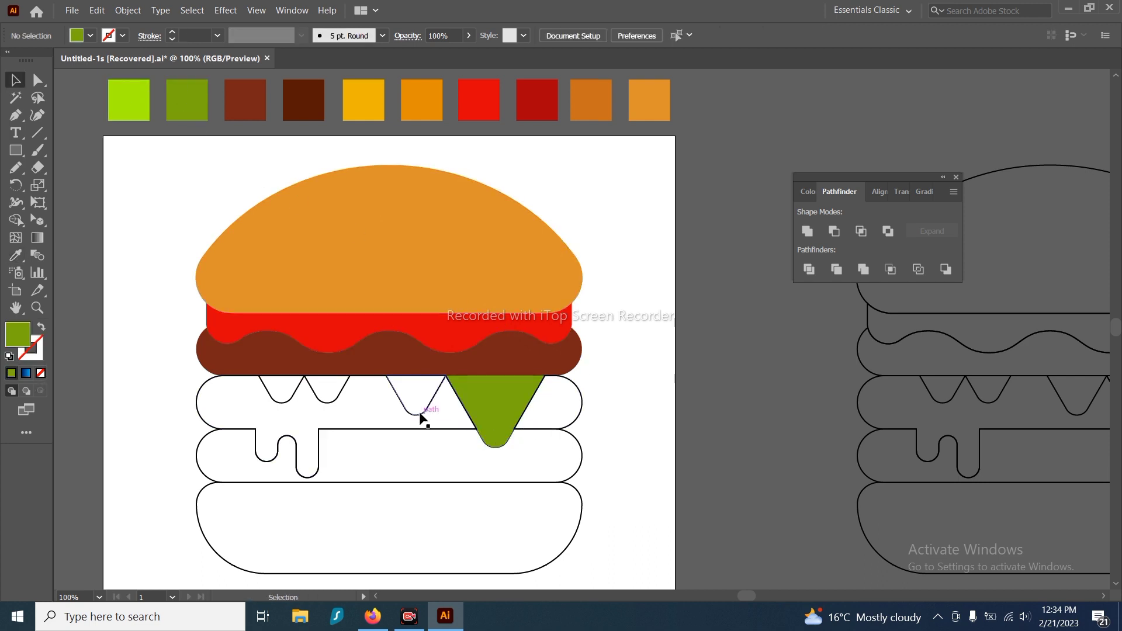
shift+click(333, 405)
key(i)
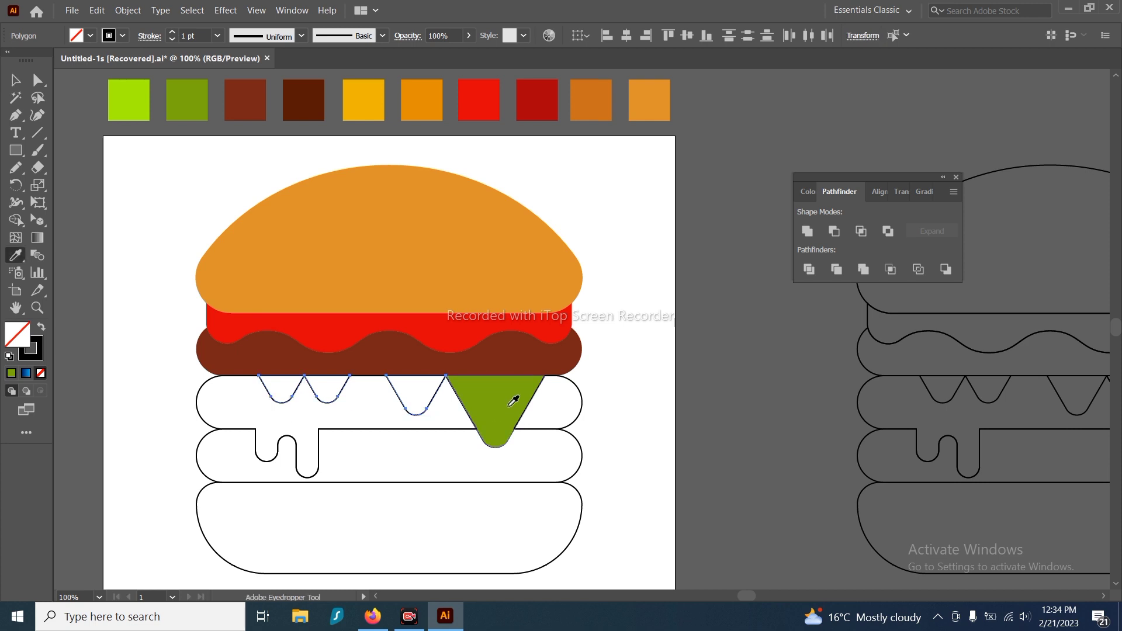
click(513, 396)
key(v)
click(598, 405)
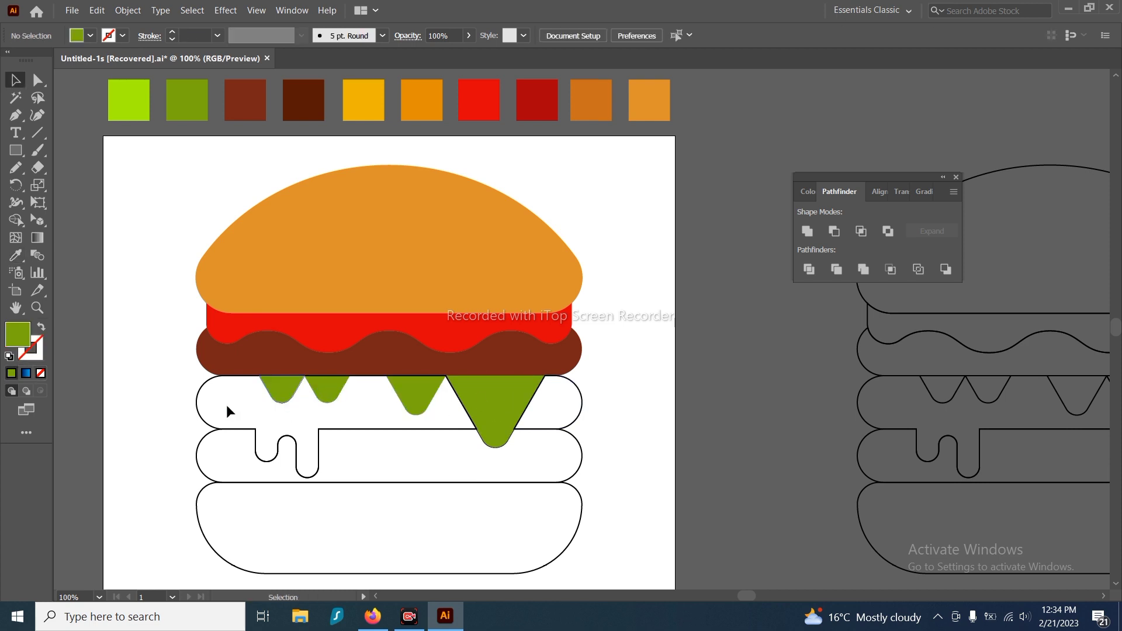
Fill both parts of the dripping layer, on either side of the large triangle, with the dark brown swatch
click(197, 405)
key(i)
click(375, 358)
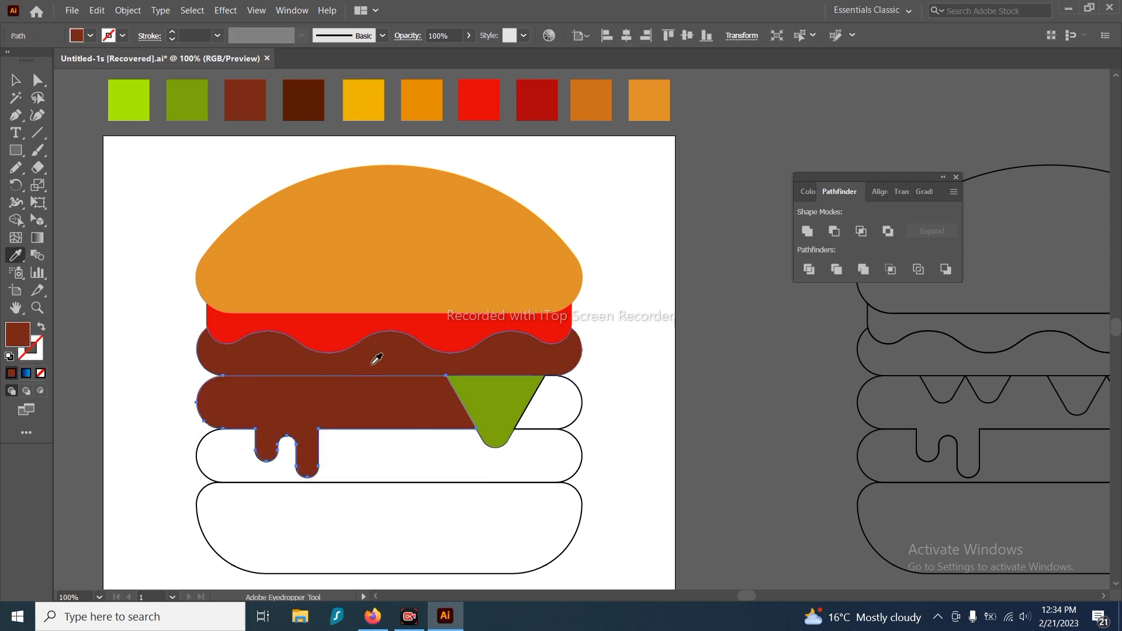
click(308, 111)
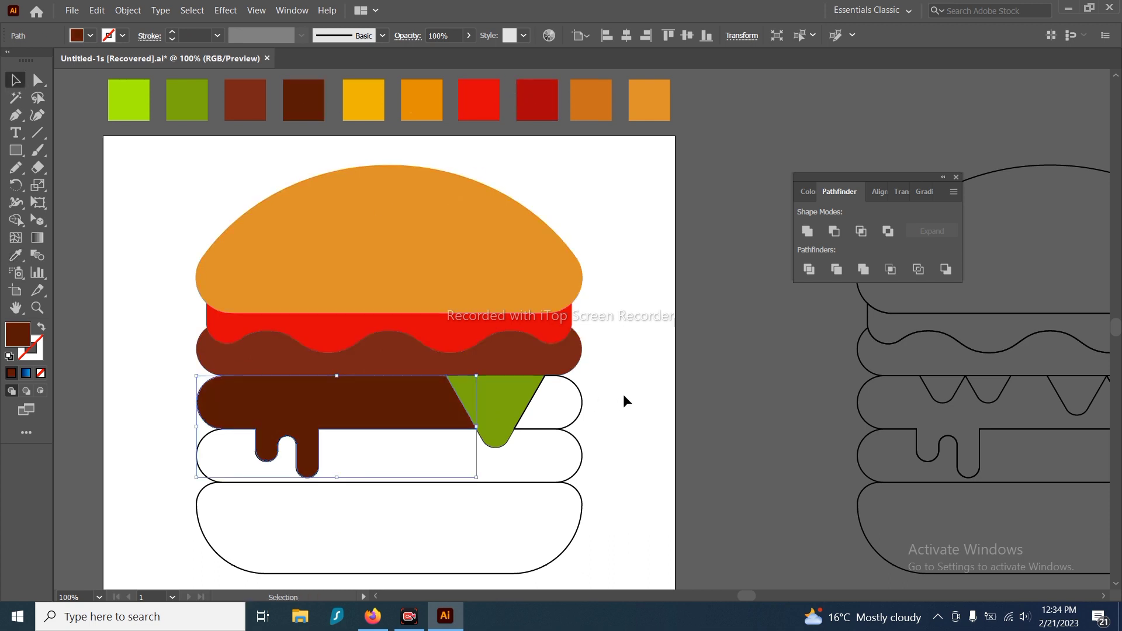
key(v)
click(573, 402)
key(i)
click(401, 388)
key(v)
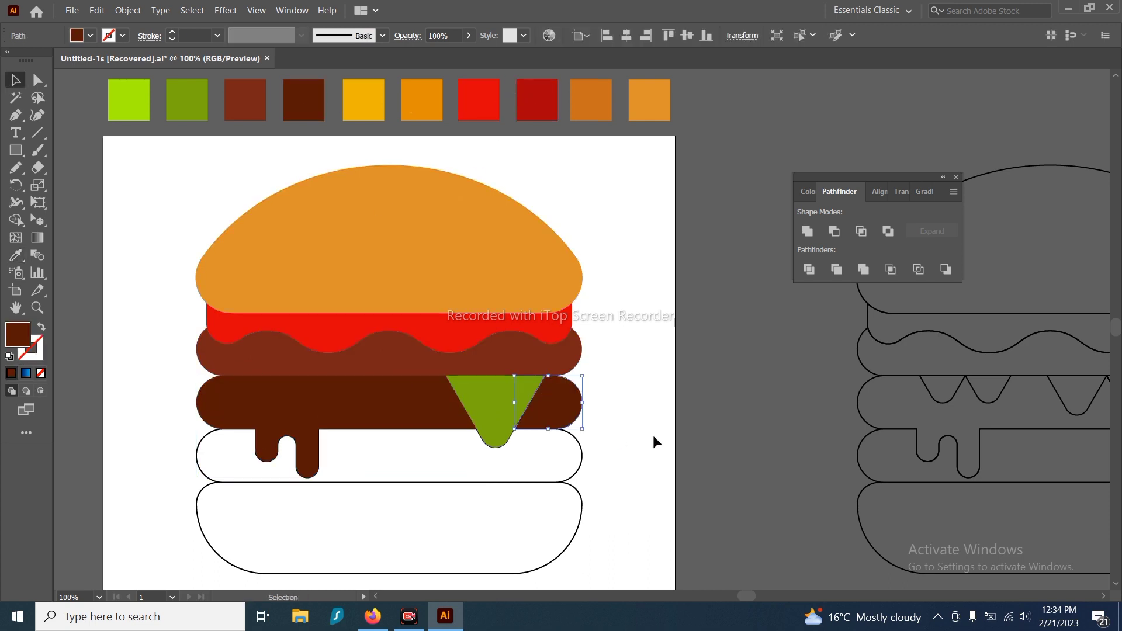
click(653, 435)
Fill the pill layer above the lower bun with the same reddish brown as the upper patty
click(533, 467)
key(i)
click(541, 356)
key(v)
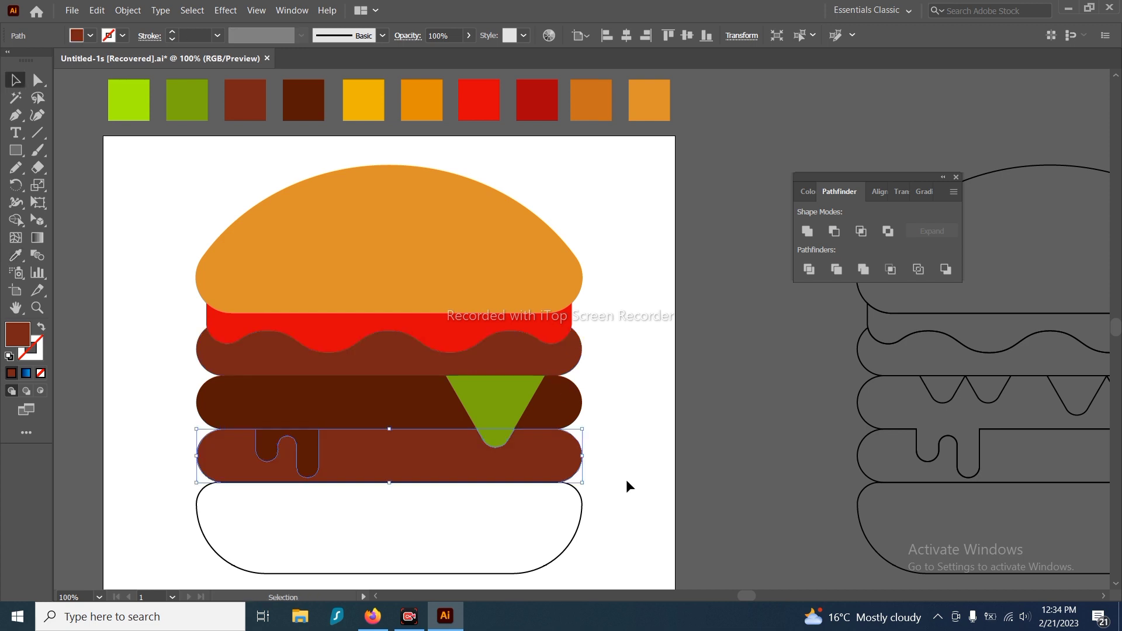
Fill the lower bun with the same light orange as the top bun
click(628, 494)
click(508, 534)
key(i)
click(513, 288)
key(v)
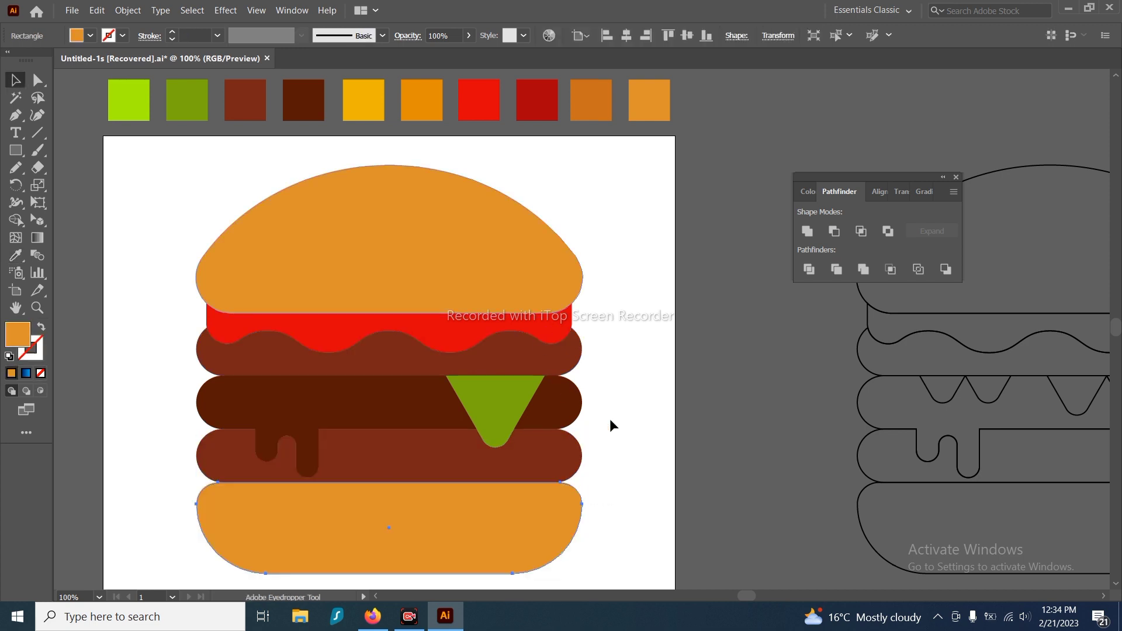
click(597, 417)
Copy the red wavy layer, duplicate it slightly upward, and subtract the duplicate from the original with Minus Front to leave a lower strip
scroll(479, 318, up, 1)
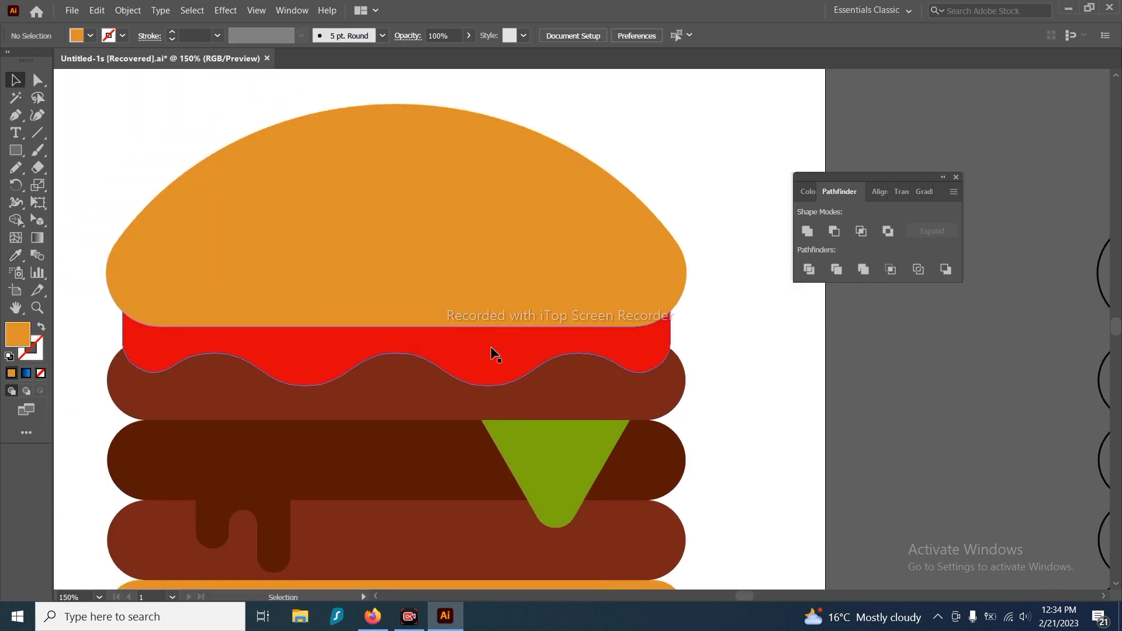
scroll(490, 346, up, 1)
click(501, 349)
key(c)
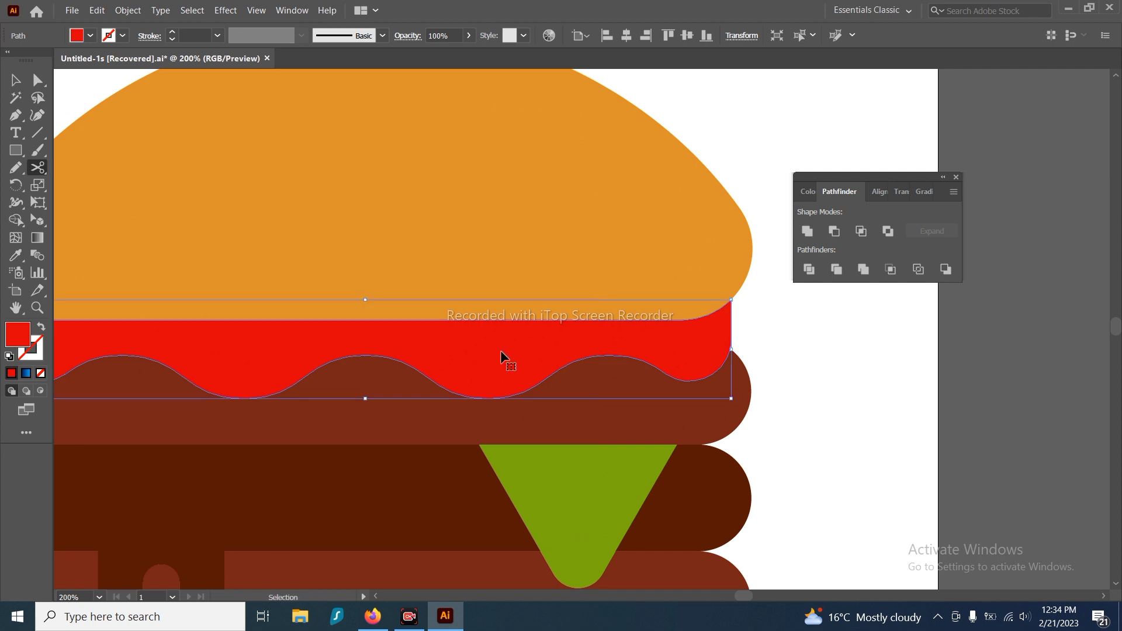
key(plus)
click(11, 81)
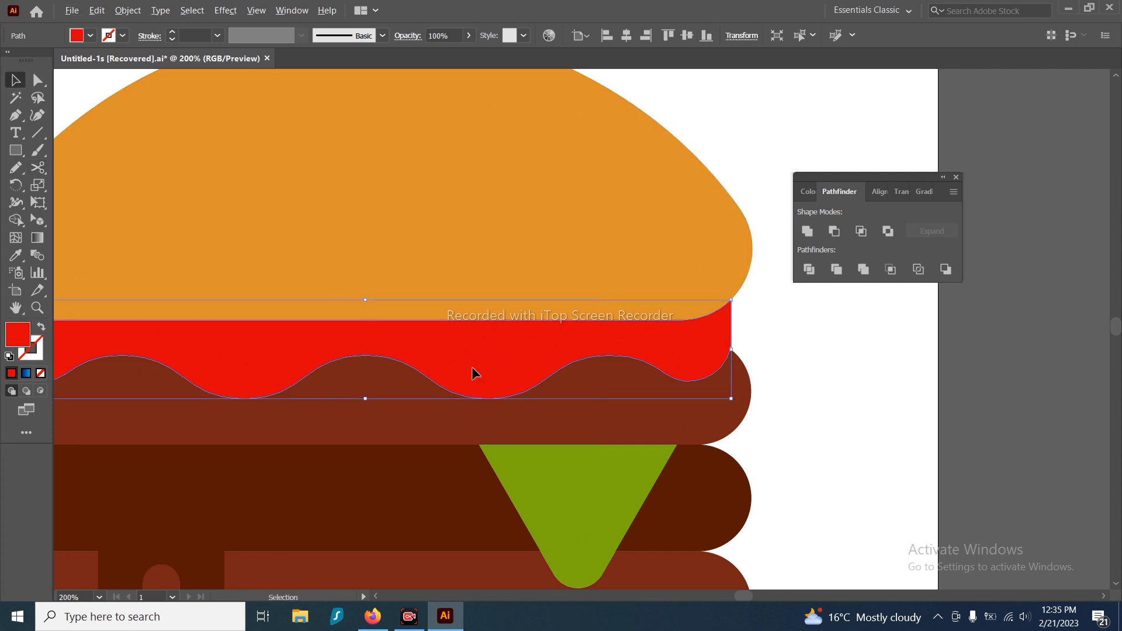
drag(473, 372, 475, 352)
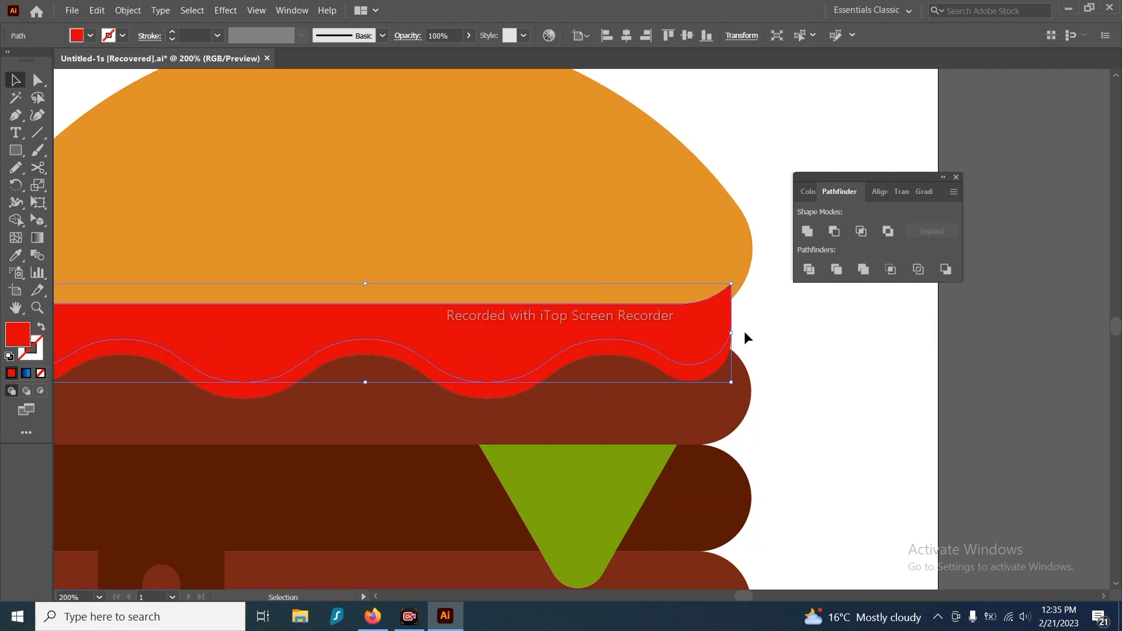
shift+click(729, 343)
click(834, 232)
Fill the remaining wavy strip with the dark red swatch as a shadow
scroll(745, 339, down, 1)
drag(772, 341, 682, 416)
scroll(718, 373, down, 1)
key(i)
click(619, 207)
key(v)
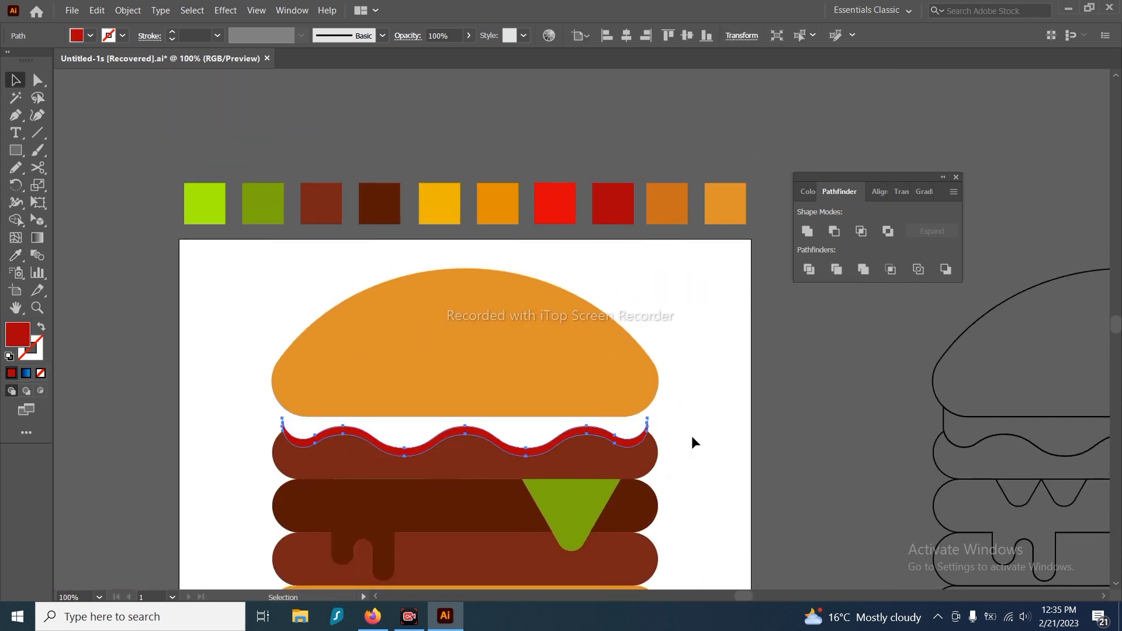
click(676, 428)
Paste the copied red sauce layer back in place and send it behind the dark red strip
scroll(675, 428, up, 1)
key(ctrl+f)
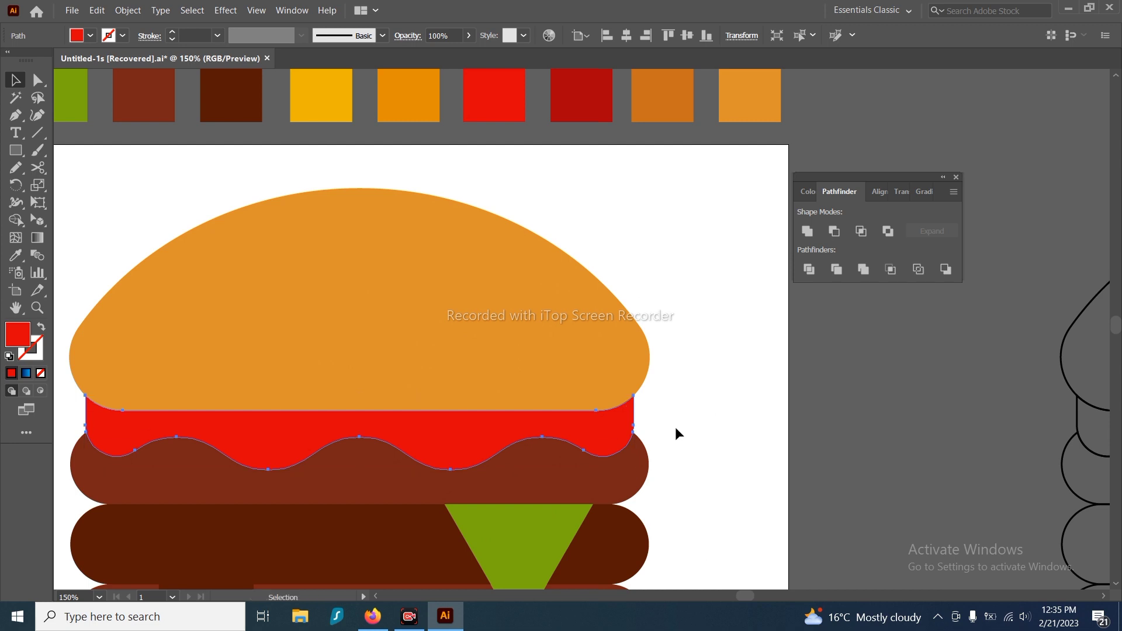
key(ctrl+[)
click(692, 415)
Copy the reddish-brown layer under the sauce and place a duplicate slightly above it
drag(706, 403, 703, 345)
click(592, 431)
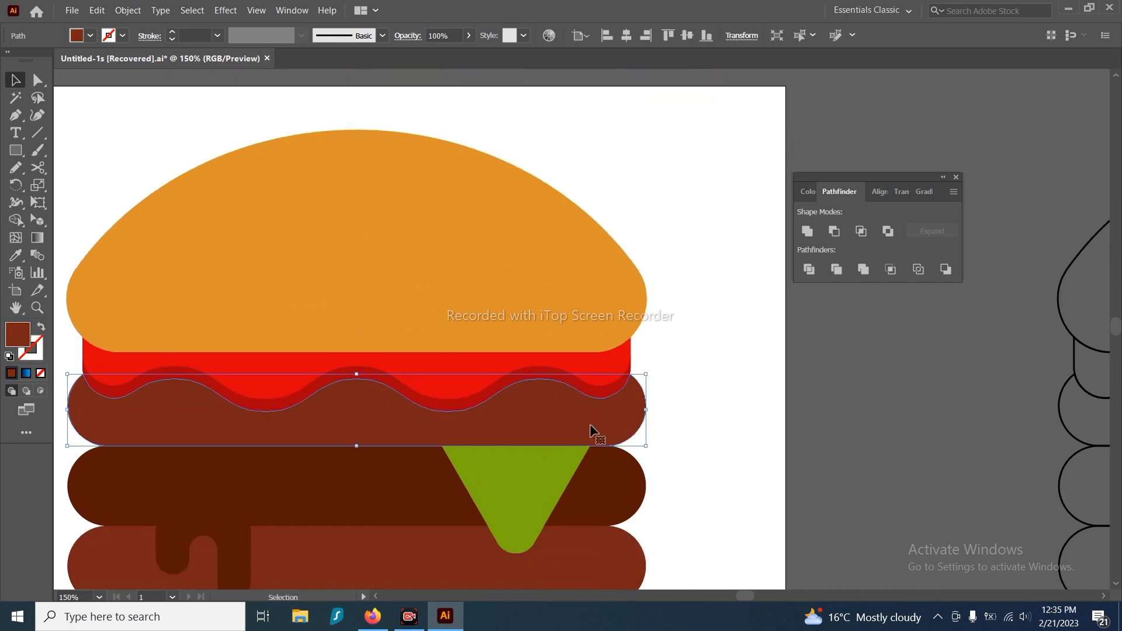
drag(580, 426, 580, 413)
Send the dark brown dripping piece backward so it lies behind the green triangles
click(630, 492)
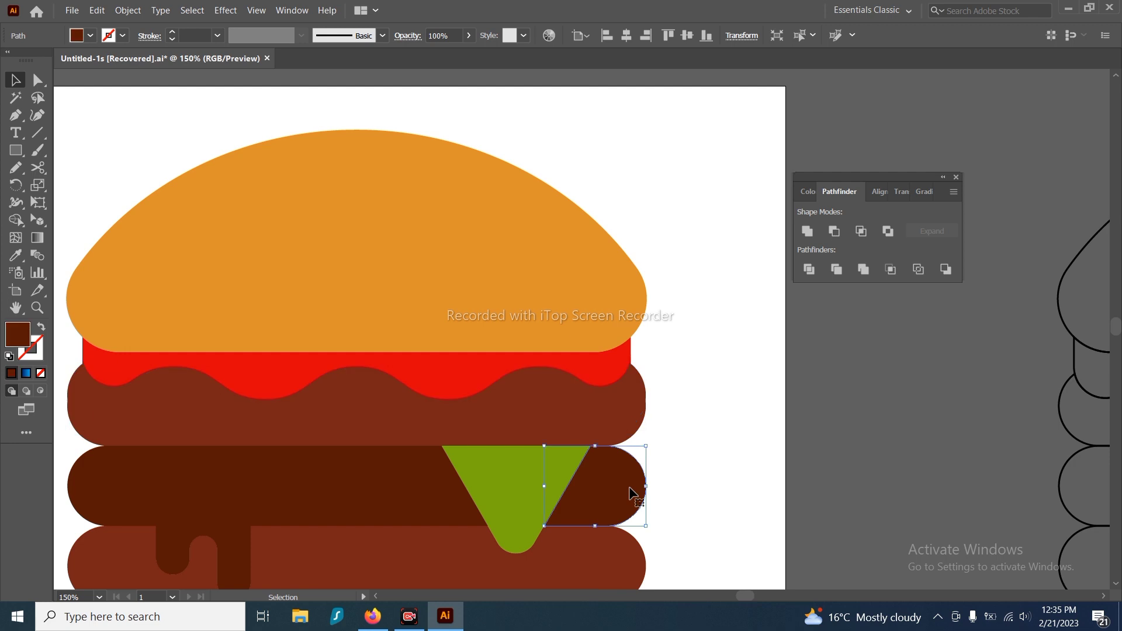
click(438, 513)
key(ctrl+[)
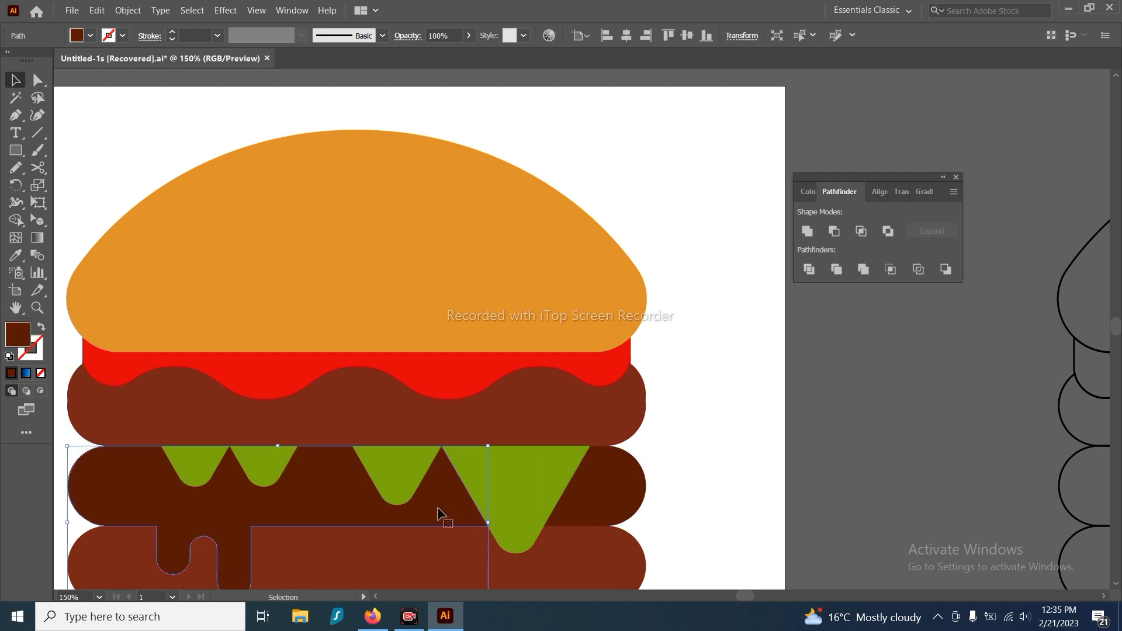
click(707, 432)
scroll(475, 408, down, 2)
scroll(530, 391, up, 2)
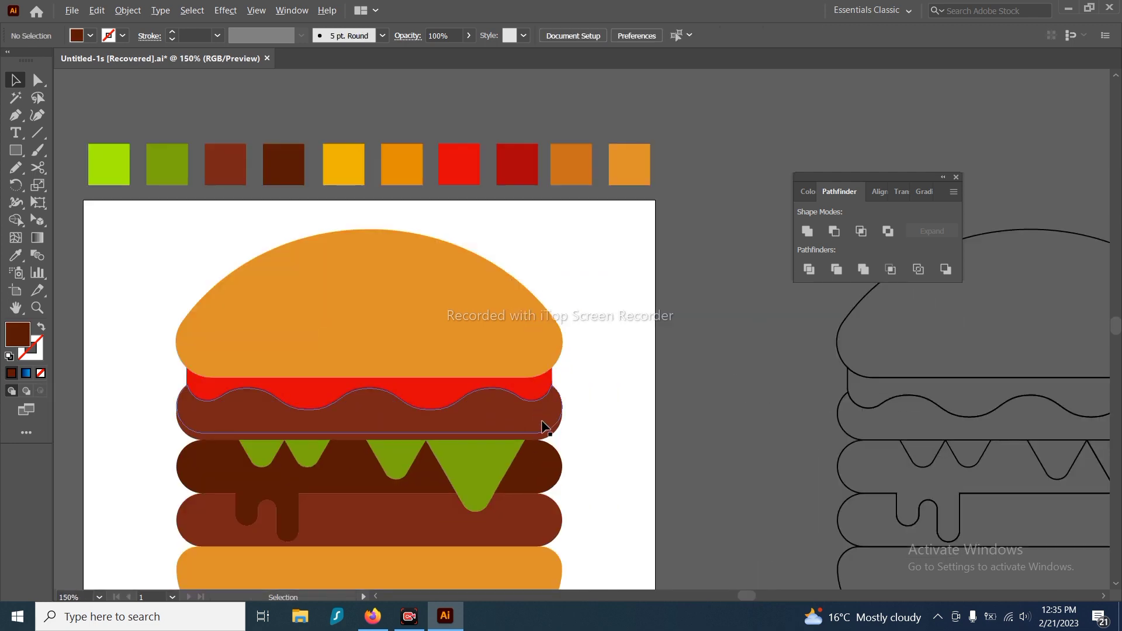
Subtract the raised duplicate from the reddish-brown patty layer with Minus Front, leaving a thin strip along its lower edge
scroll(543, 427, up, 1)
click(552, 422)
click(835, 232)
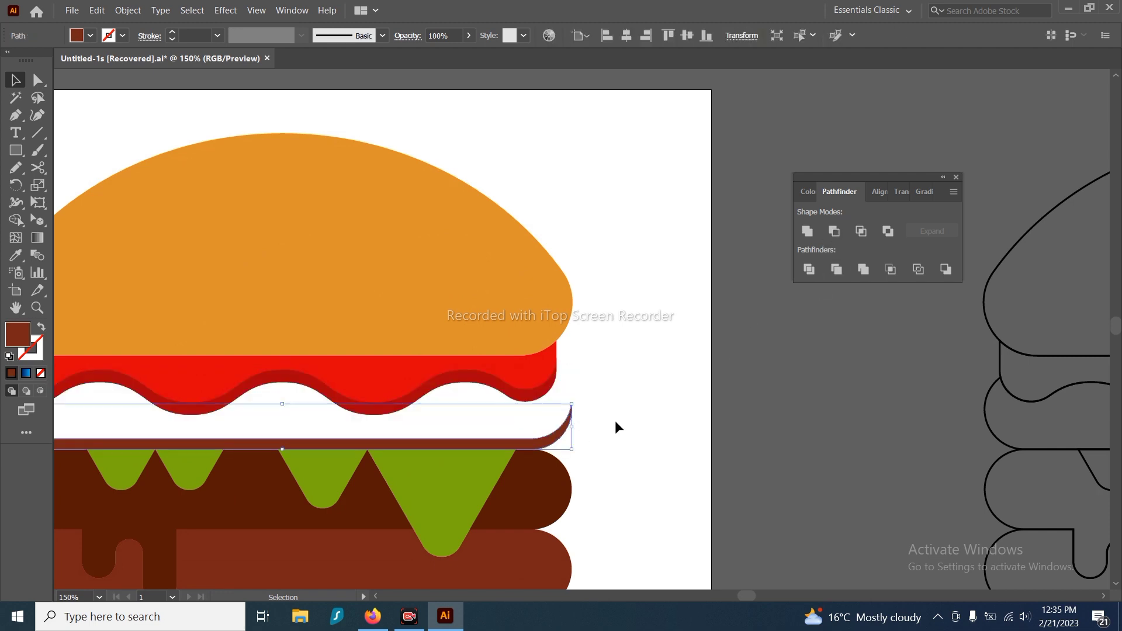
scroll(601, 400, down, 1)
Fill the thin patty strip with the dark brown of the layer below it using the Eyedropper
key(i)
key(v)
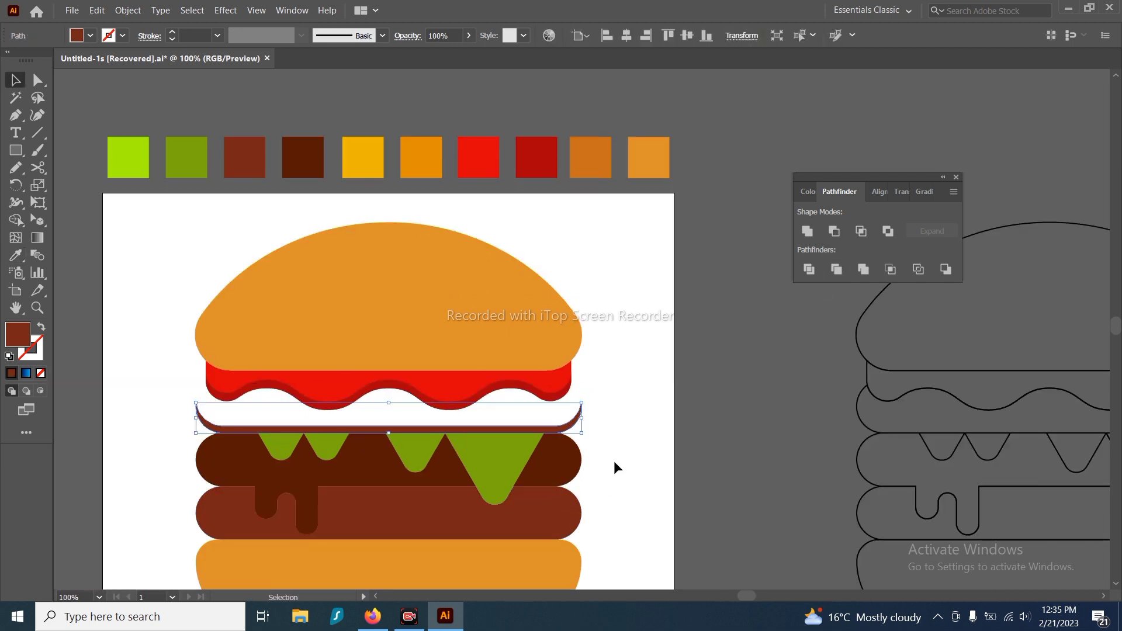
click(614, 461)
scroll(594, 411, up, 1)
drag(581, 446, 596, 438)
drag(573, 413, 572, 415)
key(i)
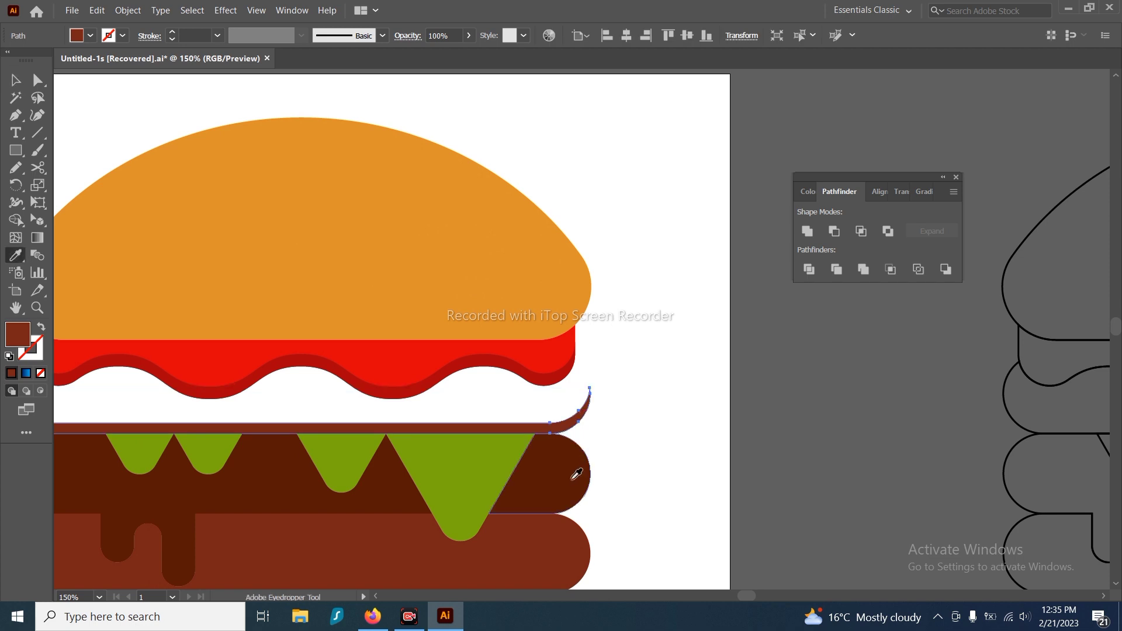
click(570, 480)
key(v)
Paste the copied reddish-brown patty layer back in place and send it behind its dark strip and the sauce
click(631, 425)
key(ctrl+f)
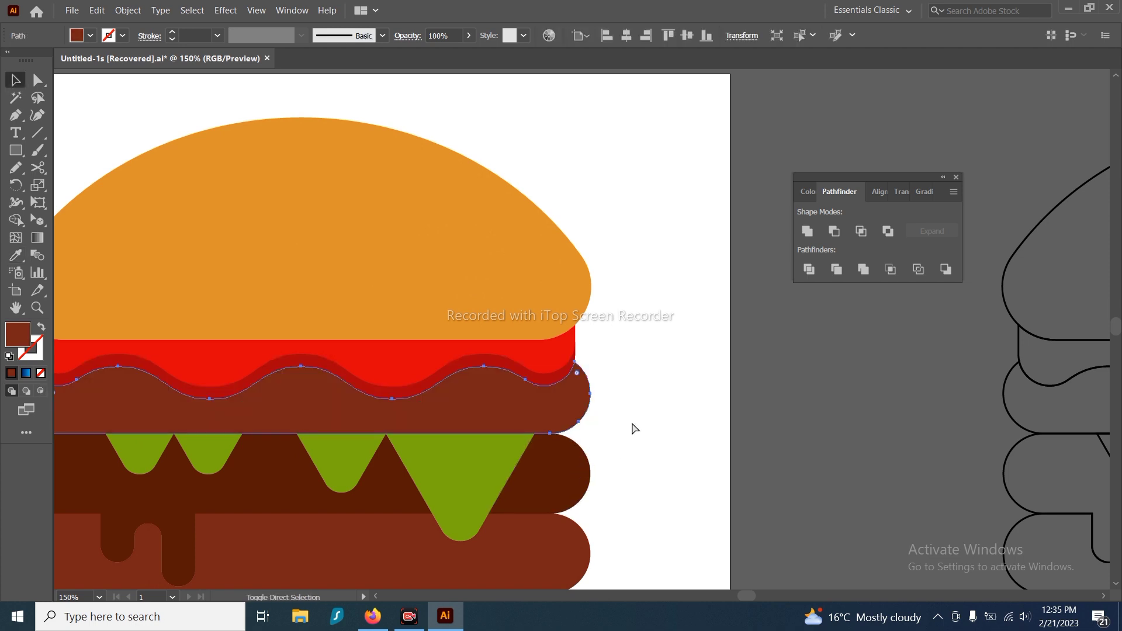
key(ctrl+[)
Duplicate both dark brown pieces of the dripping layer, placing each duplicate slightly above its original
click(552, 475)
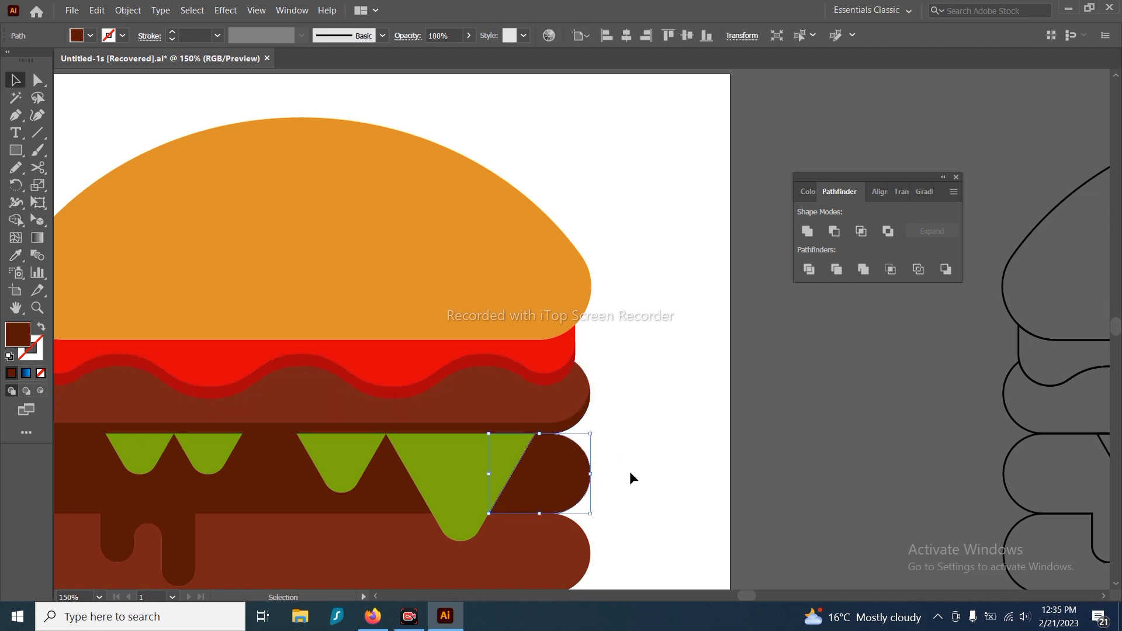
drag(554, 478, 561, 465)
scroll(504, 491, left, 5)
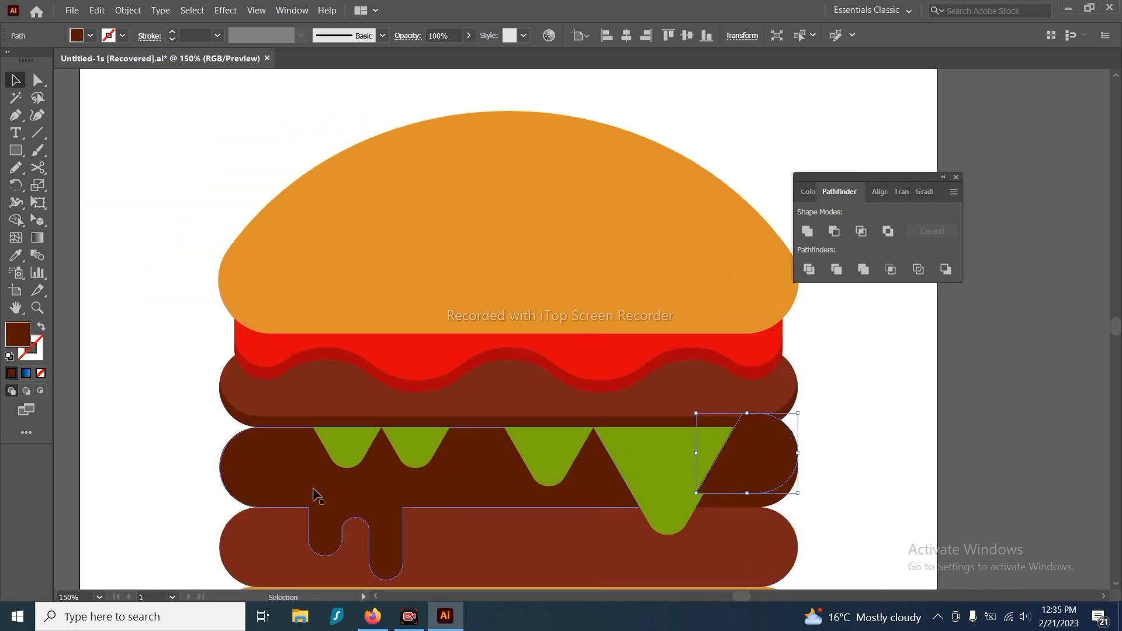
click(283, 475)
drag(279, 472, 278, 465)
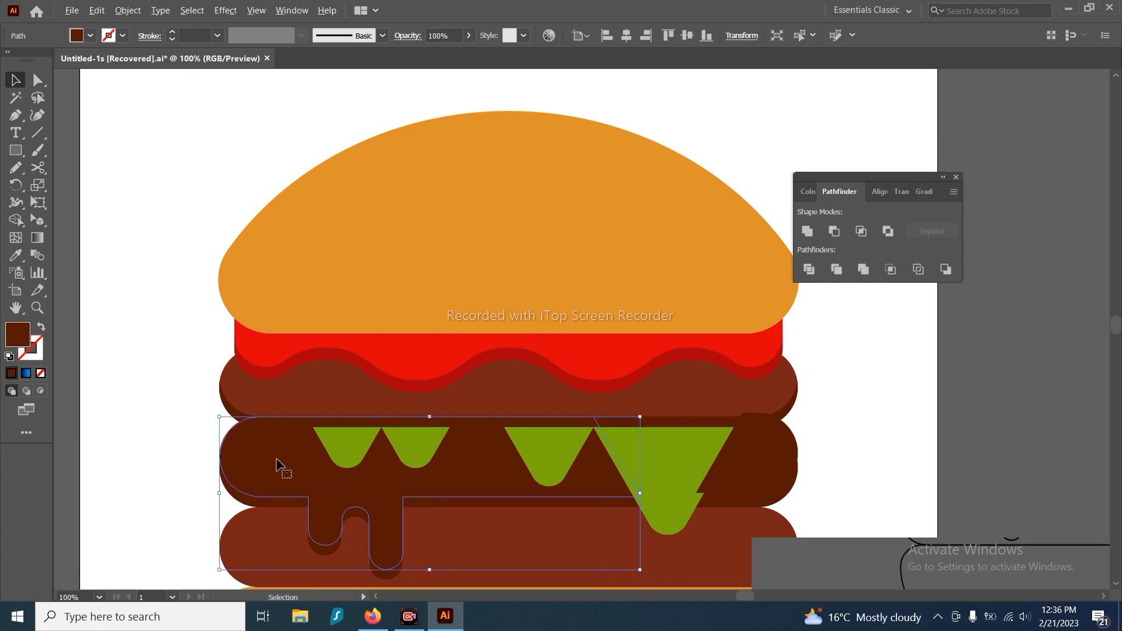
Subtract the raised duplicates from both dark brown pieces of the dripping layer with Minus Front, leaving thin strips along their lower edges
scroll(179, 462, down, 1)
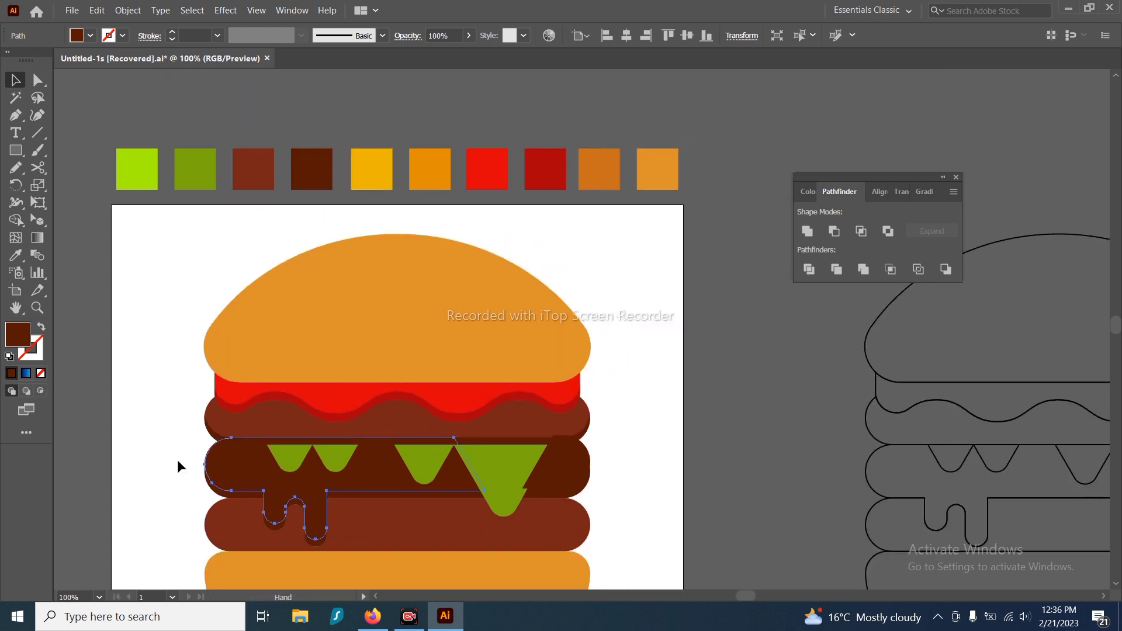
click(571, 484)
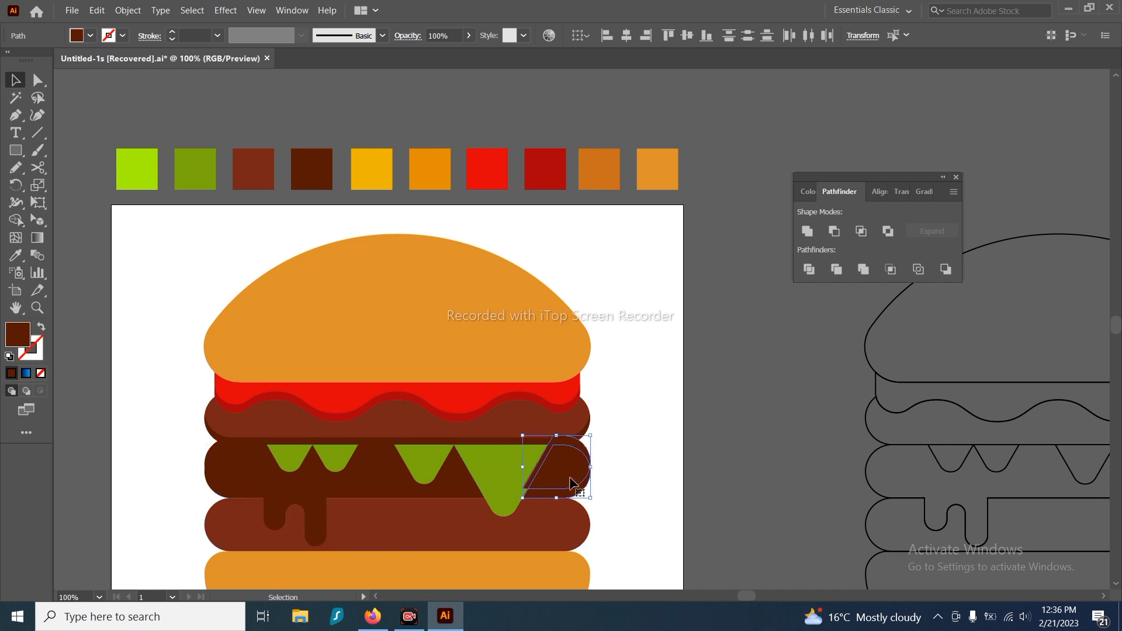
click(821, 236)
click(320, 476)
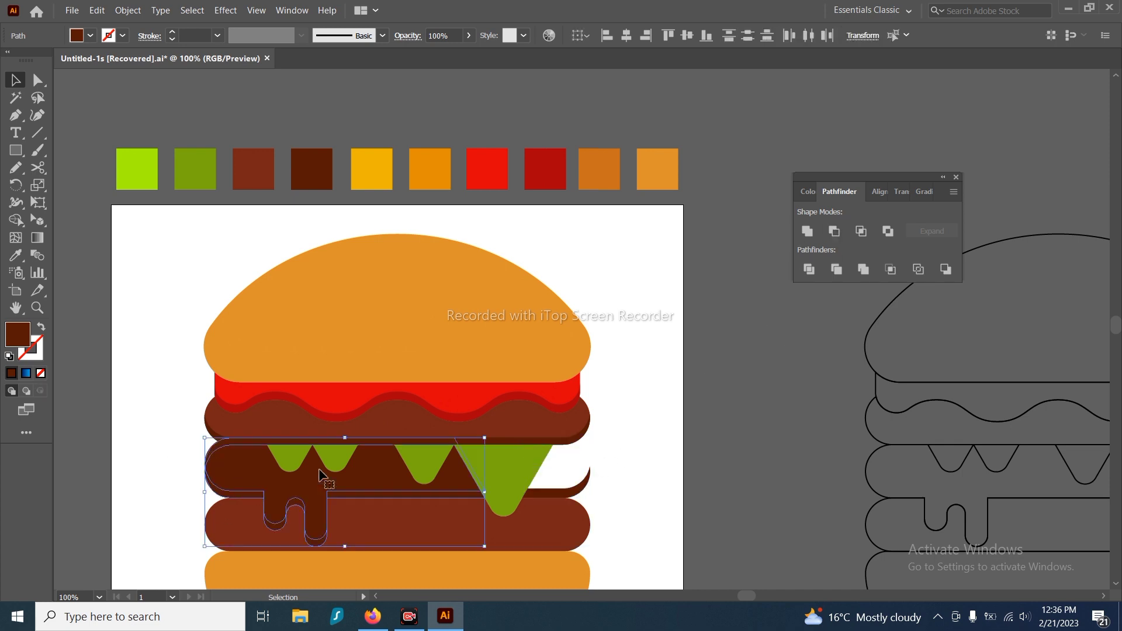
click(833, 232)
click(570, 498)
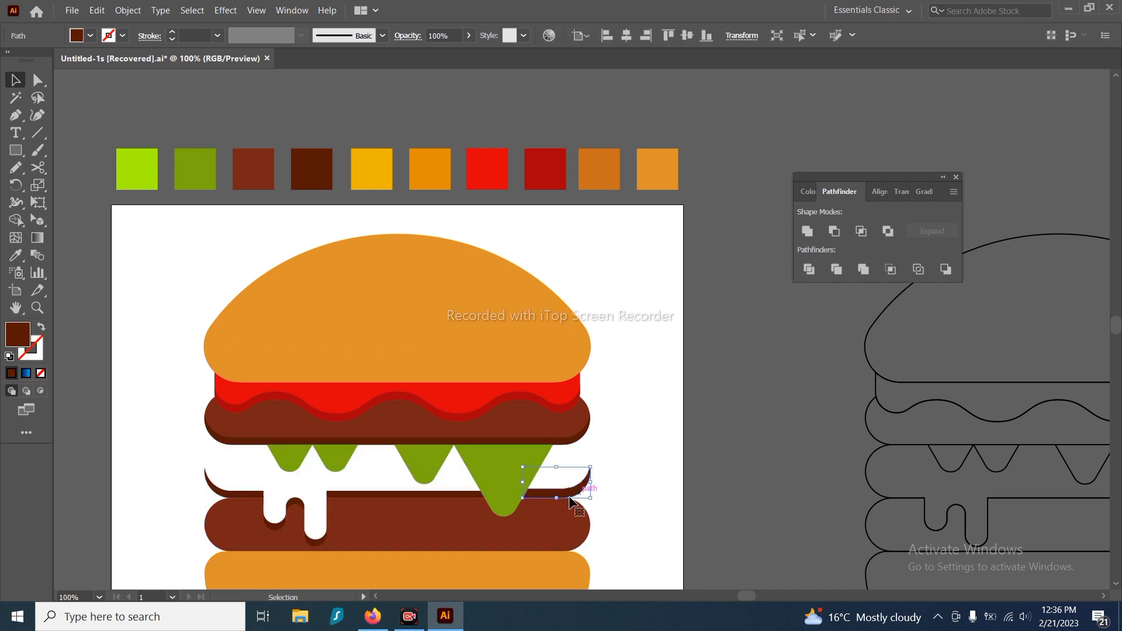
Paste the copied dripping layer pieces back in place and send them behind their strips and the green triangles
scroll(609, 473, up, 1)
drag(634, 461, 711, 427)
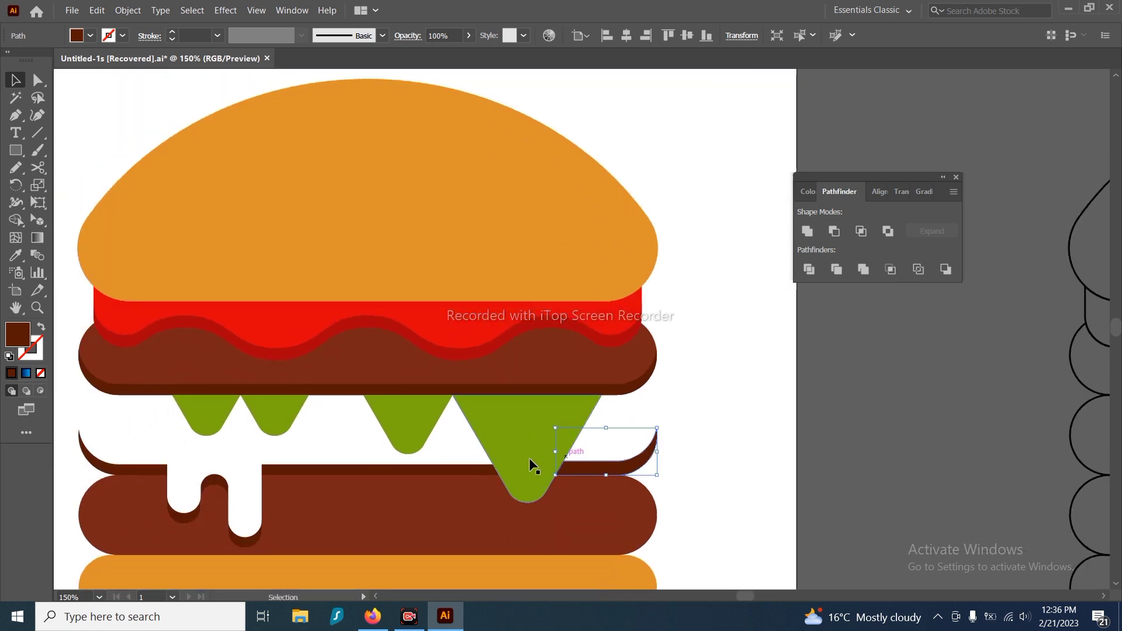
ctrl+click(714, 420)
key(ctrl+z)
key(ctrl+z)
key(ctrl+z)
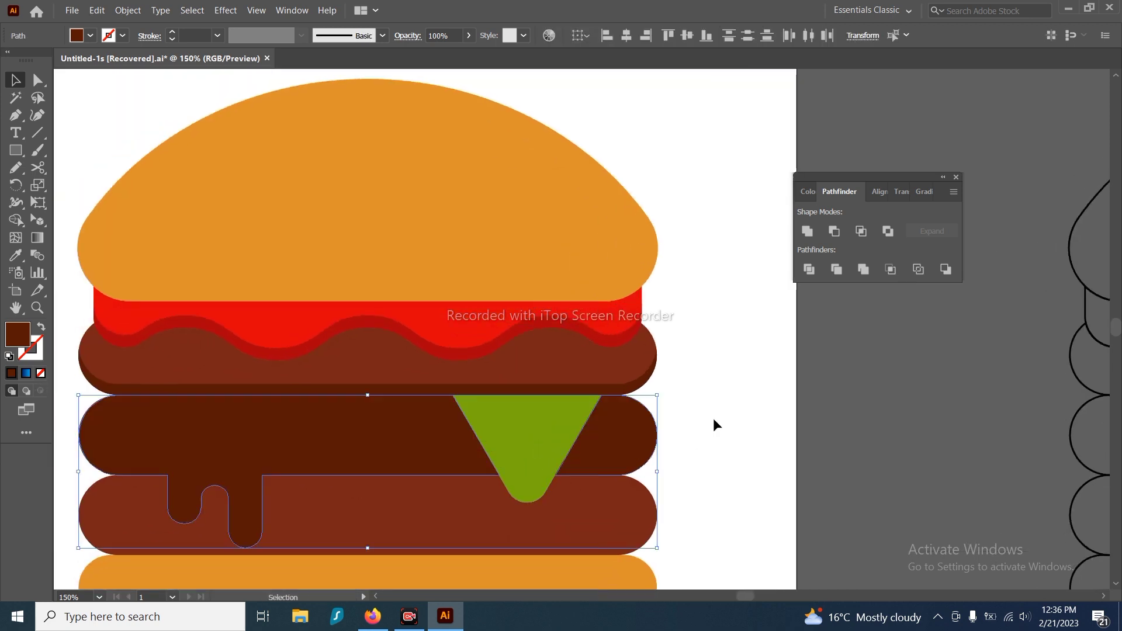
Fill both pasted dripping layer pieces with the reddish-brown of the patty above using the Eyedropper
click(605, 423)
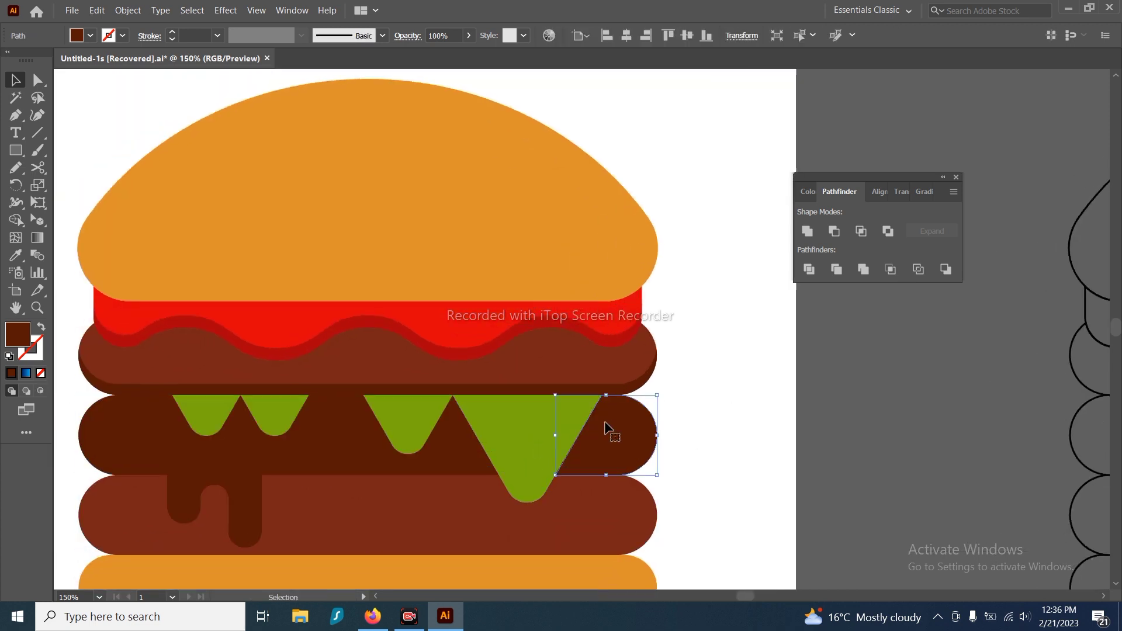
key(Delete)
click(459, 449)
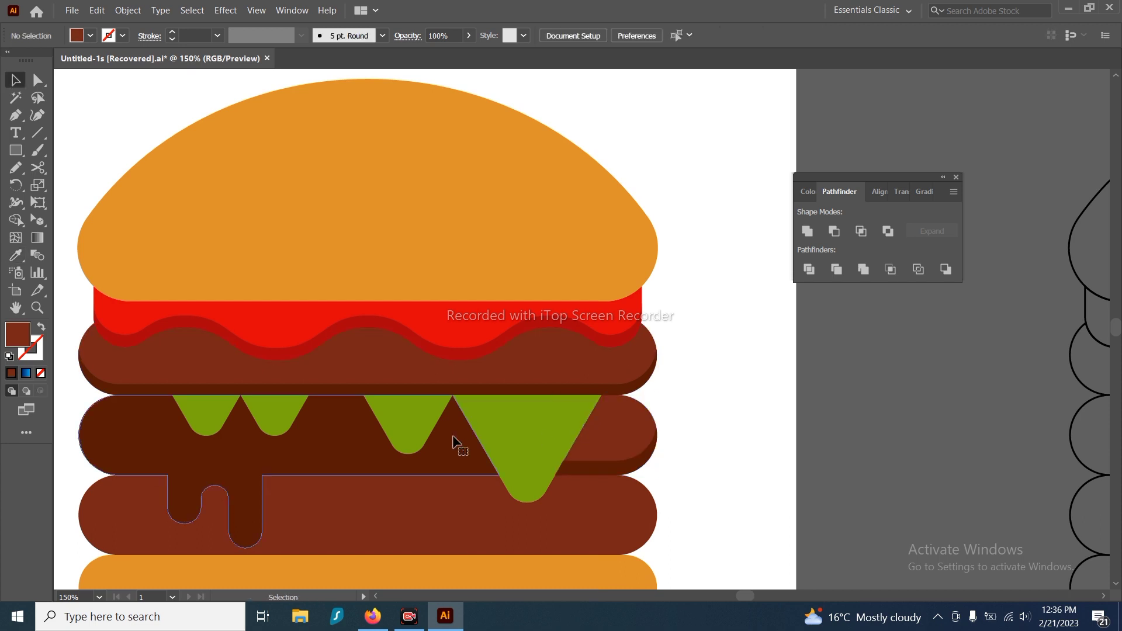
key(i)
click(512, 367)
key(v)
click(716, 436)
scroll(707, 430, down, 2)
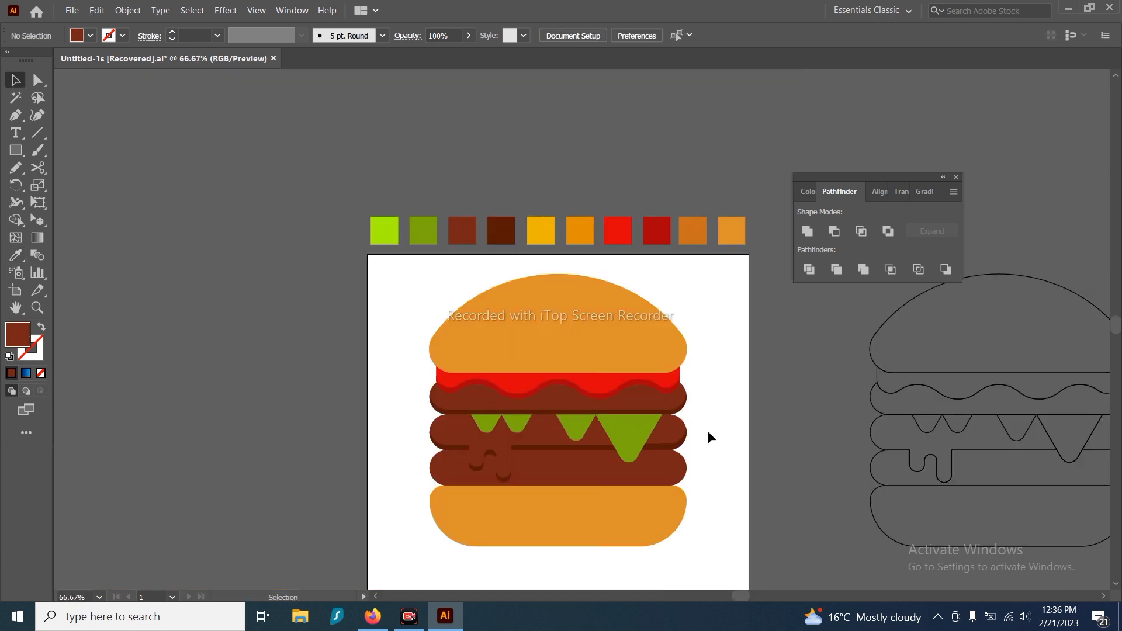
Duplicate the lower reddish-brown patty slightly above its original and select both shapes
scroll(609, 464, up, 1)
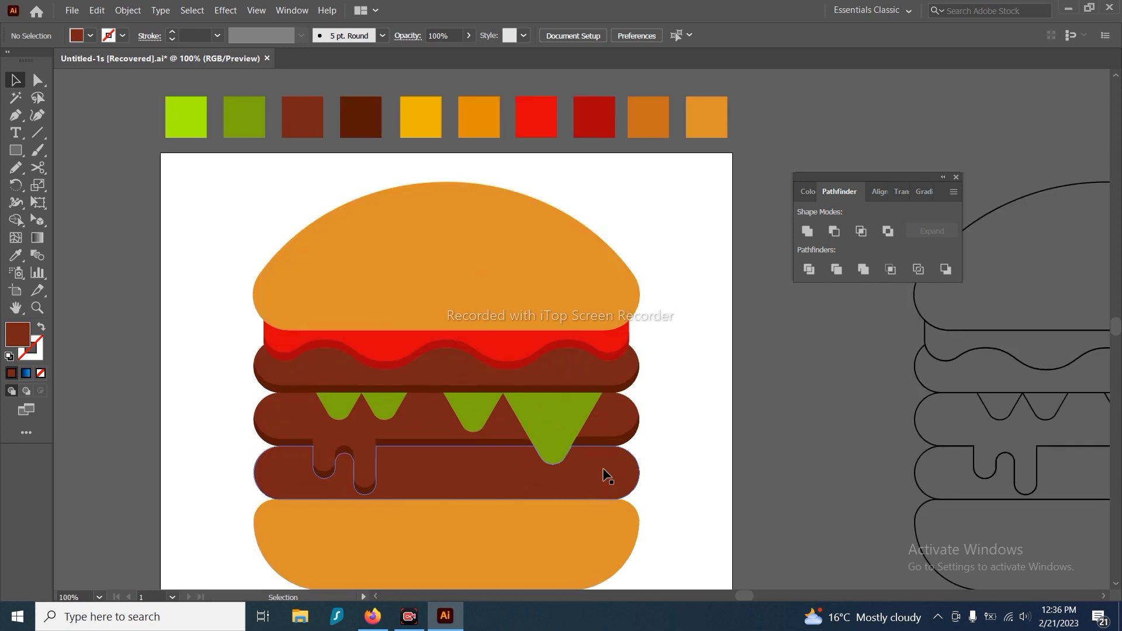
scroll(616, 420, up, 2)
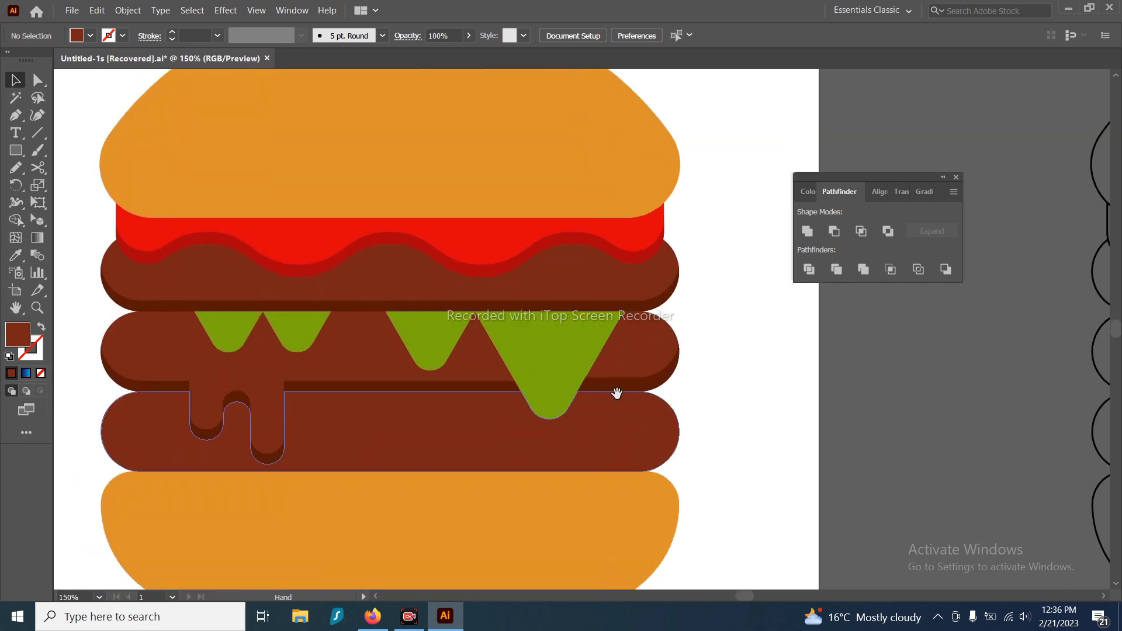
drag(644, 377, 622, 375)
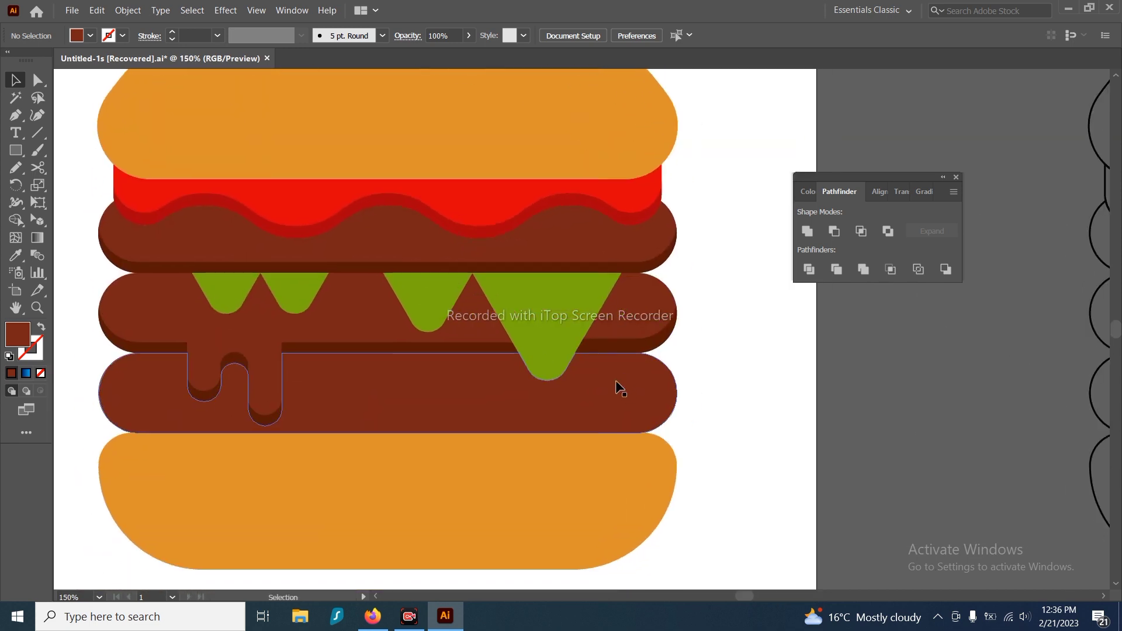
click(609, 384)
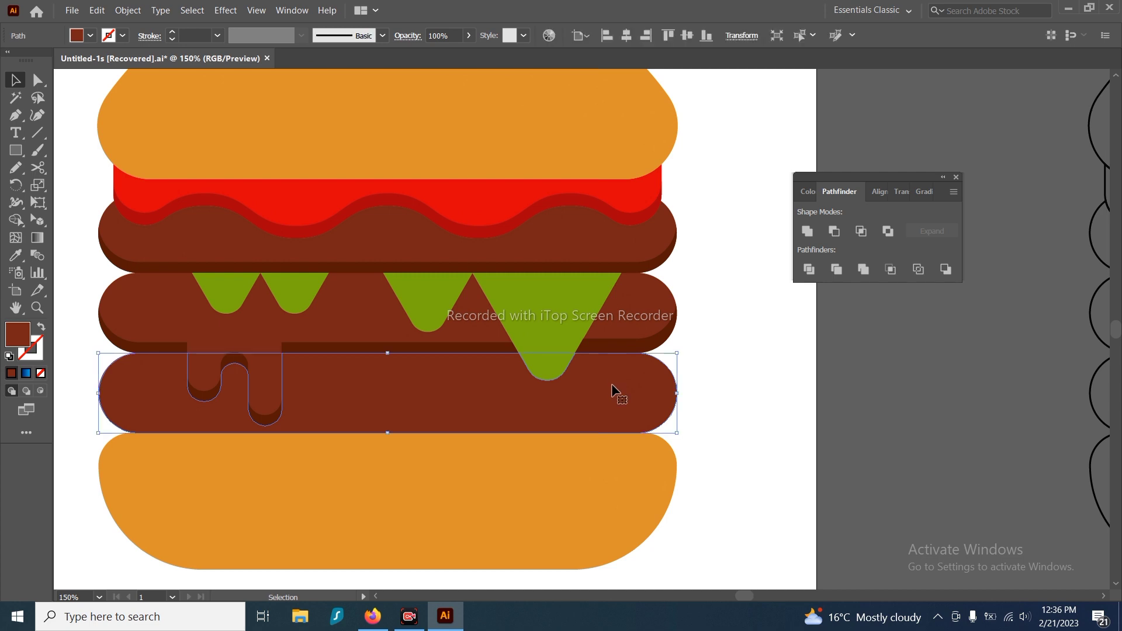
drag(611, 383, 602, 407)
key(i)
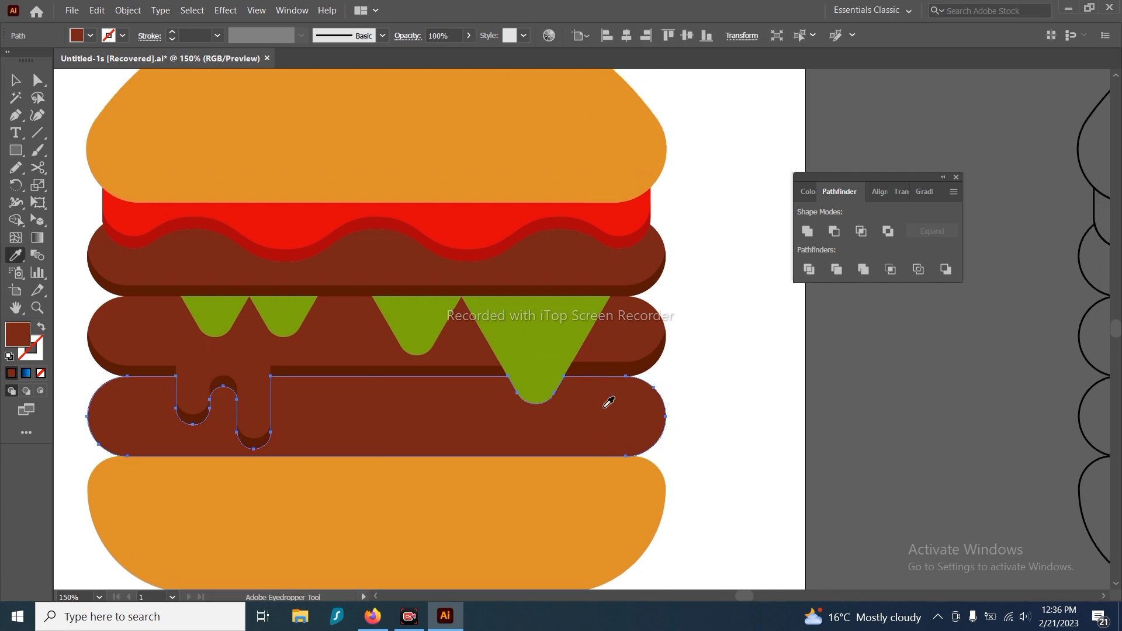
key(v)
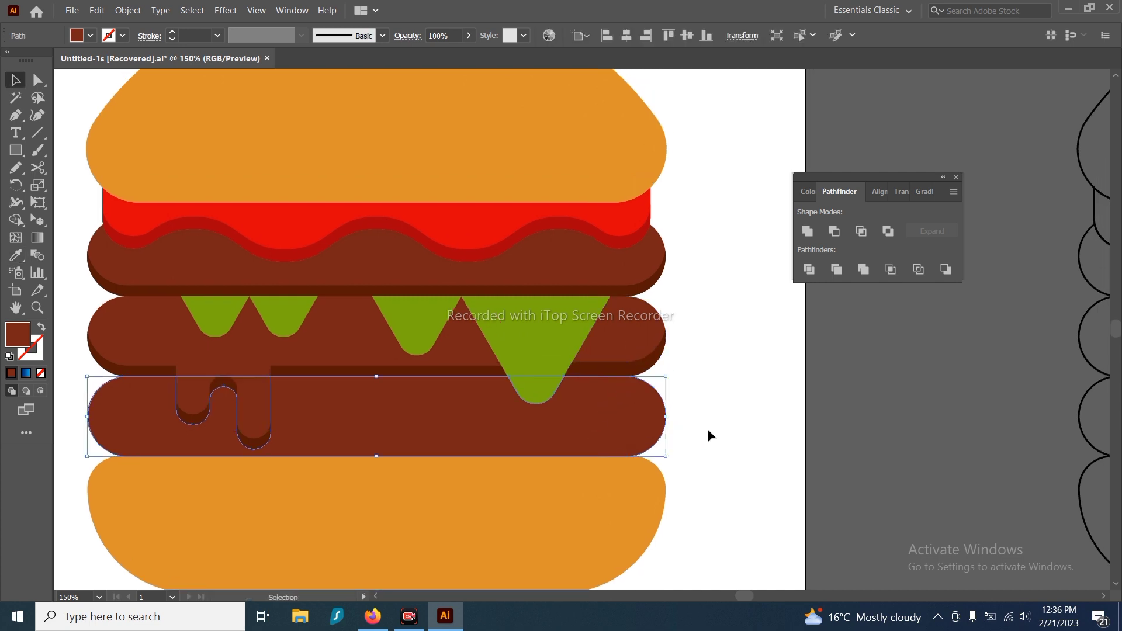
click(708, 431)
click(614, 427)
drag(616, 419, 613, 408)
drag(654, 445, 653, 456)
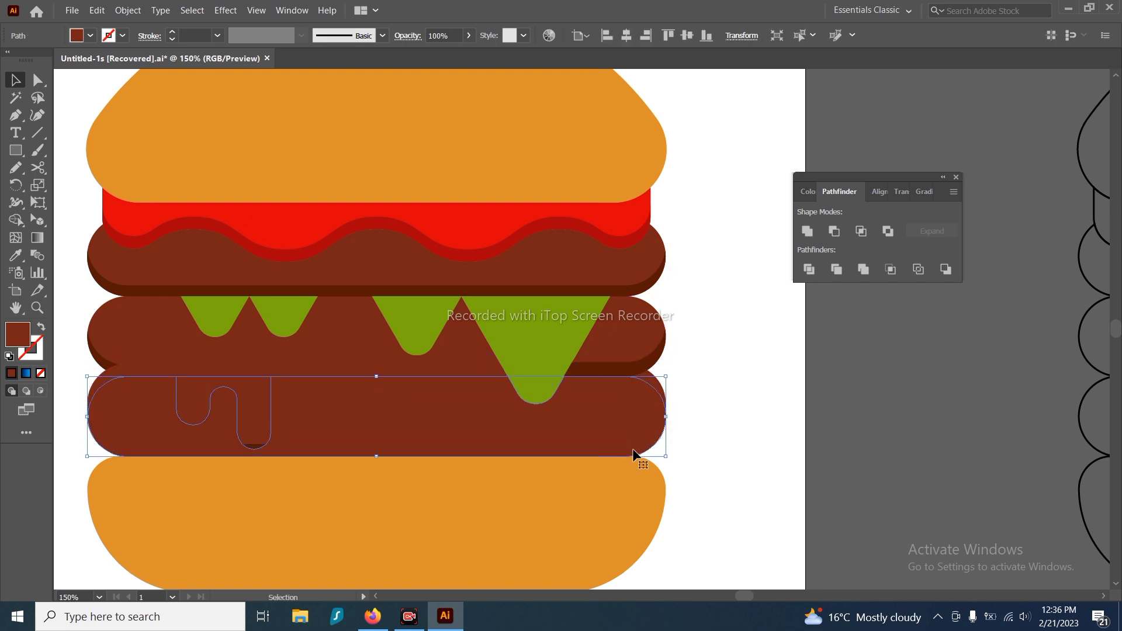
Subtract the raised duplicate from the lower patty with Minus Front, leaving a thin strip along its lower edge
click(833, 232)
right_click(728, 389)
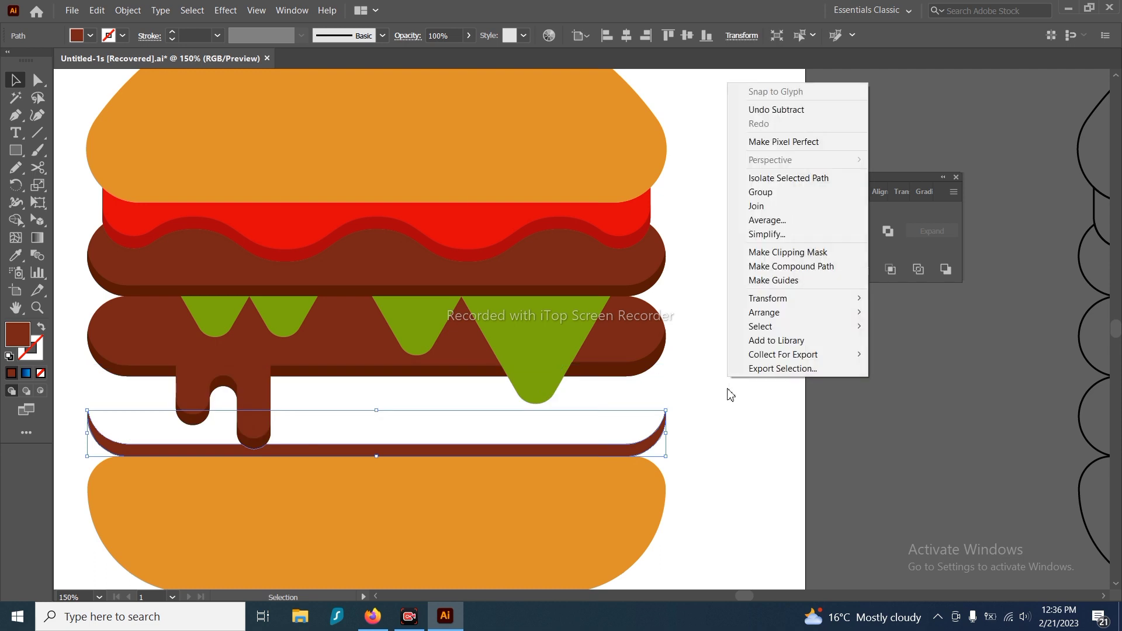
click(679, 411)
Fill the lower patty's thin strip with the dark brown of the dripping layer's strip using the Eyedropper
drag(640, 437, 640, 439)
key(i)
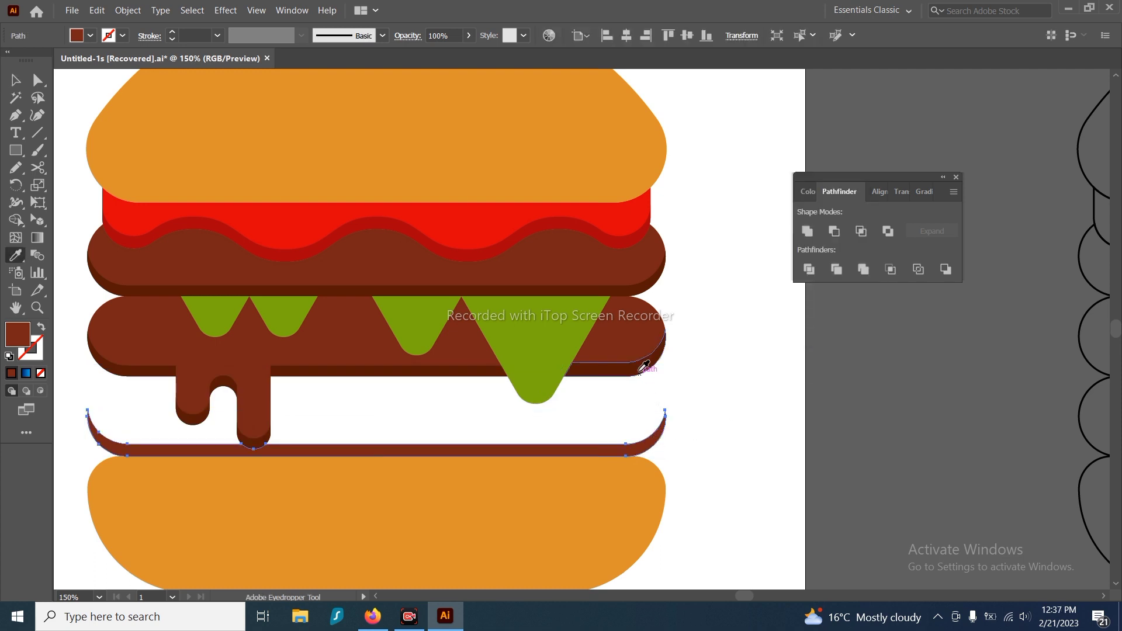
click(642, 370)
key(v)
click(714, 432)
Paste the copied lower patty back in place and send it behind its dark strip
key(ctrl+z)
key(ctrl+z)
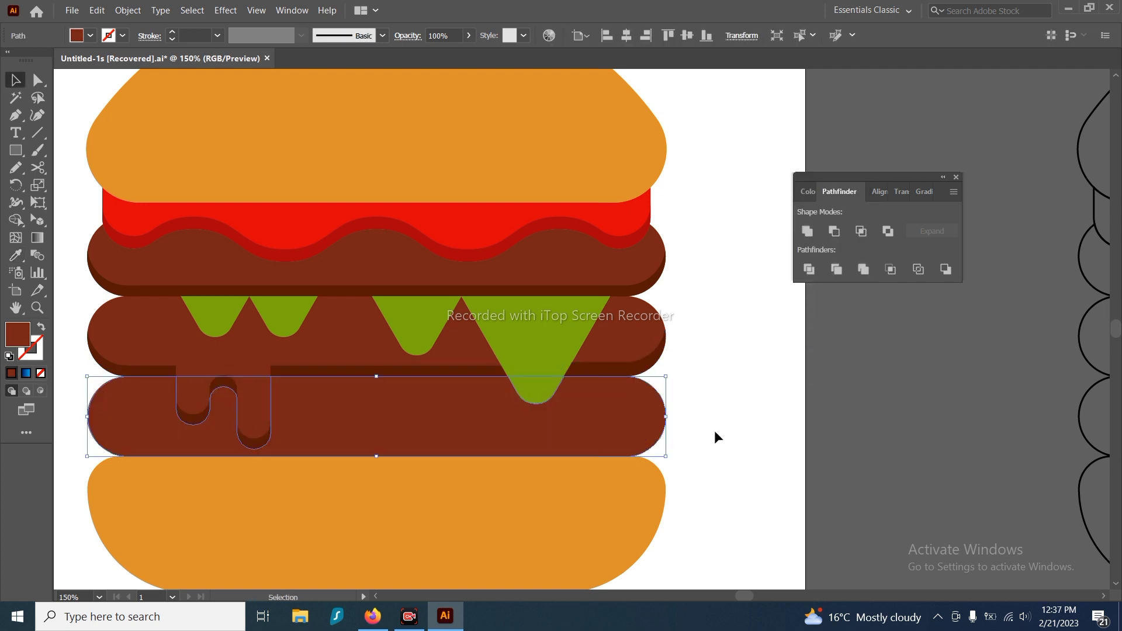
click(802, 462)
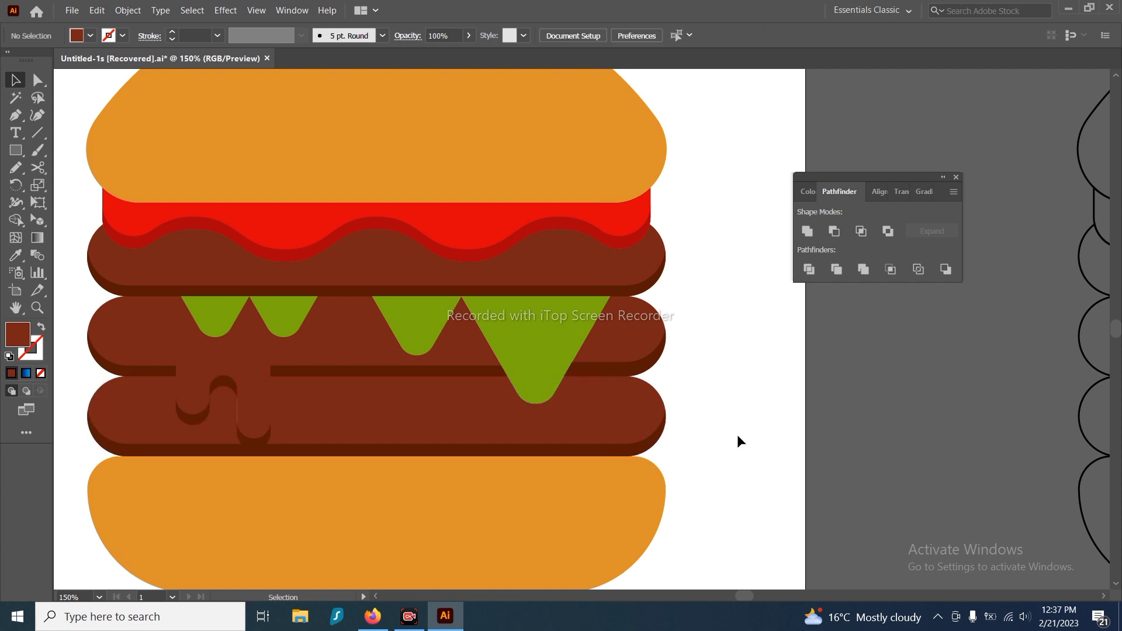
scroll(712, 416, down, 1)
scroll(705, 414, up, 1)
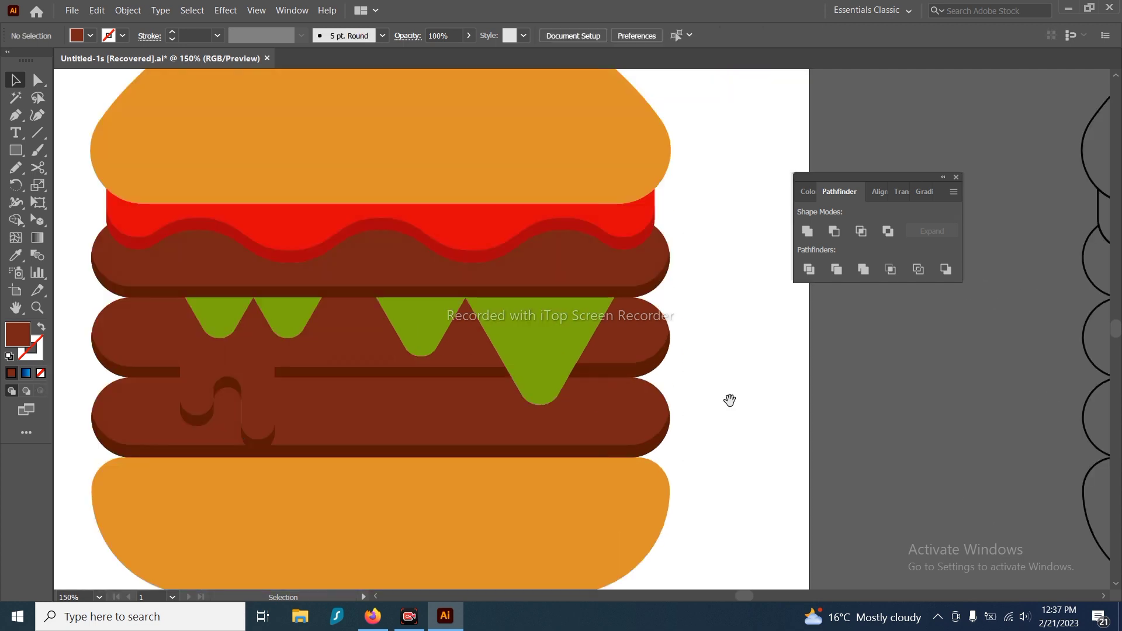
Fill both main pieces of the dripping layer with the bright red of the top sauce using the Eyedropper
drag(730, 401, 735, 425)
click(640, 359)
drag(638, 359, 691, 392)
shift+click(530, 408)
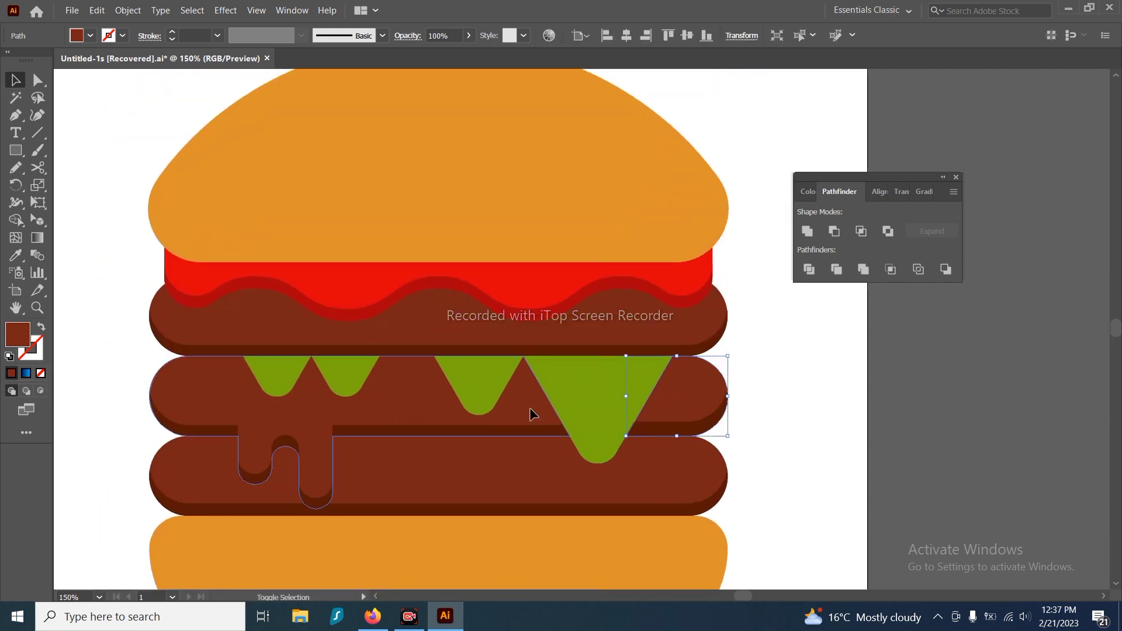
shift+click(531, 409)
key(i)
click(567, 271)
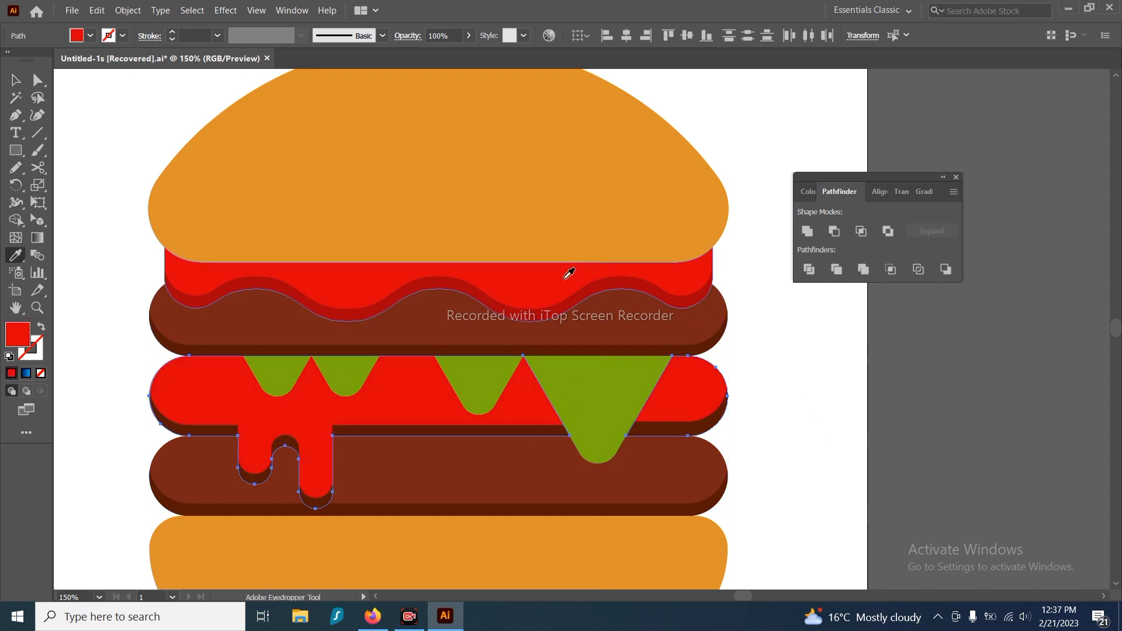
key(v)
click(792, 439)
Fill the dripping layer's dark brown strips with the dark red of the sauce's shadow strip using the Eyedropper
click(696, 437)
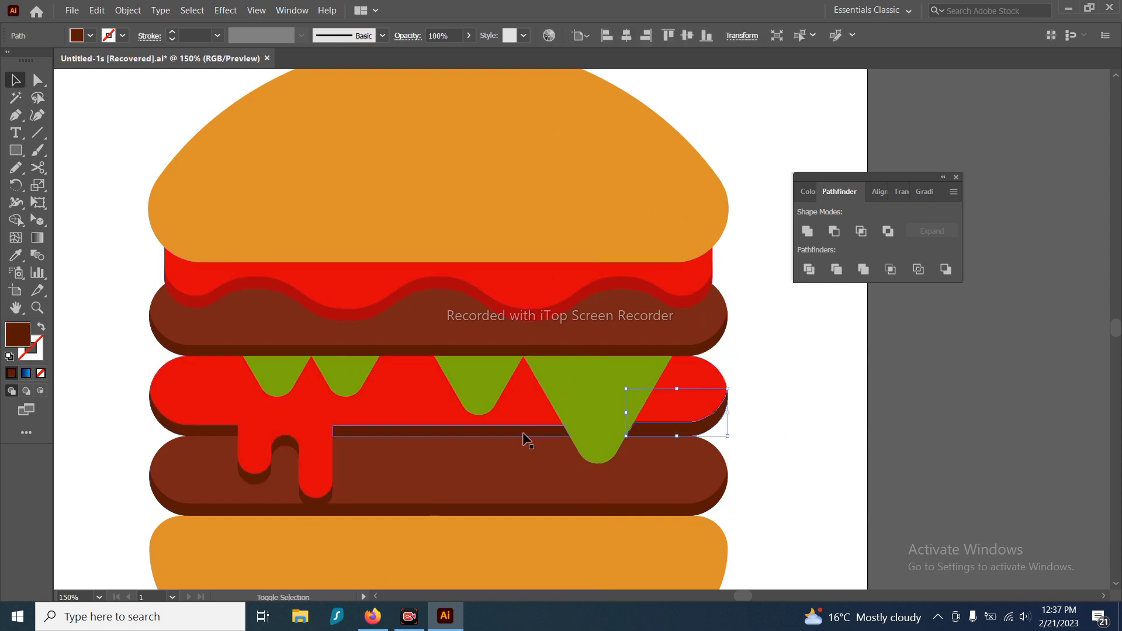
shift+click(228, 435)
key(i)
click(577, 295)
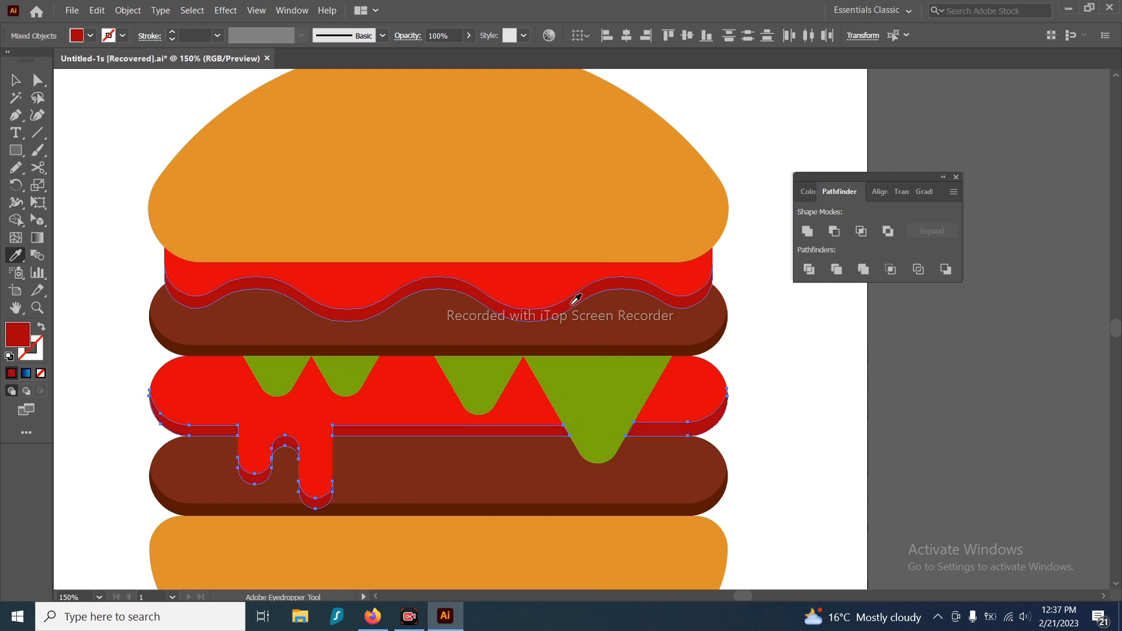
key(v)
click(772, 465)
Duplicate the wavy red sauce and its dark red strip down onto the upper edge of the bottom bun
scroll(714, 438, down, 2)
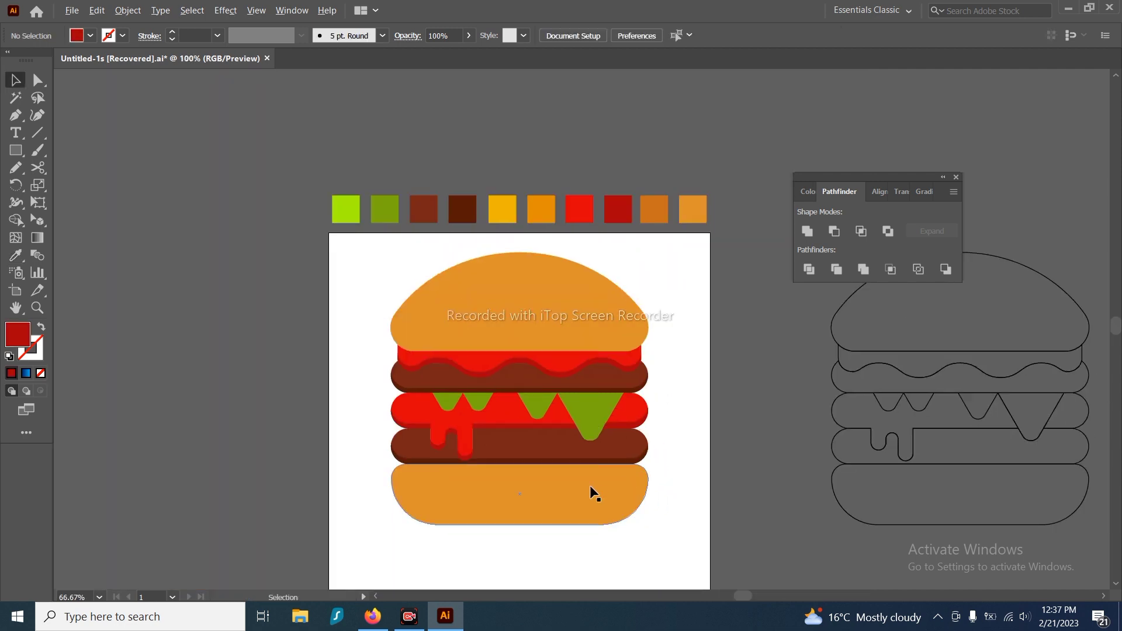
scroll(590, 485, up, 1)
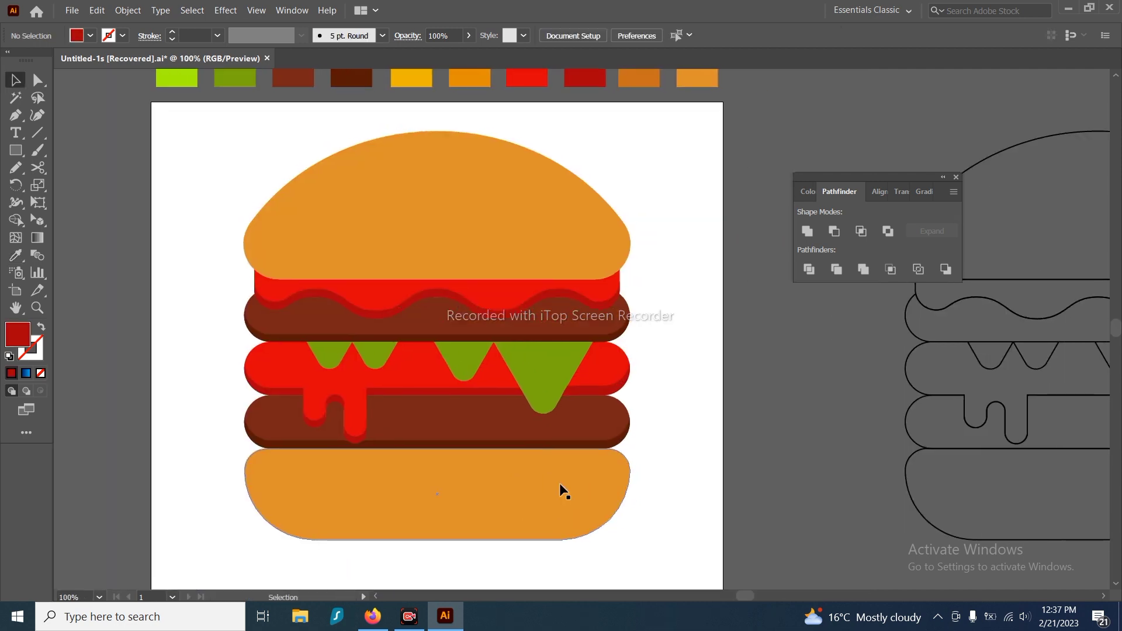
click(609, 287)
drag(597, 292, 584, 470)
key(ctrl+z)
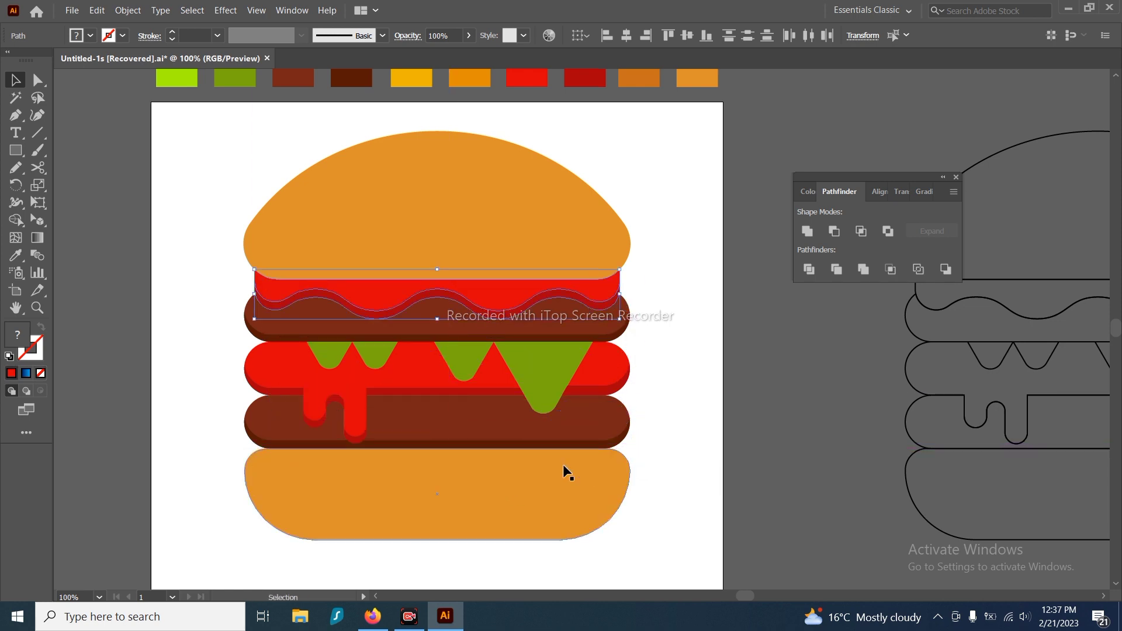
scroll(563, 464, up, 1)
drag(541, 225, 497, 467)
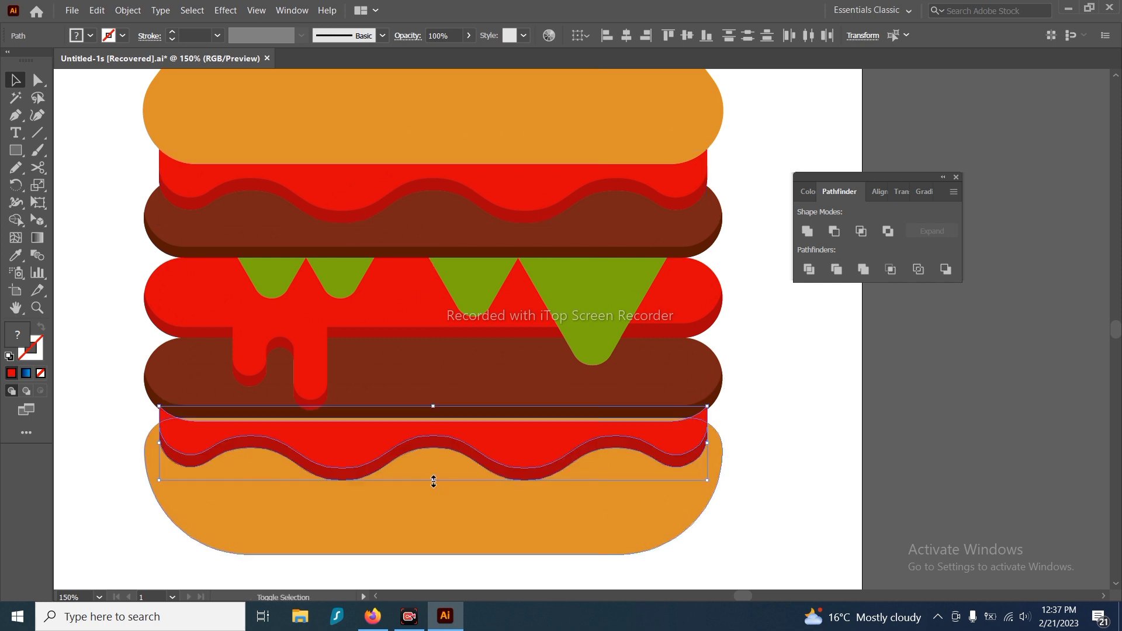
Widen the duplicated sauce slightly beyond the bottom bun's sides and align its straight upper edge with the bun's upper edge in Outline view
drag(432, 480, 436, 487)
key(ctrl+equal)
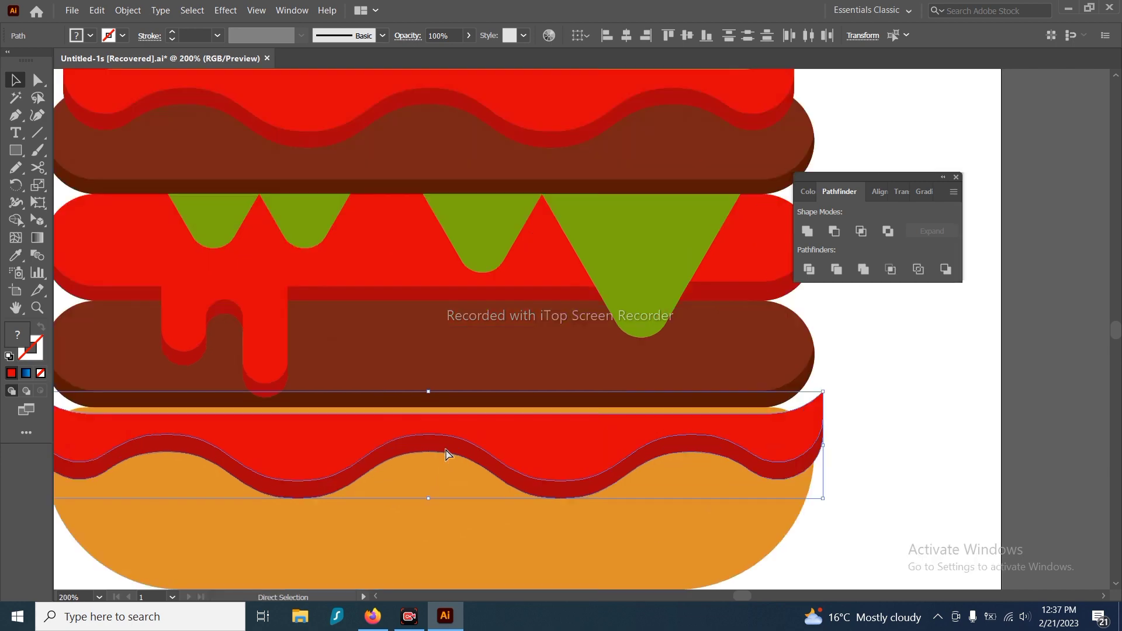
key(ctrl+y)
drag(759, 479, 758, 468)
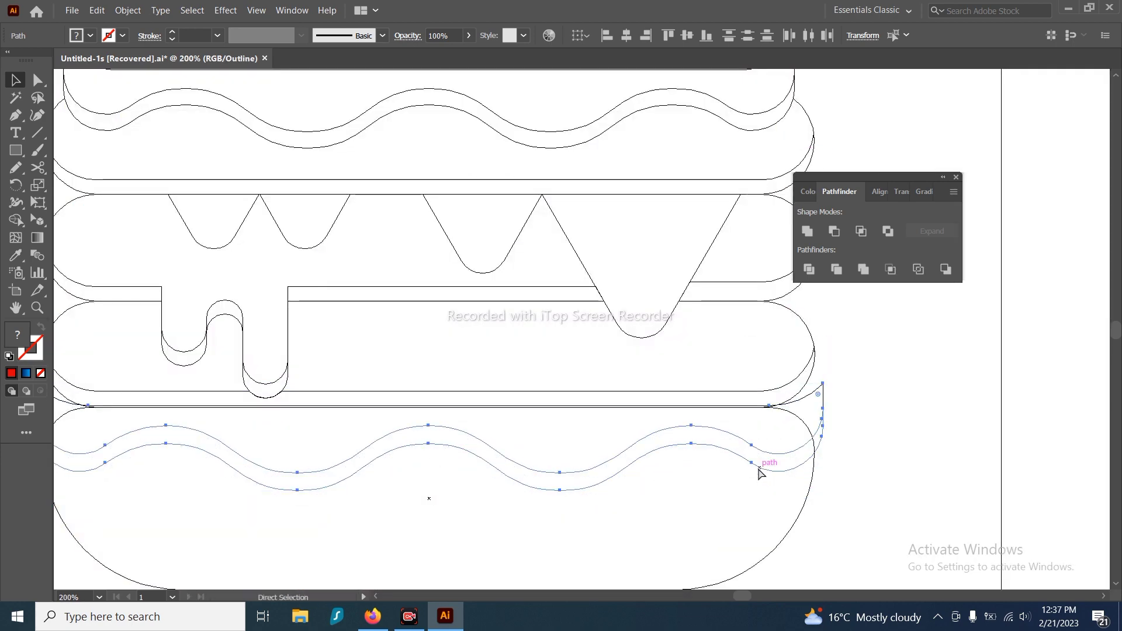
key(ctrl+y)
key(ctrl+minus)
key(ctrl+minus)
click(769, 512)
key(ctrl+equal)
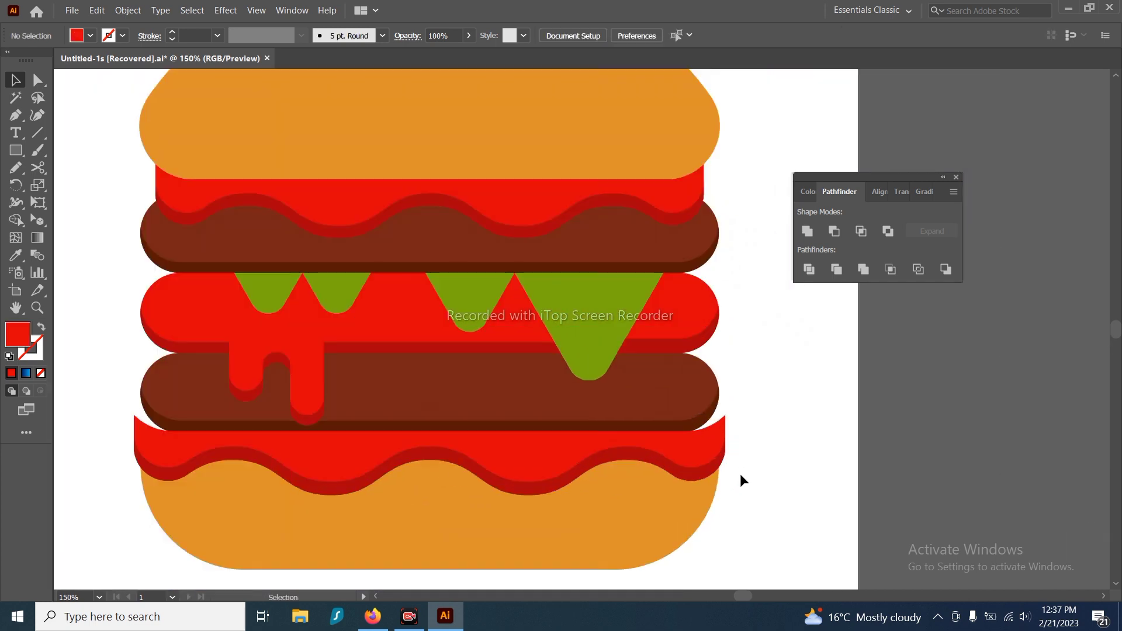
Trim the duplicated sauce's overhanging ends to the bottom bun's outline with the Shape Builder tool
key(ctrl+equal)
drag(734, 492, 800, 472)
click(640, 519)
drag(705, 486, 699, 492)
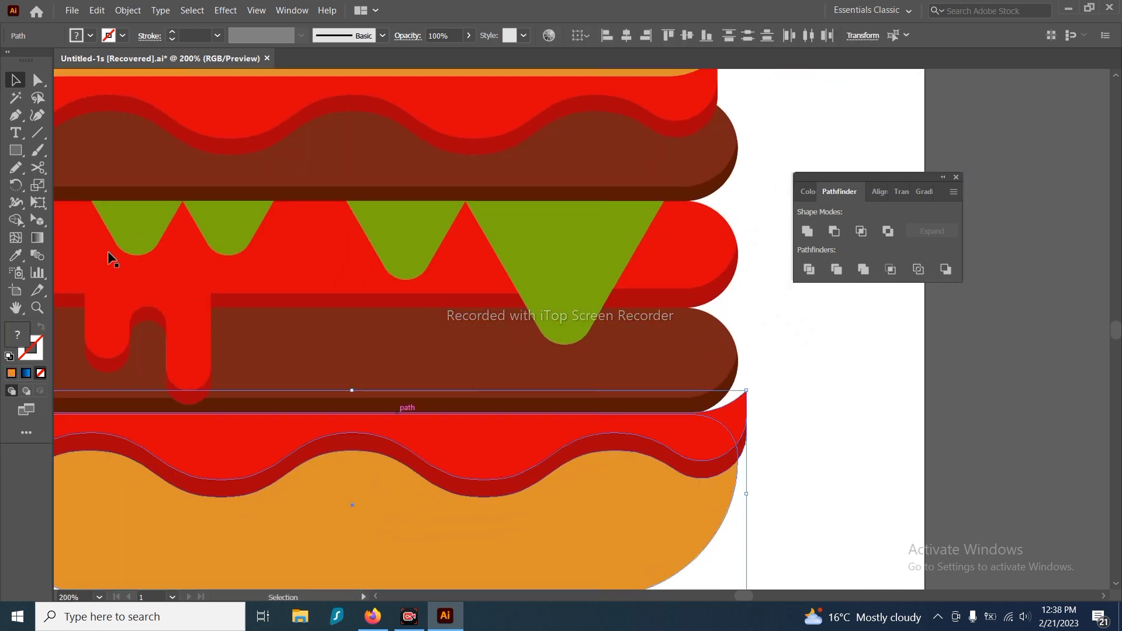
click(18, 222)
alt+click(741, 426)
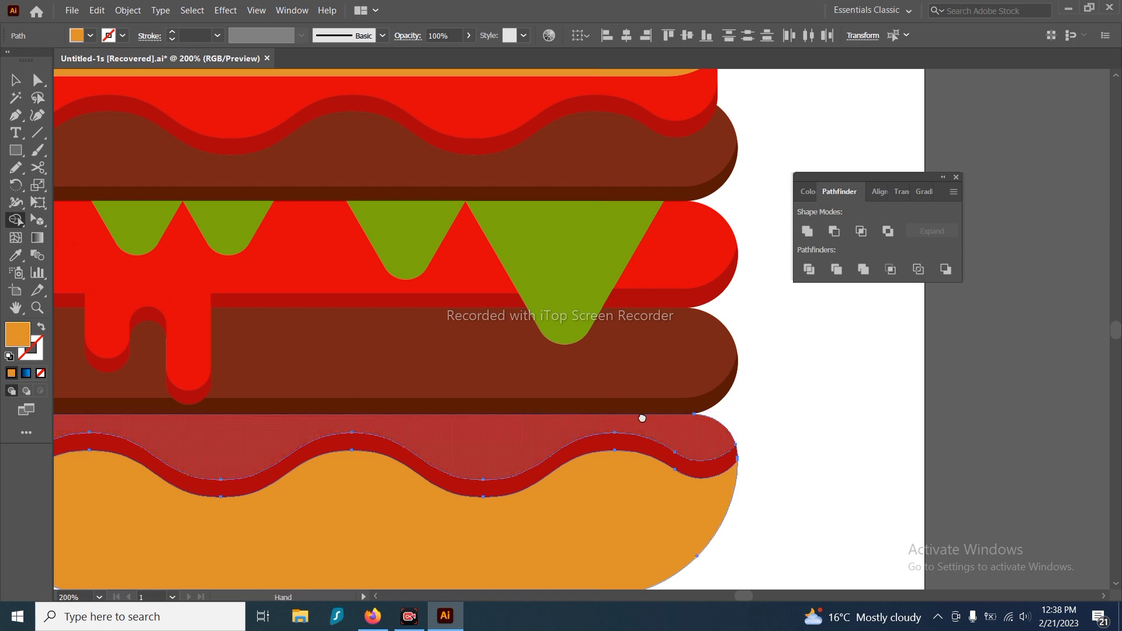
scroll(585, 412, left, 5)
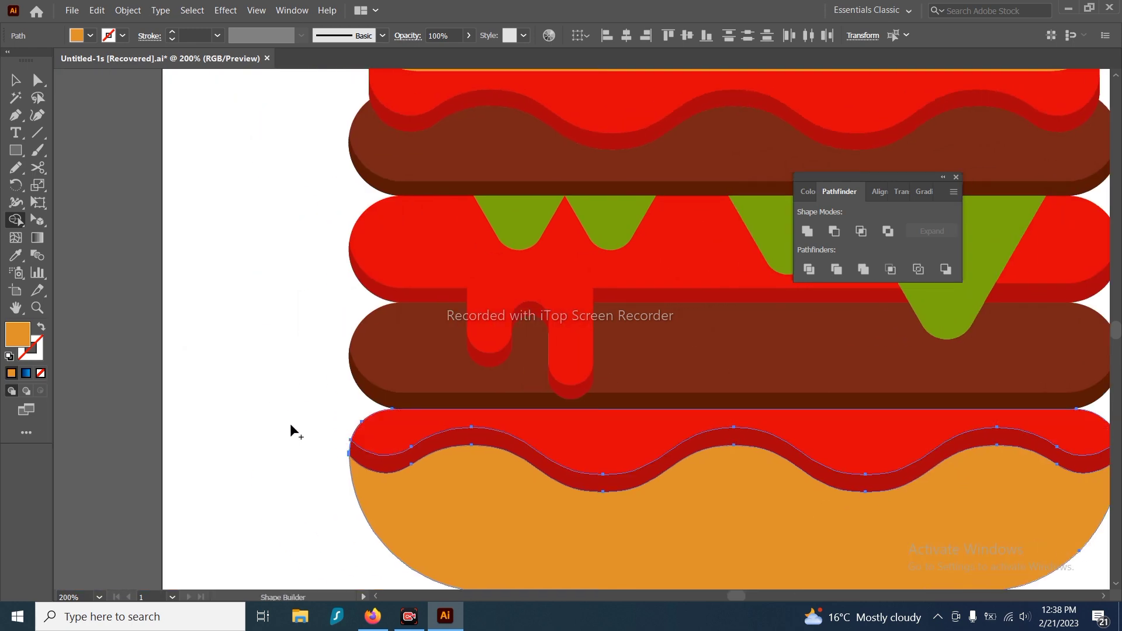
Copy the four green triangles on the dripping red layer
key(v)
click(279, 385)
scroll(281, 385, down, 1)
drag(281, 384, 146, 391)
scroll(183, 399, down, 1)
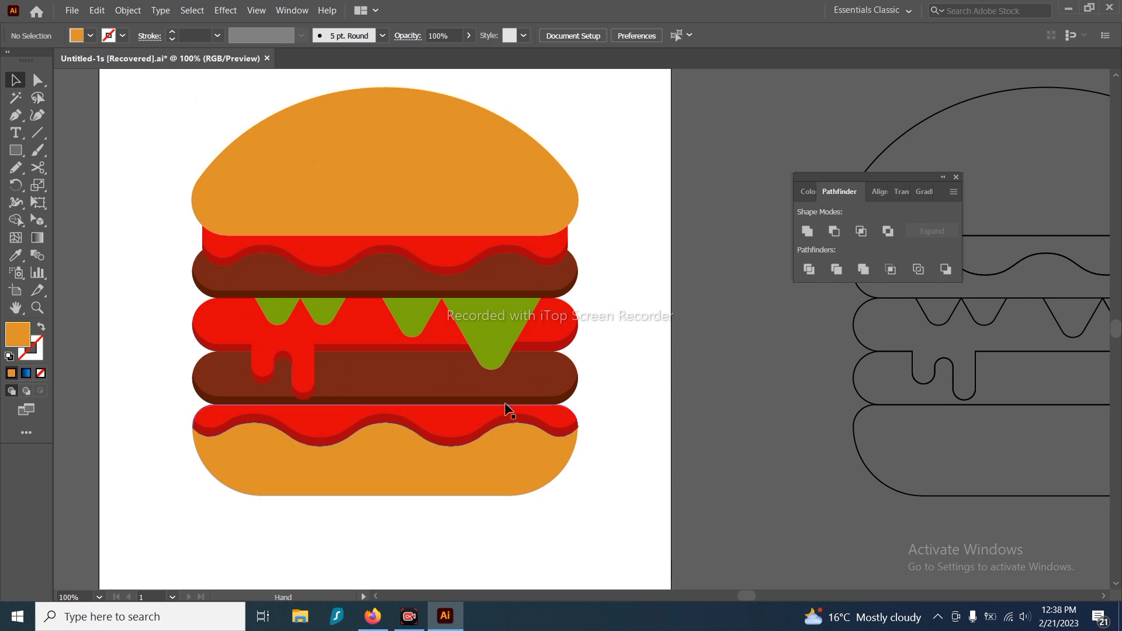
drag(537, 422, 532, 485)
scroll(440, 467, up, 1)
drag(453, 454, 433, 410)
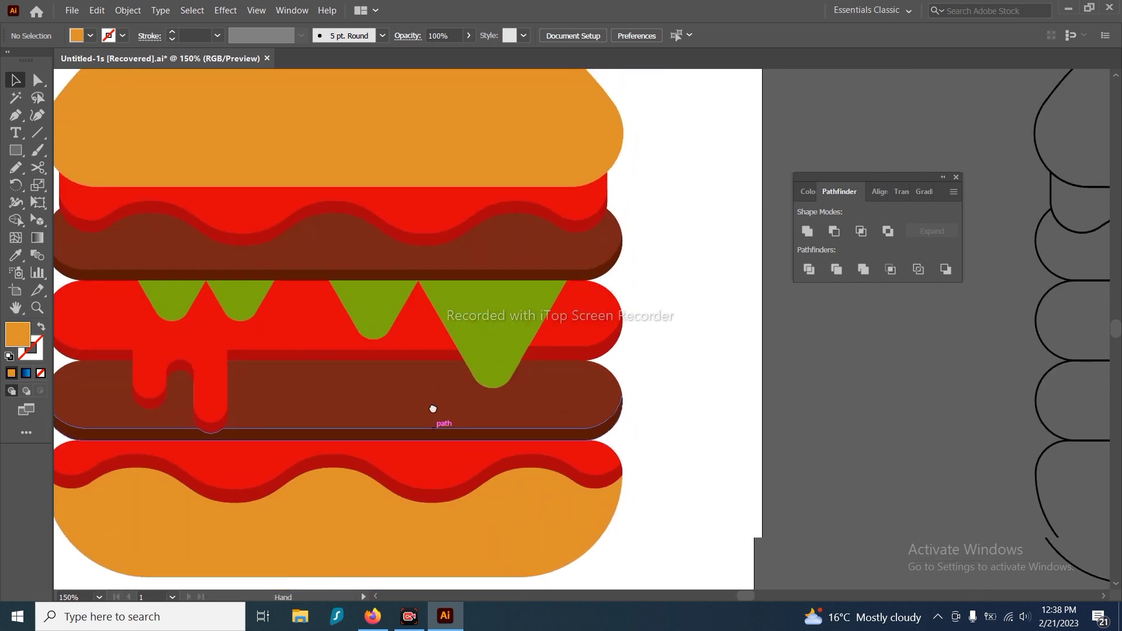
click(474, 310)
scroll(474, 323, up, 1)
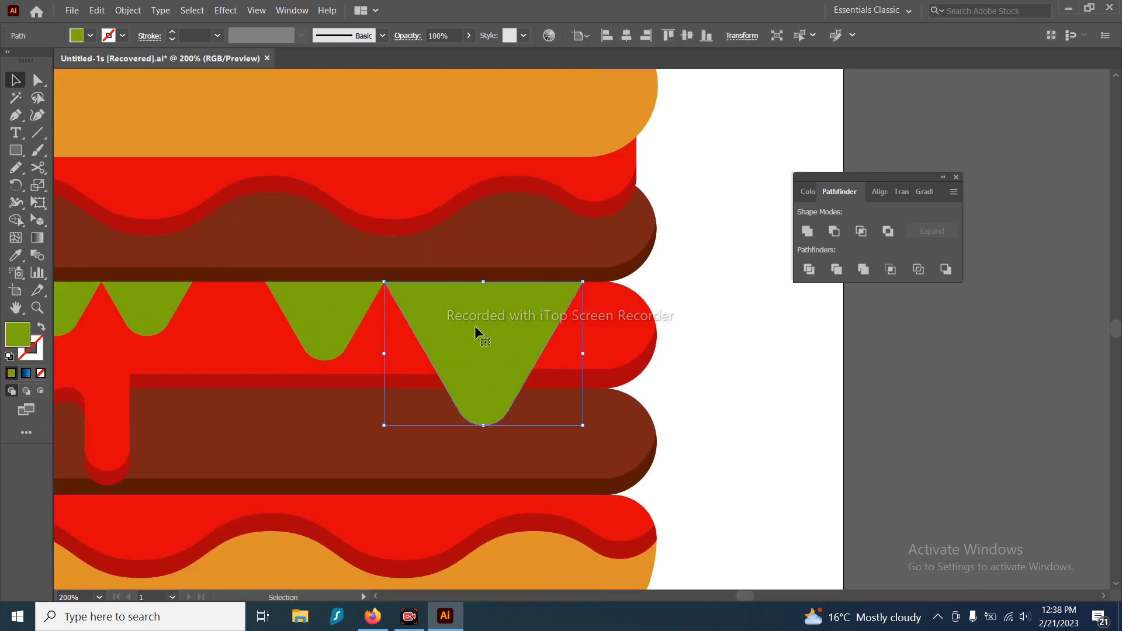
drag(474, 327, 571, 333)
click(440, 318)
click(258, 316)
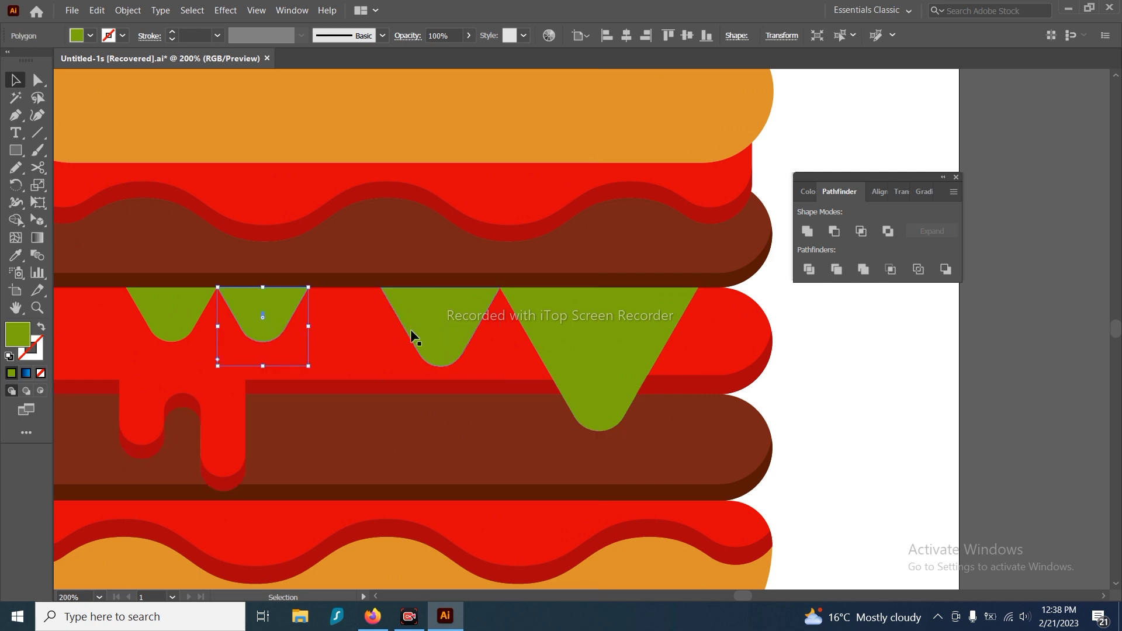
shift+click(569, 343)
shift+click(170, 313)
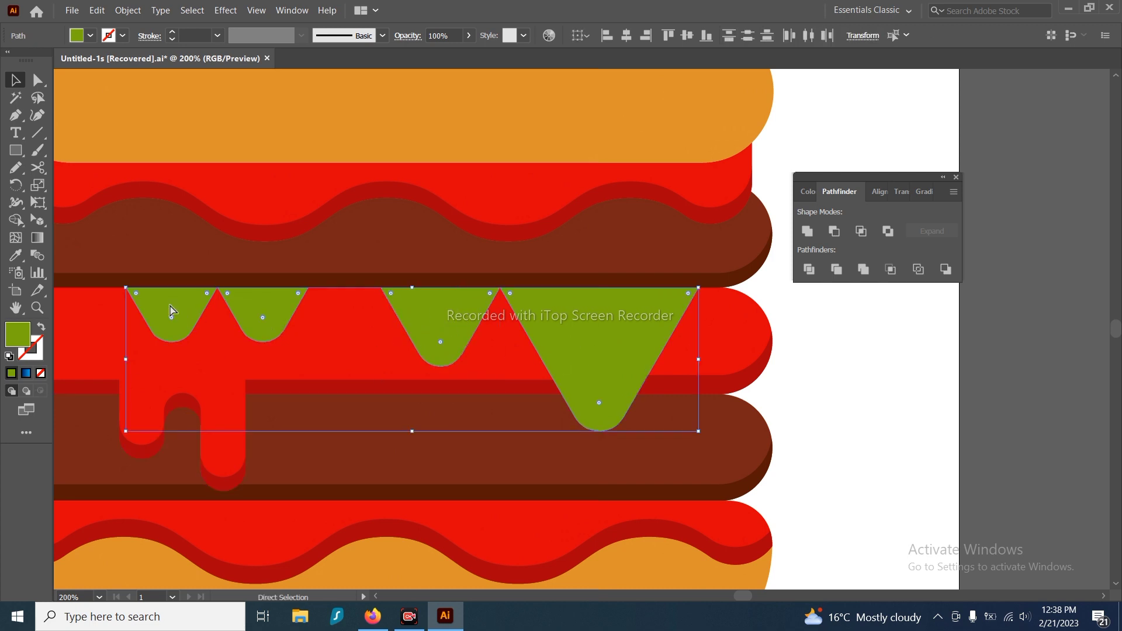
click(852, 373)
Duplicate each of the four green triangles slightly upward so every copy overlaps its original
drag(598, 328, 598, 308)
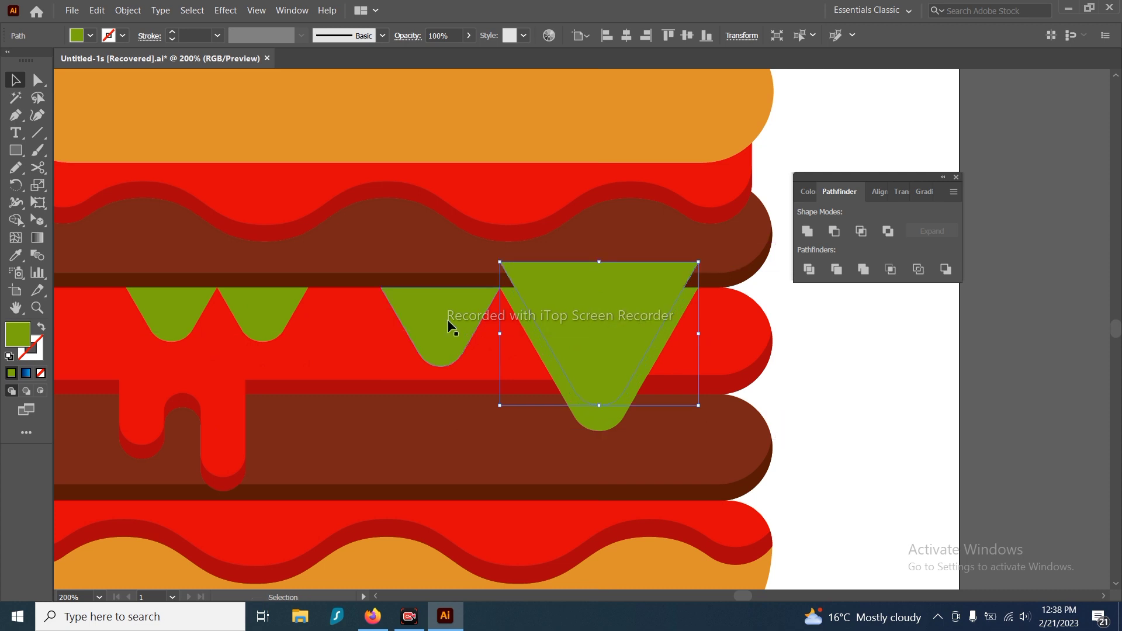
drag(447, 319, 448, 298)
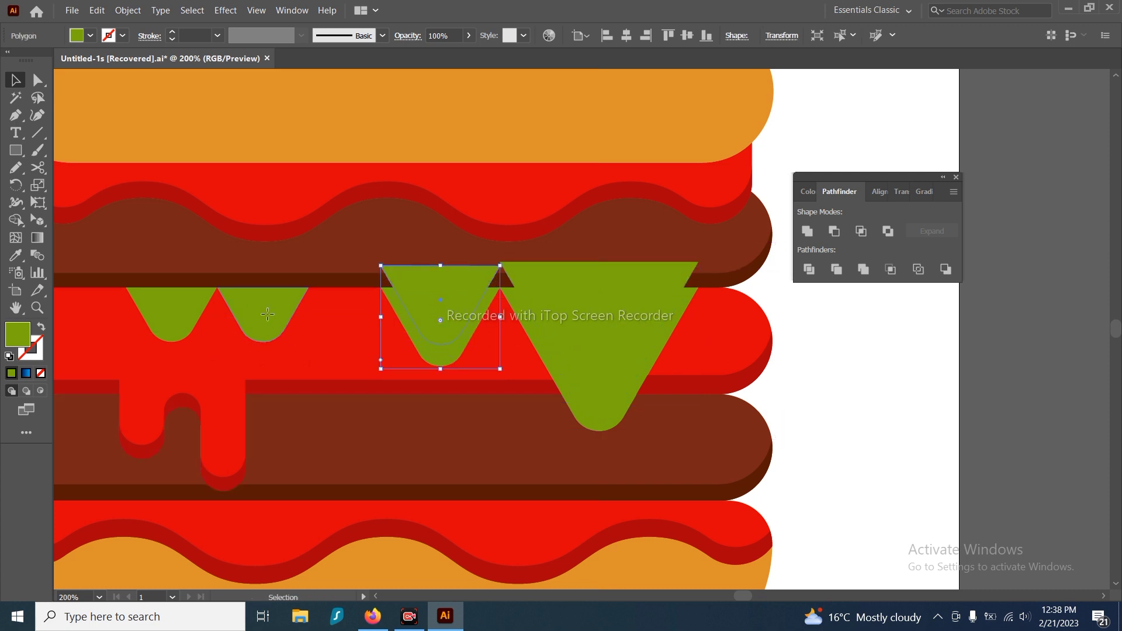
drag(268, 314, 268, 299)
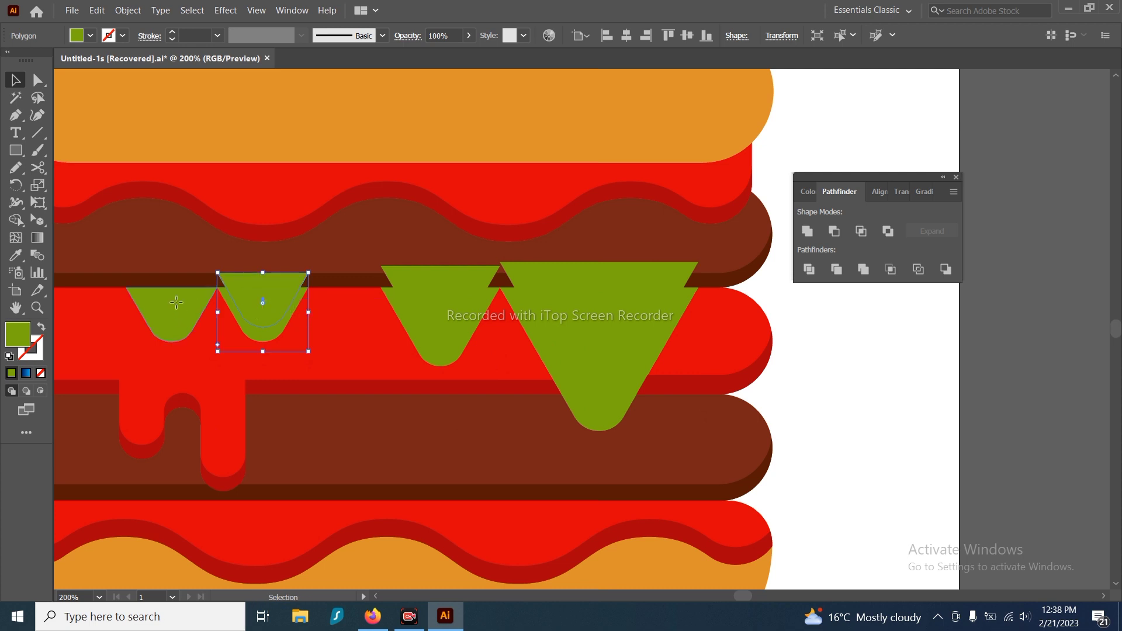
click(176, 302)
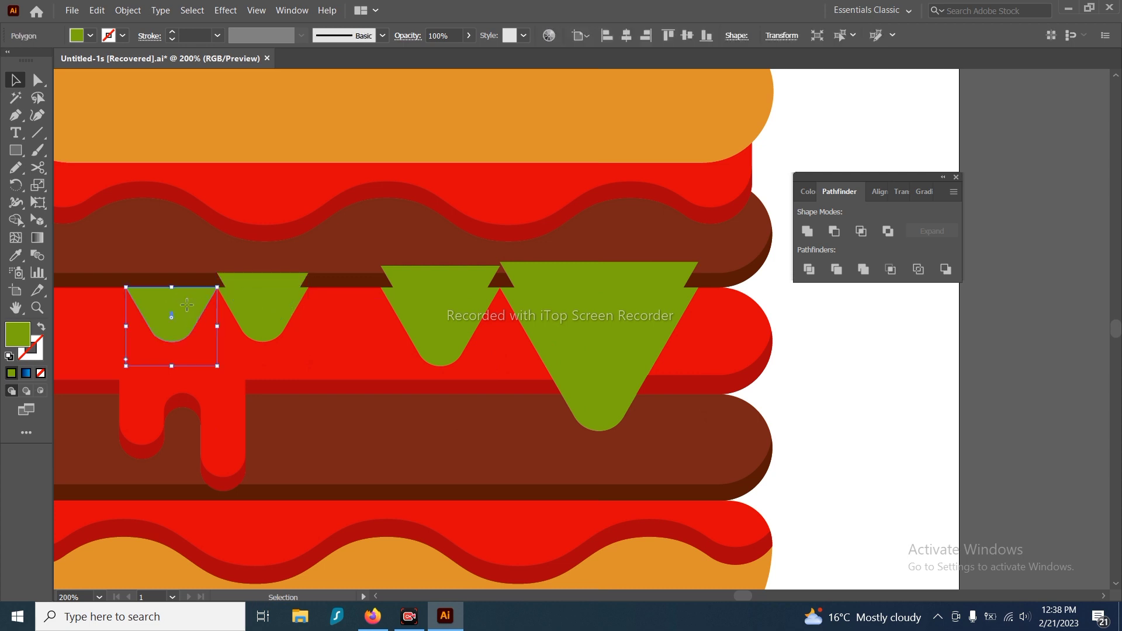
drag(187, 305, 187, 289)
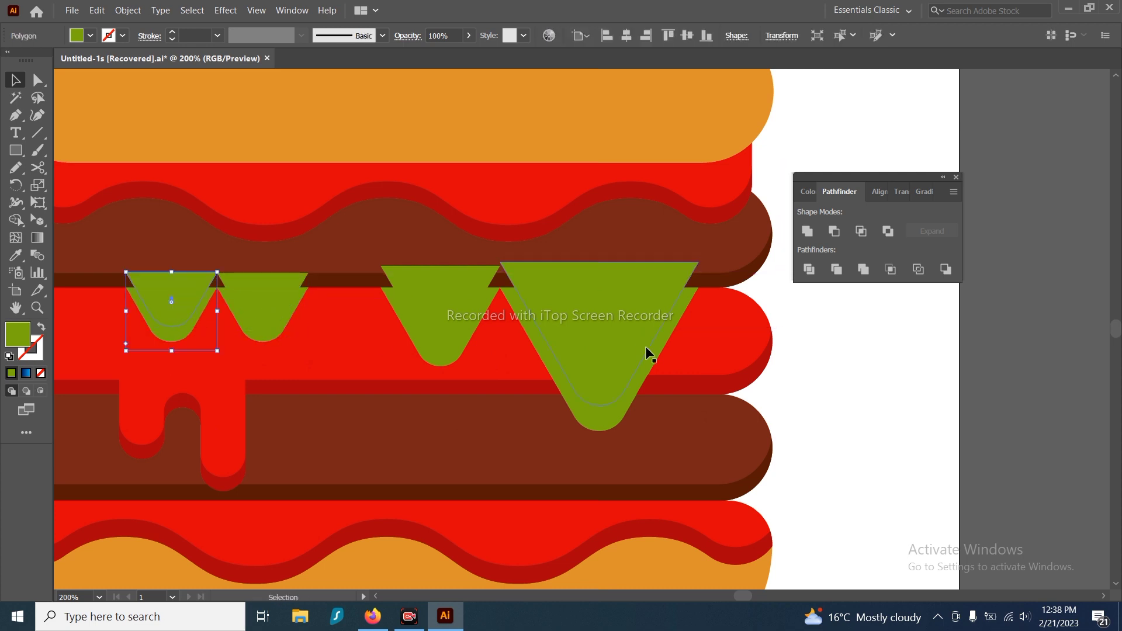
Subtract the raised copies from the two larger green triangles with Pathfinder Minus Front, leaving V-shaped shadow strips
click(613, 427)
shift+click(618, 286)
click(834, 231)
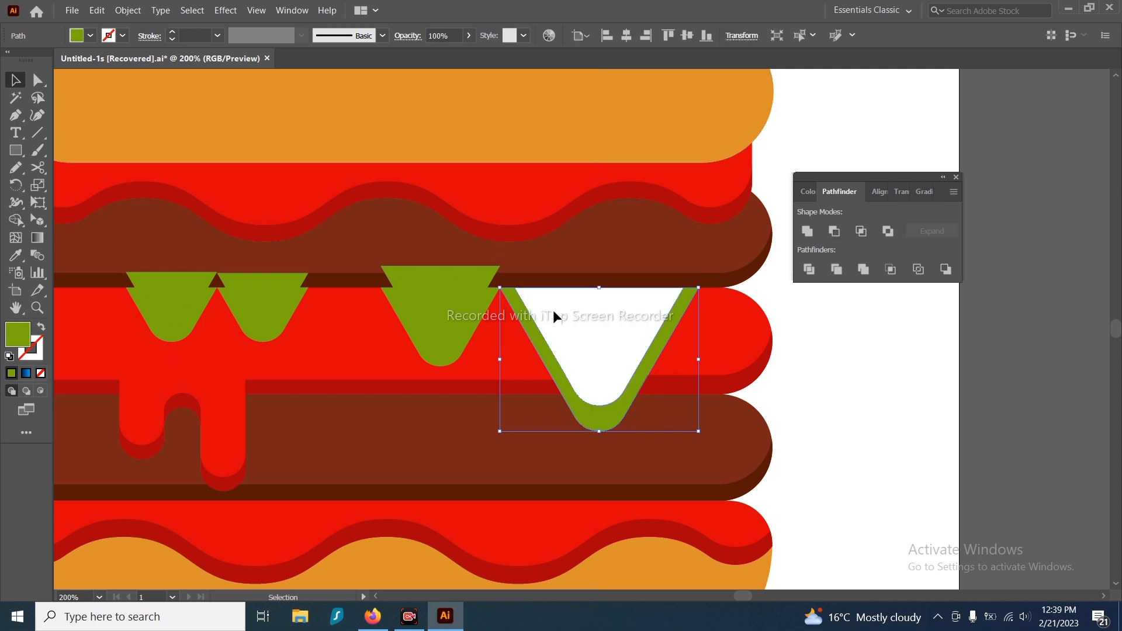
click(447, 307)
shift+click(447, 356)
click(834, 230)
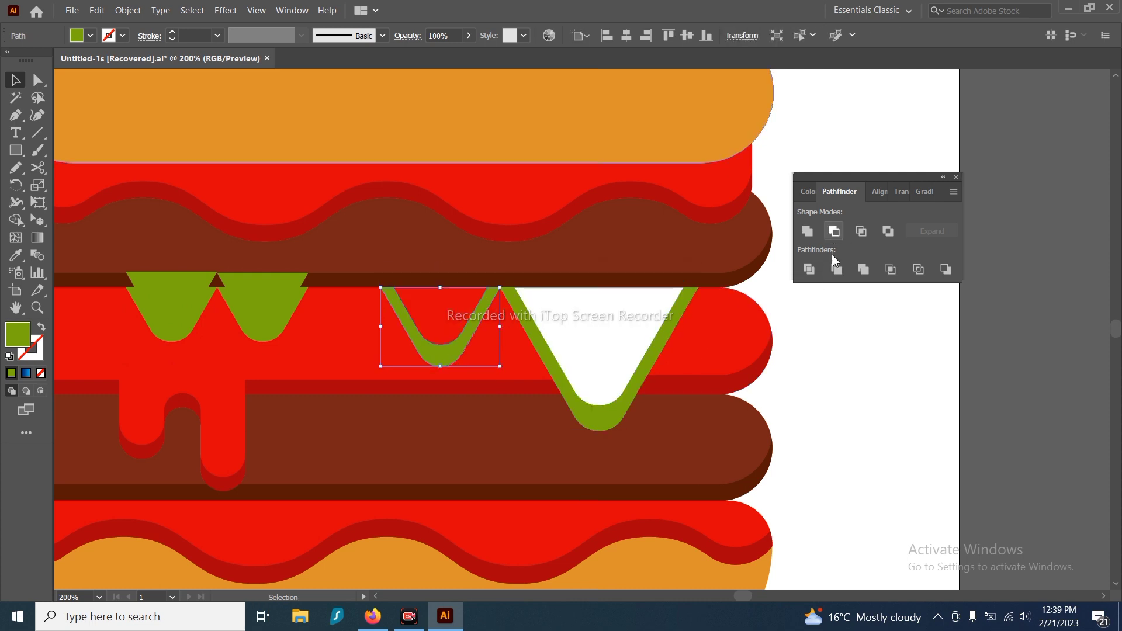
Cut the two smaller green triangles into V-shaped shadow strips by subtracting their raised copies with Minus Front
click(272, 334)
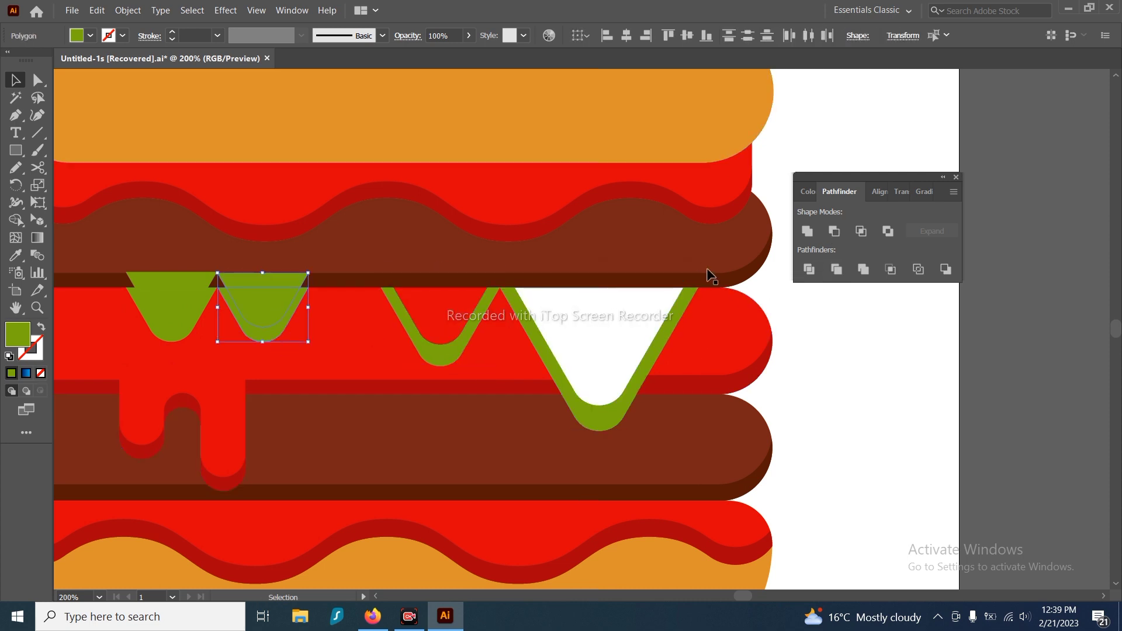
click(834, 231)
click(184, 313)
shift+click(176, 336)
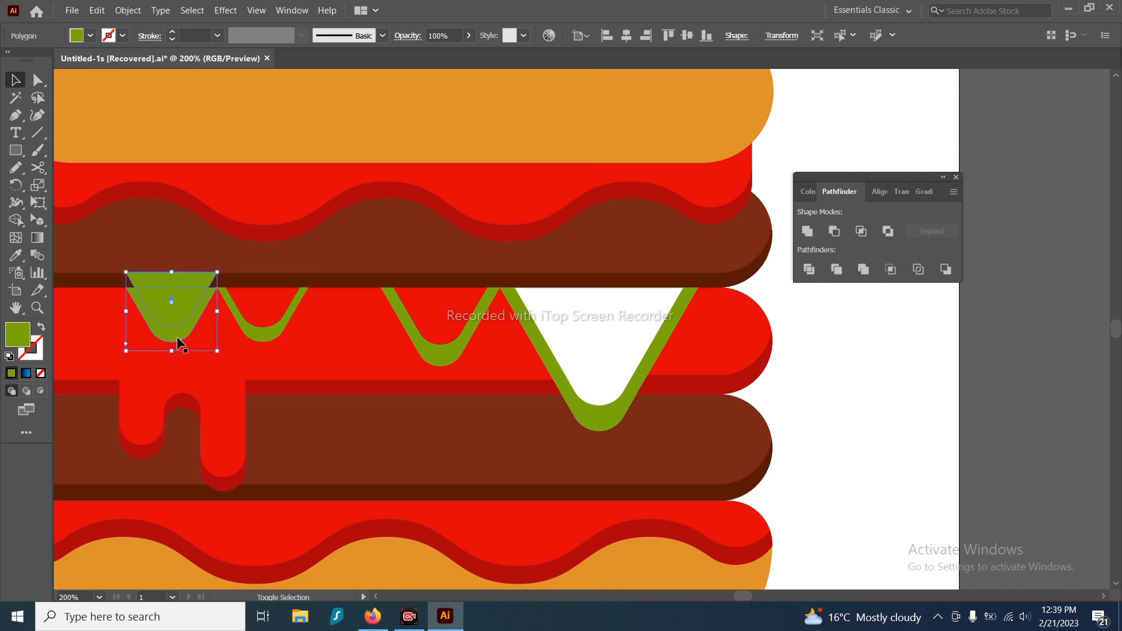
click(834, 231)
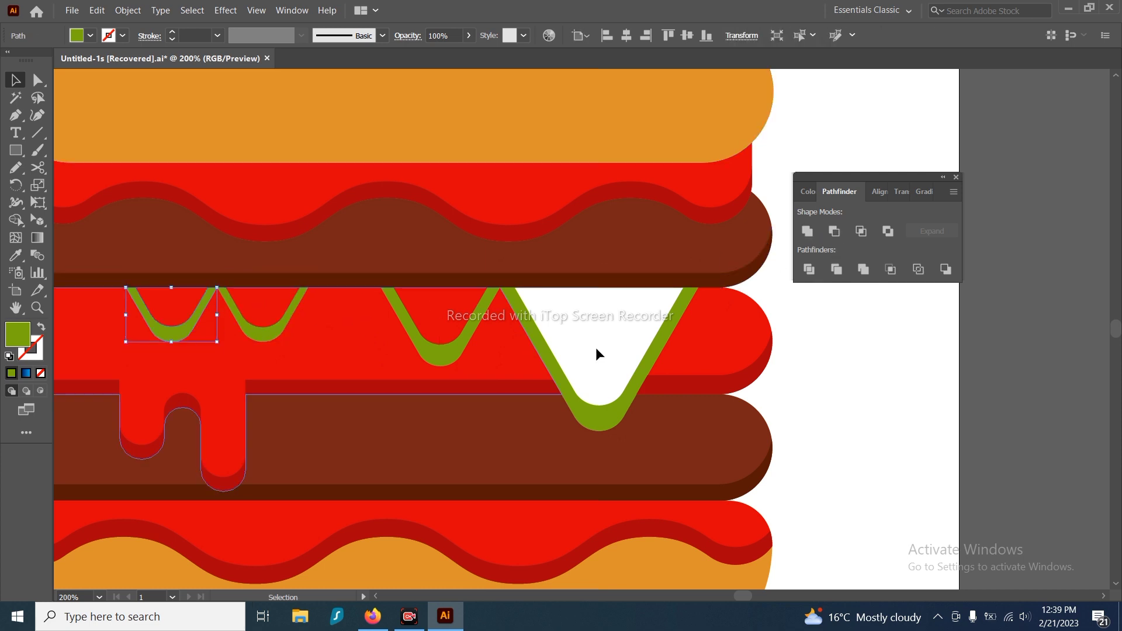
click(622, 320)
scroll(615, 311, down, 1)
drag(616, 311, 605, 332)
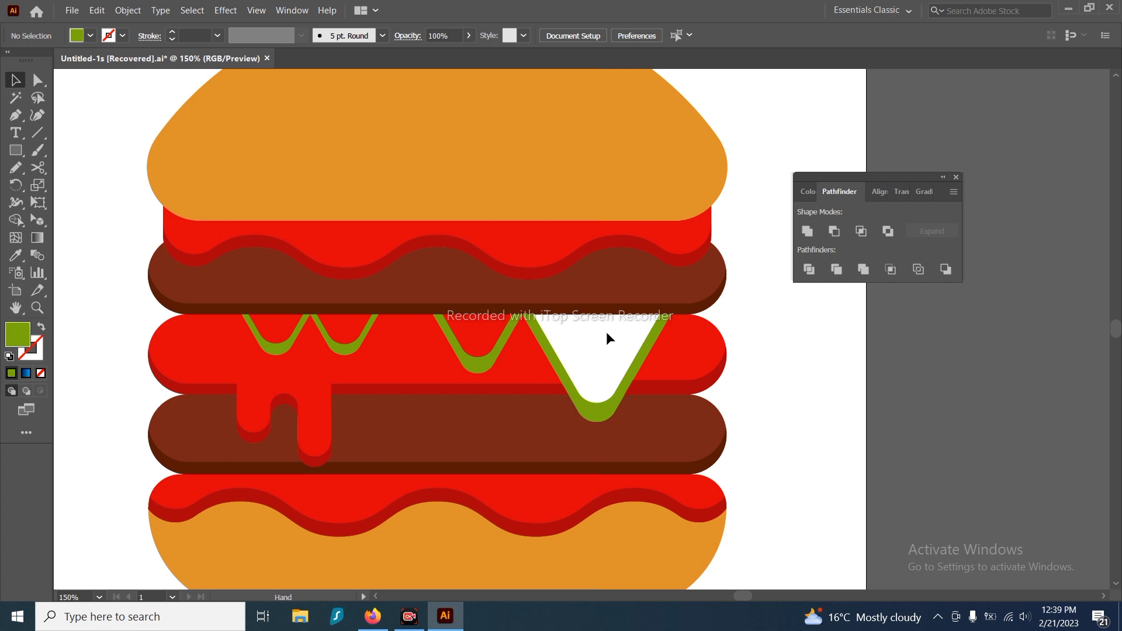
click(602, 415)
shift+click(480, 363)
shift+click(349, 351)
shift+click(277, 350)
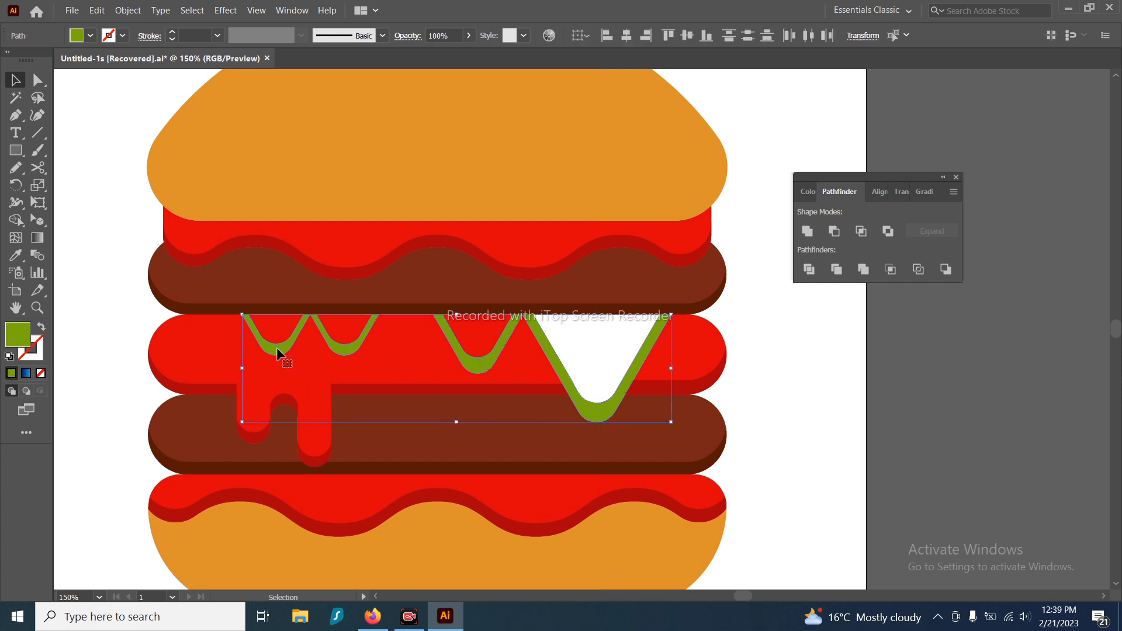
scroll(276, 347, down, 1)
scroll(380, 351, up, 3)
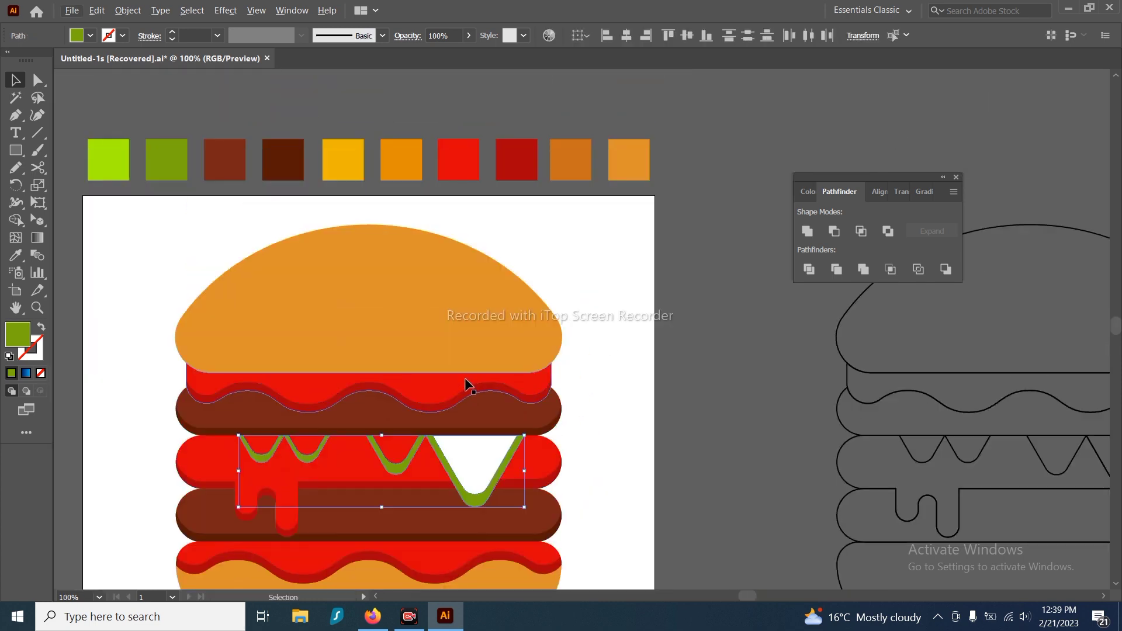
key(alt+v)
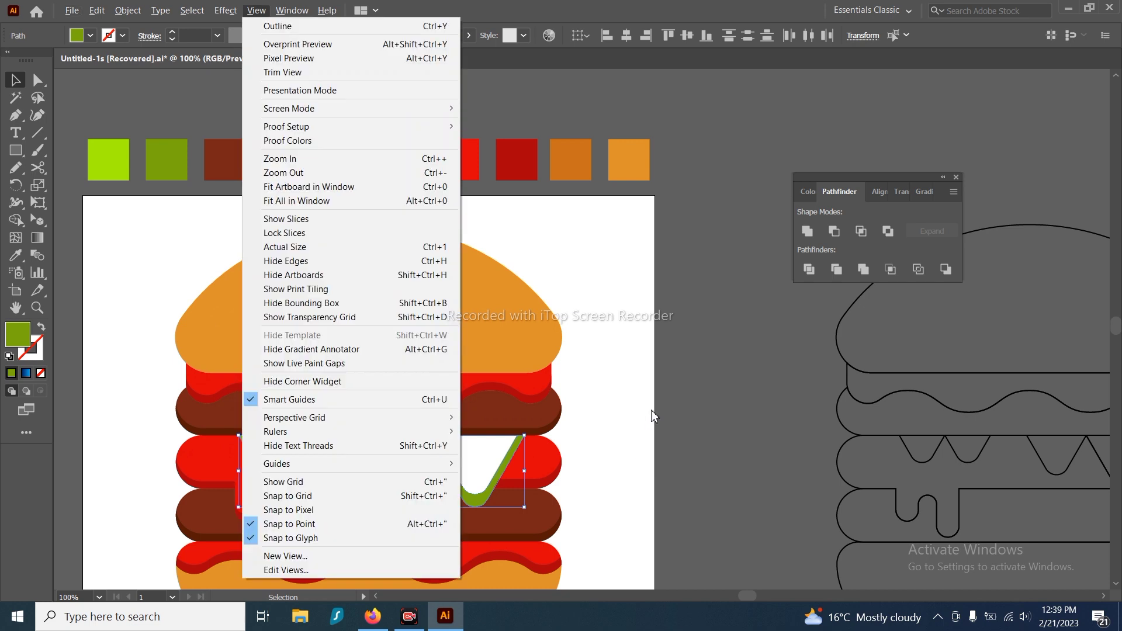
key(ctrl+alt+shift+y)
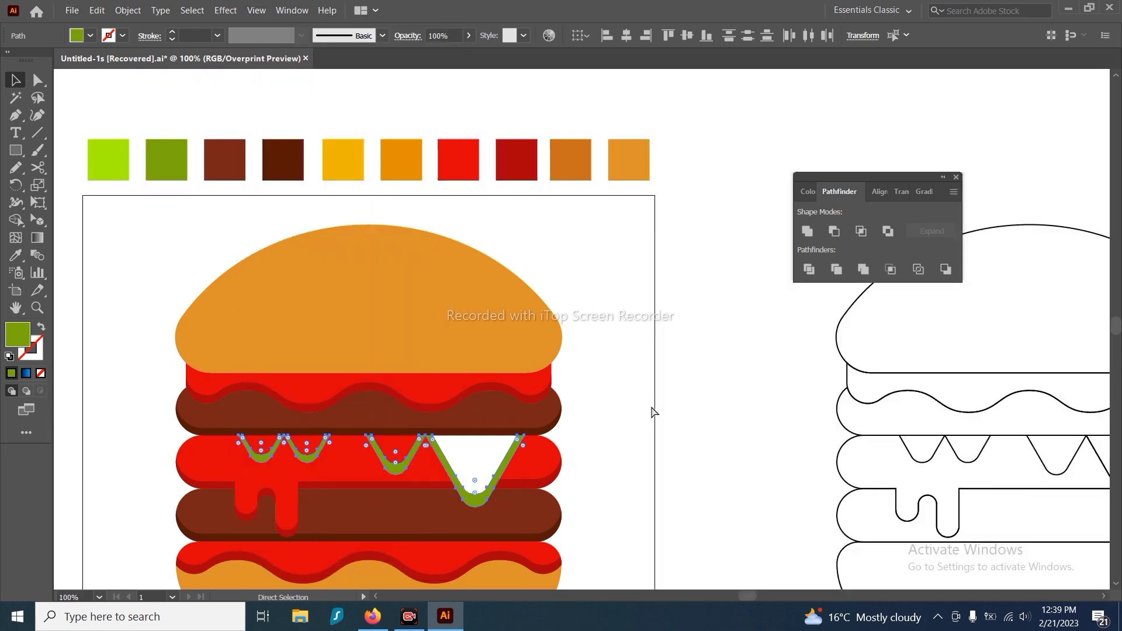
key(ctrl+shift+a)
key(ctrl+z)
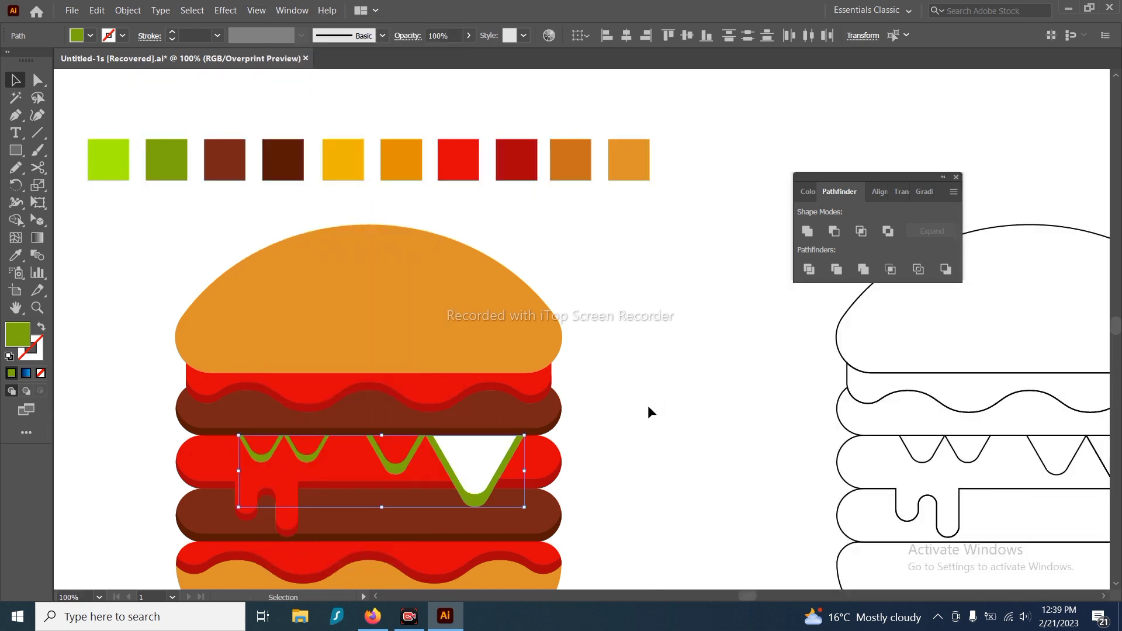
click(255, 12)
click(322, 49)
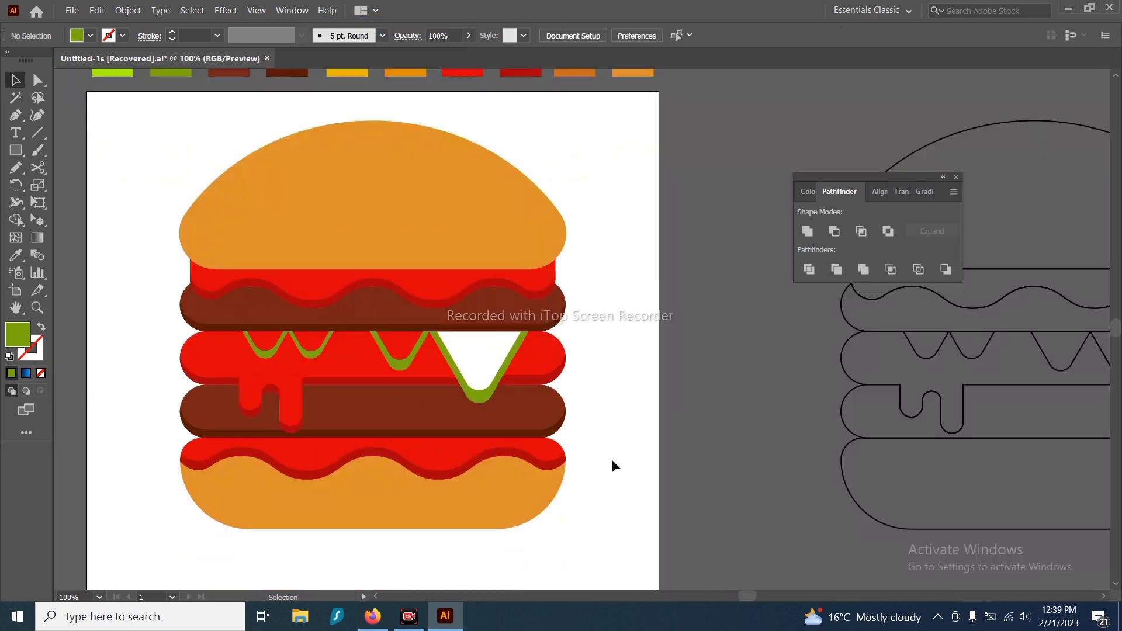
Paste the four copied green triangles in place and send them behind the green shadow strips
scroll(482, 370, up, 2)
drag(481, 370, 548, 382)
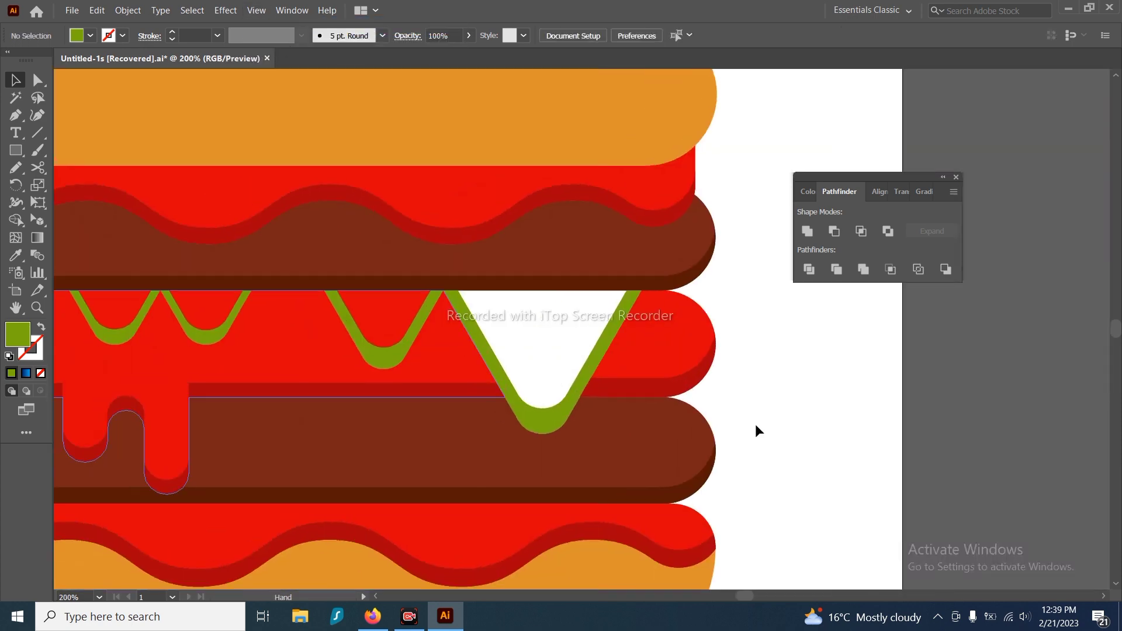
key(ctrl+z)
scroll(577, 375, down, 1)
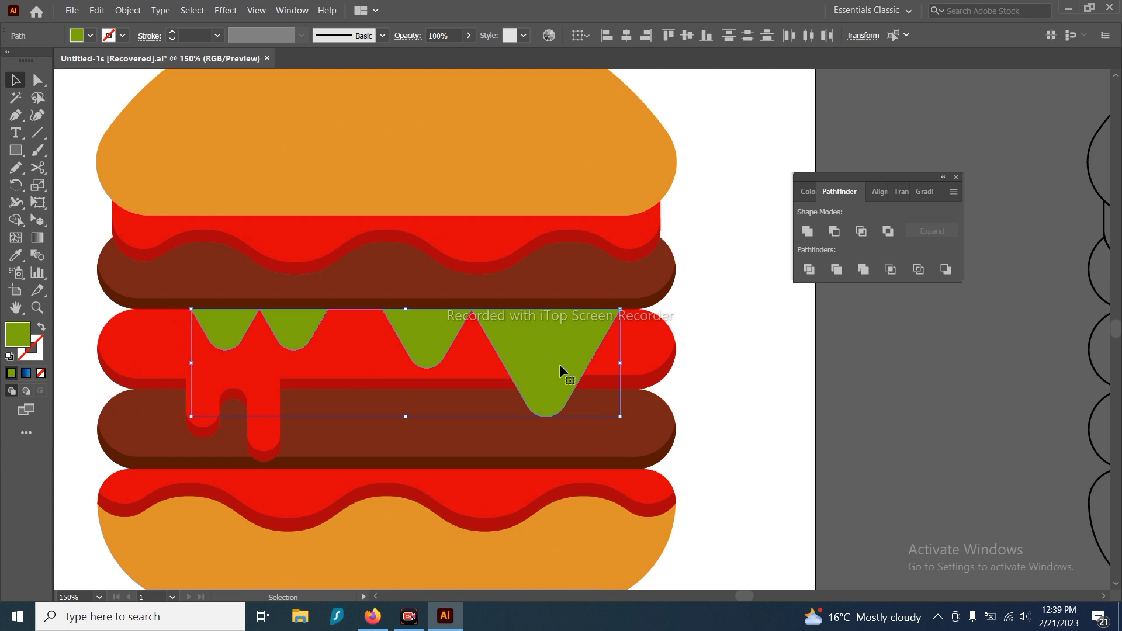
key(ctrl+z)
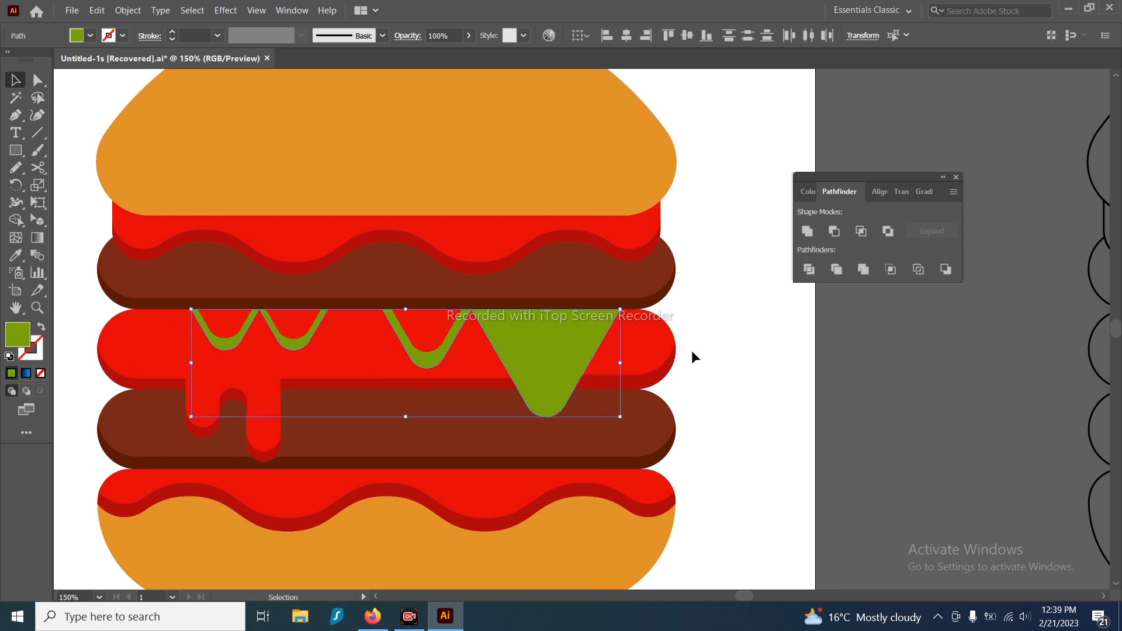
Send the red dripping layer's pieces and their dark red strips behind the pasted green triangles
click(647, 366)
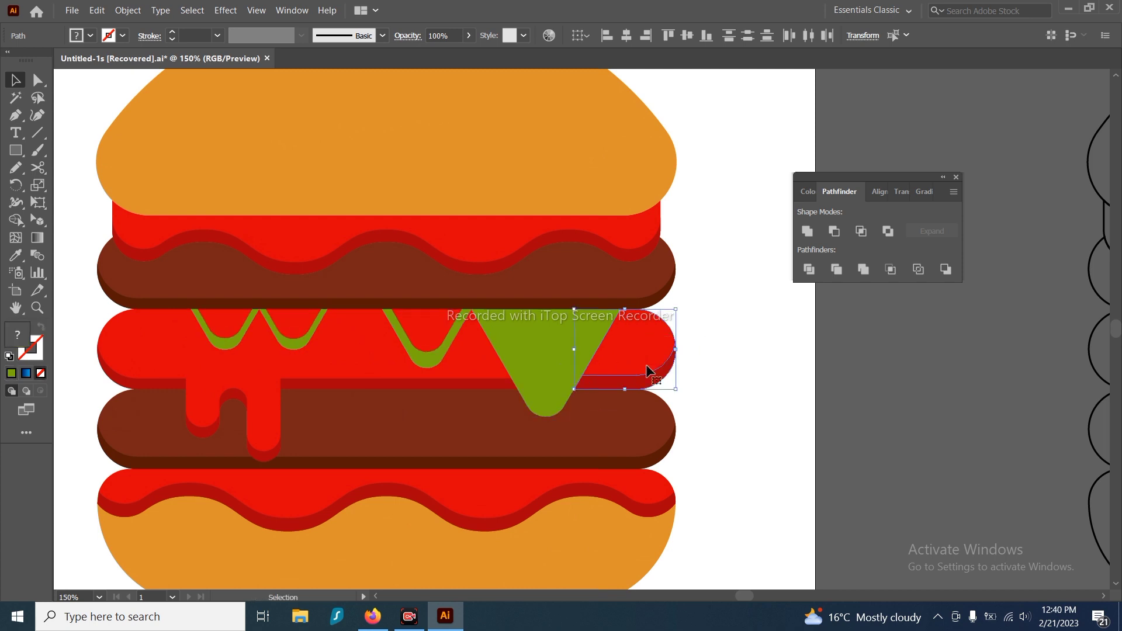
drag(122, 361, 123, 362)
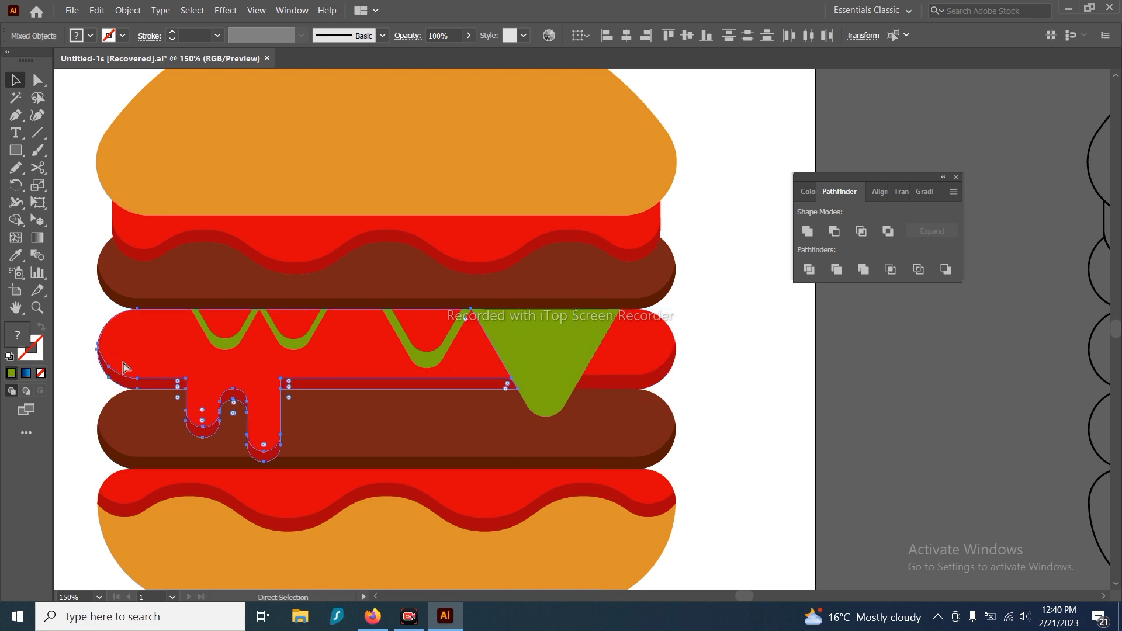
key(ctrl+[)
click(85, 296)
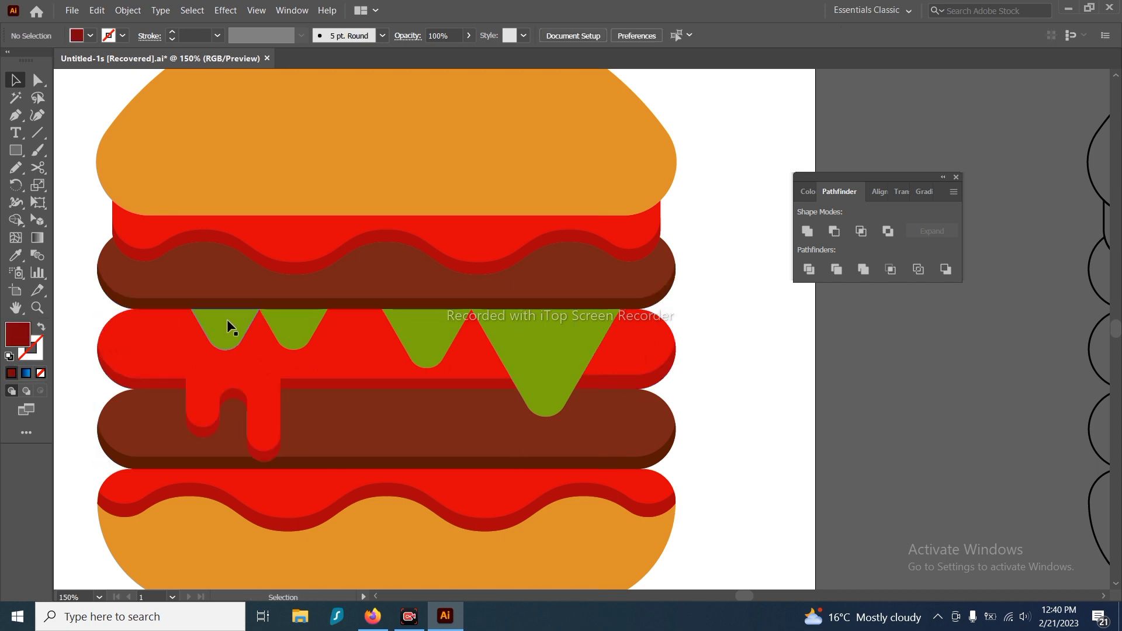
Fill the four full green triangles with the bright lime green palette swatch using the Eyedropper
click(229, 342)
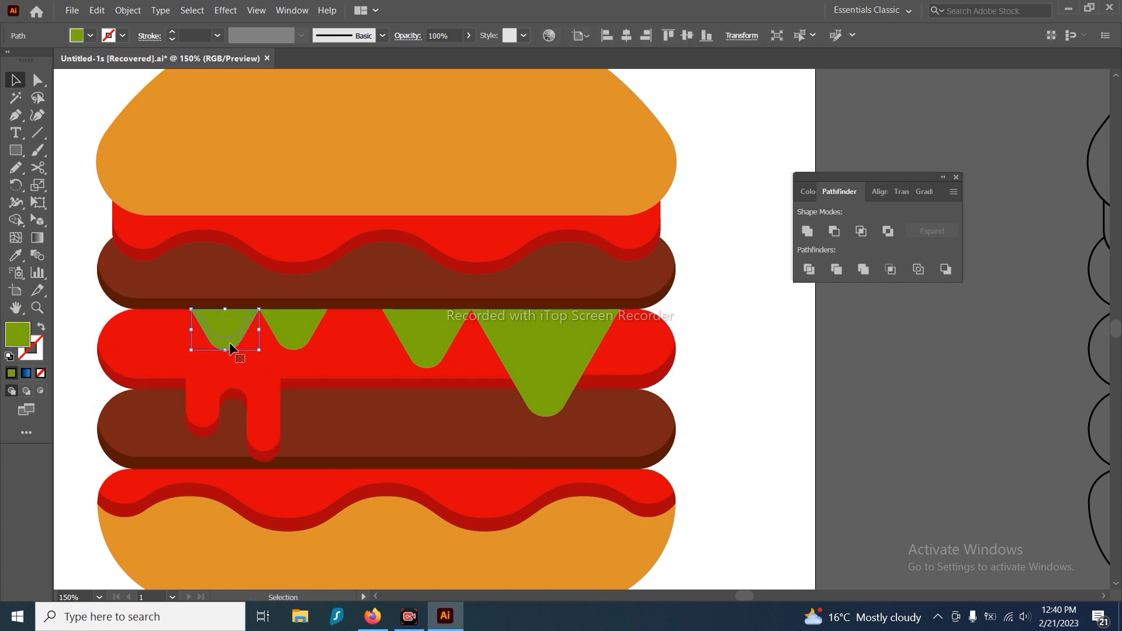
shift+click(296, 327)
shift+click(432, 325)
shift+click(535, 328)
key(i)
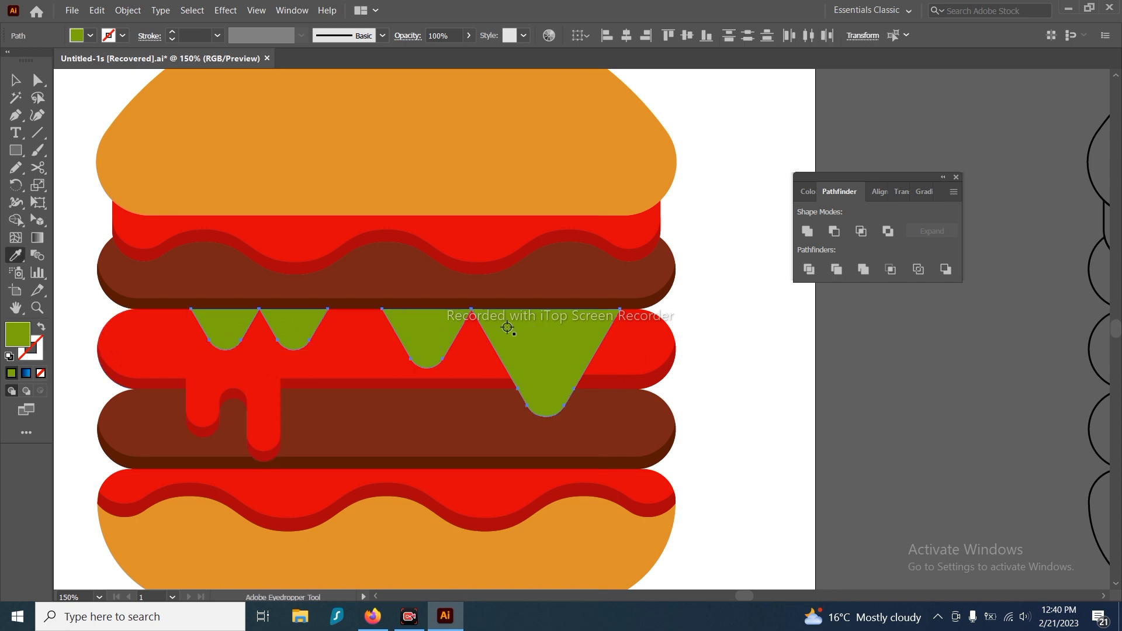
key(ctrl+minus)
scroll(489, 338, up, 5)
click(212, 200)
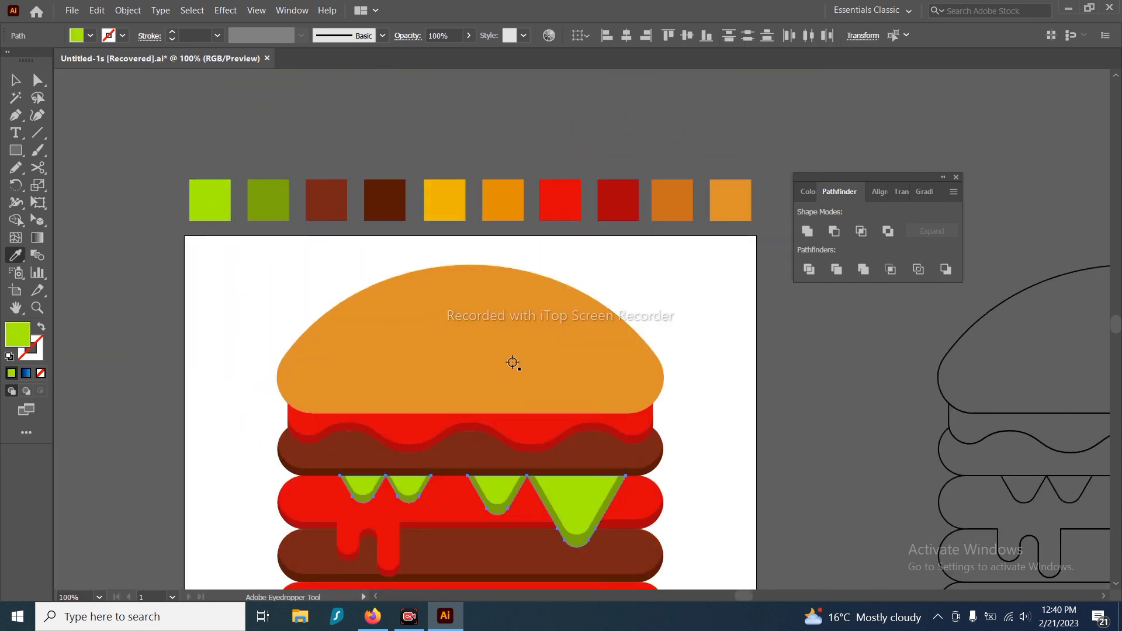
key(v)
click(727, 457)
drag(720, 450, 647, 278)
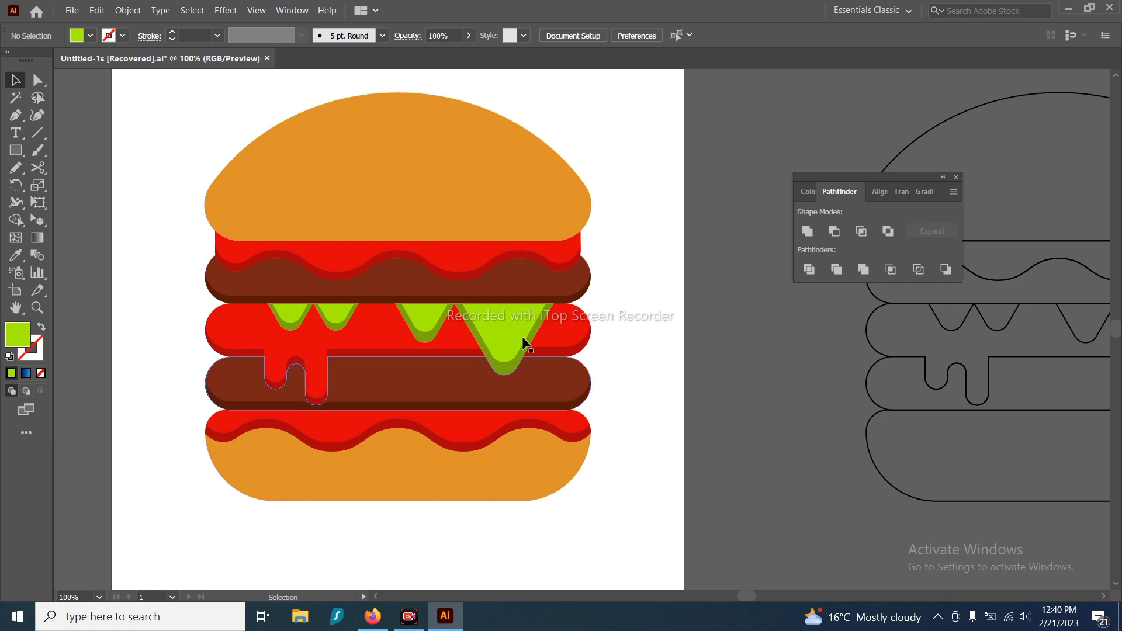
scroll(629, 380, down, 1)
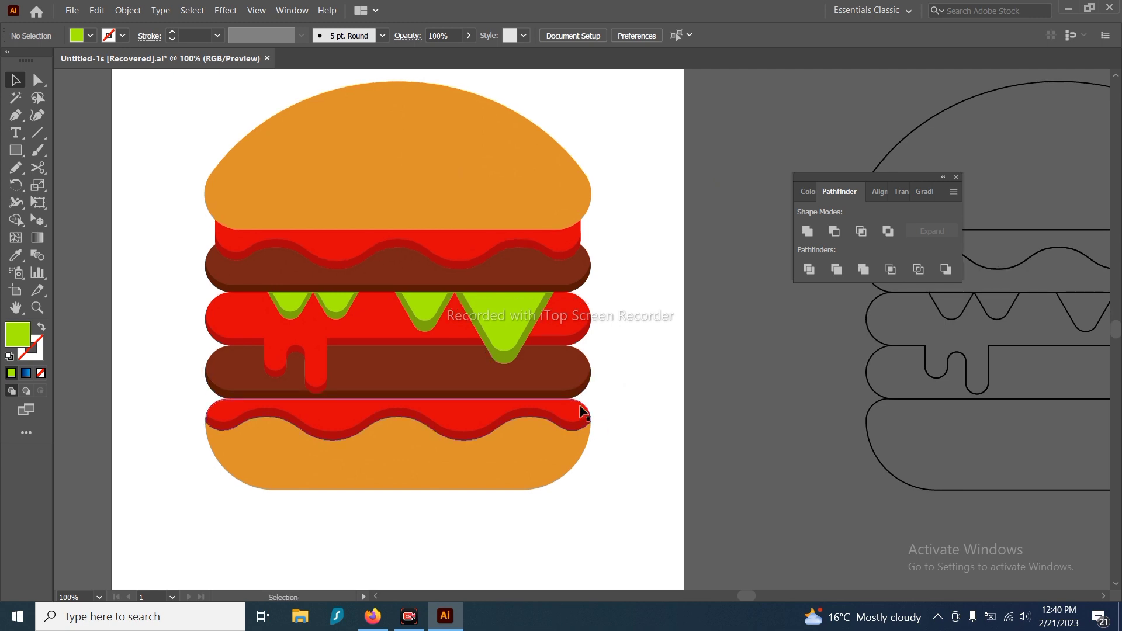
scroll(583, 379, down, 1)
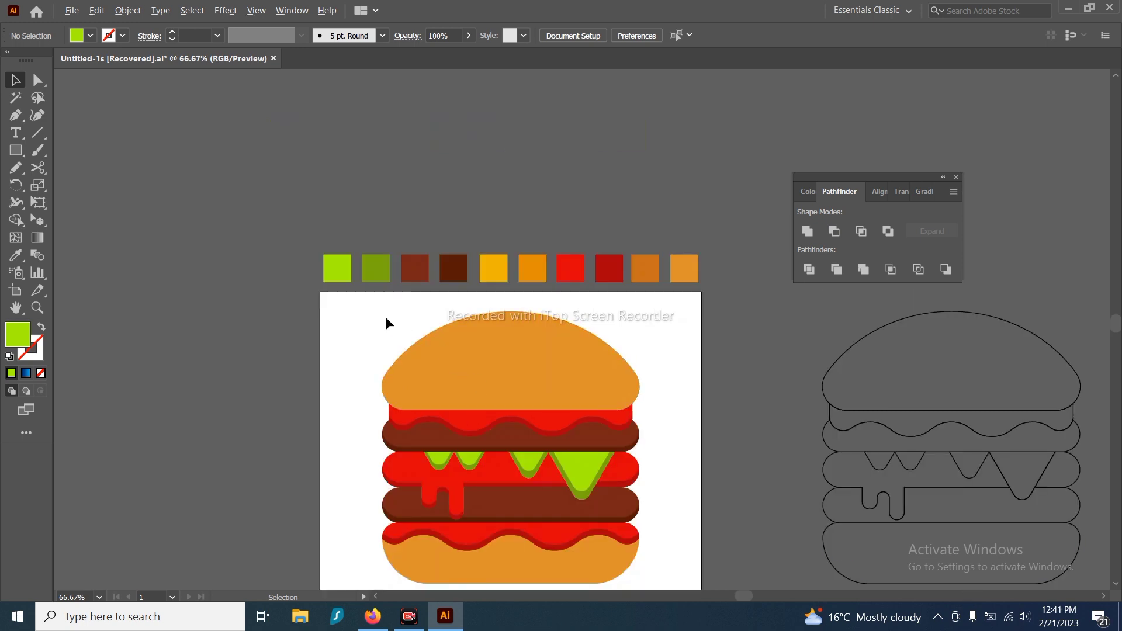
scroll(384, 317, up, 1)
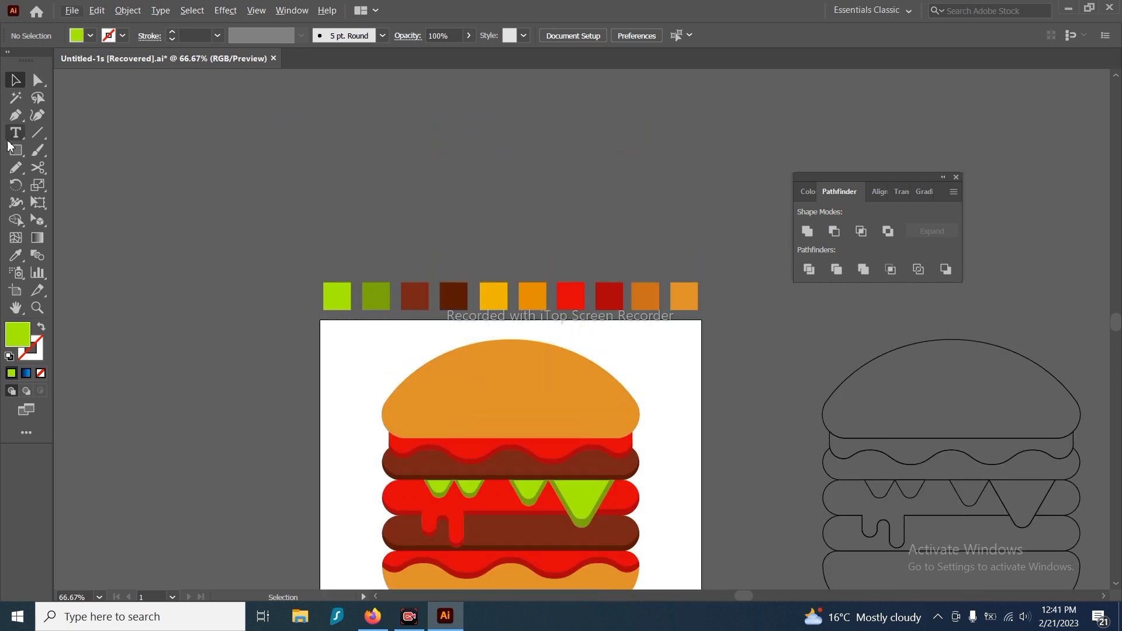
Draw a narrow upright ellipse beside the top bun and fill it with the yellow palette swatch
right_click(16, 152)
click(81, 184)
scroll(359, 349, up, 2)
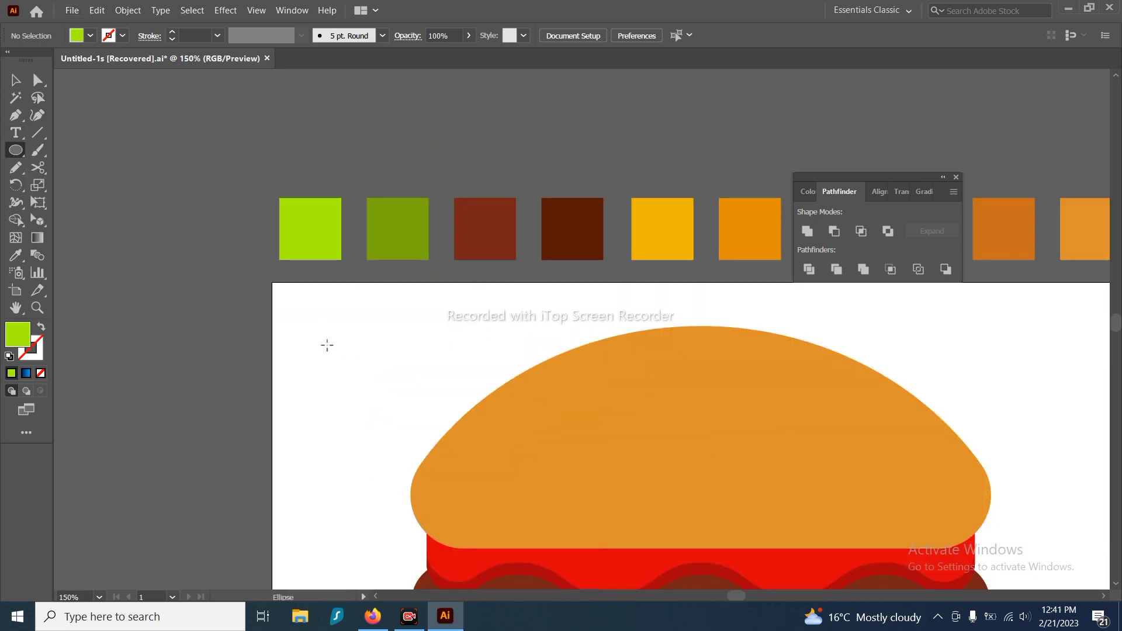
drag(323, 331, 347, 388)
key(v)
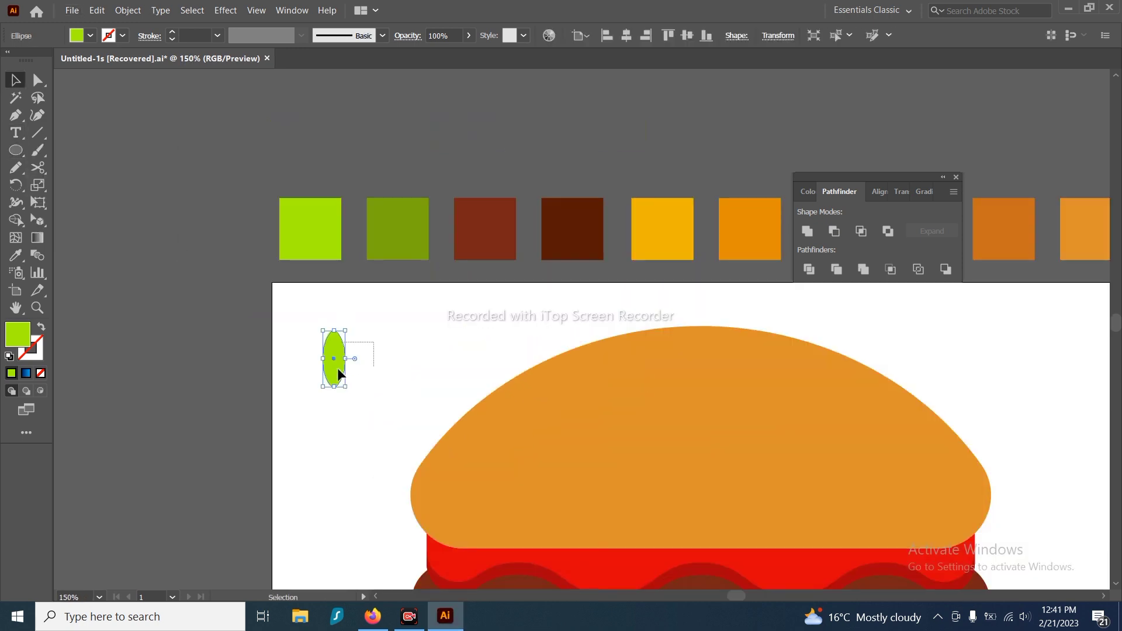
key(i)
click(661, 245)
key(v)
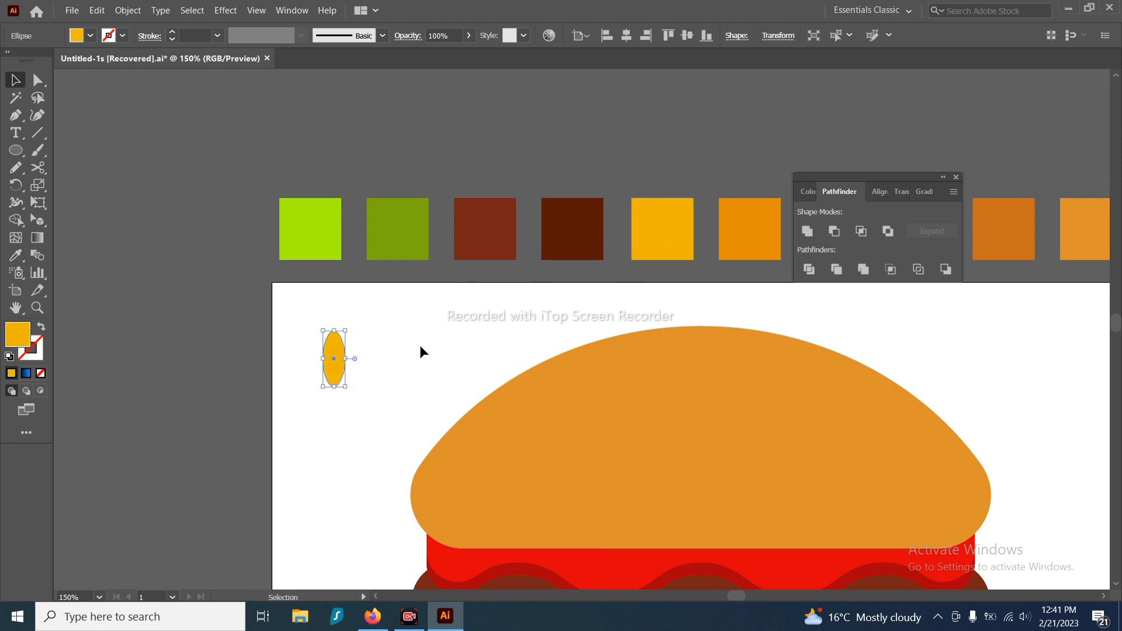
Duplicate the yellow ellipse slightly to its right and fill the copy with the light orange bun colour
drag(386, 325, 347, 375)
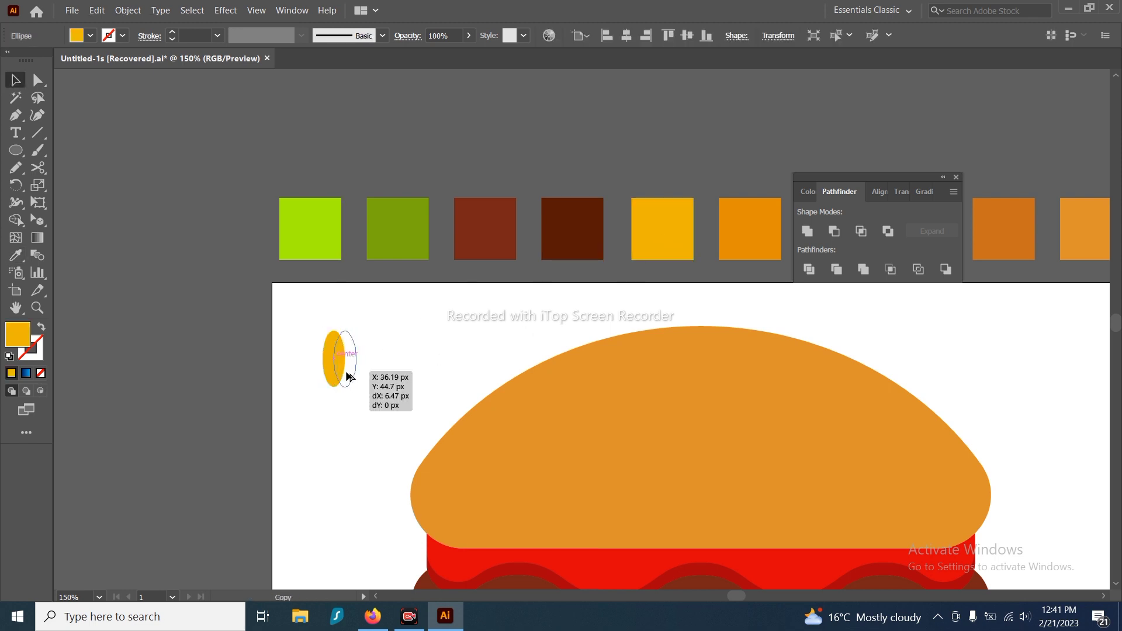
drag(400, 345, 296, 341)
key(i)
click(664, 262)
key(v)
click(351, 363)
drag(402, 329, 251, 344)
scroll(298, 335, down, 1)
click(154, 367)
key(i)
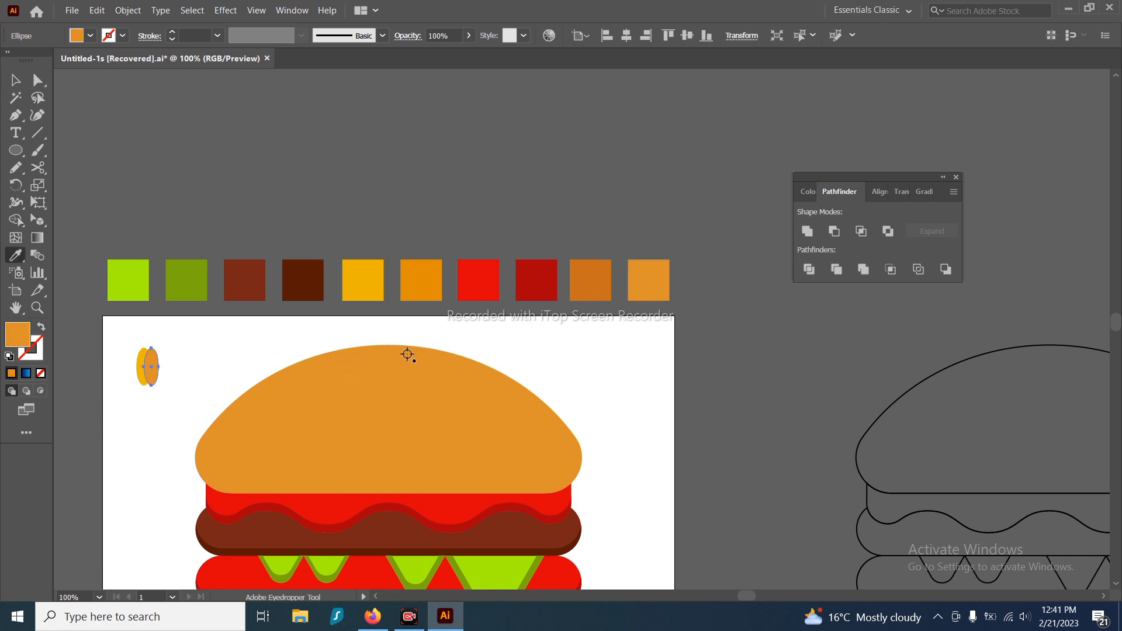
key(v)
Move the light orange ellipse closer over the yellow one and group the two as a sesame seed
click(218, 344)
mouse_move(195, 352)
mouse_down()
mouse_move(149, 371)
mouse_move(209, 363)
mouse_up()
scroll(142, 358, up, 5)
scroll(135, 371, up, 1)
drag(433, 352, 322, 435)
drag(331, 422, 299, 415)
scroll(310, 420, down, 3)
drag(321, 392, 203, 451)
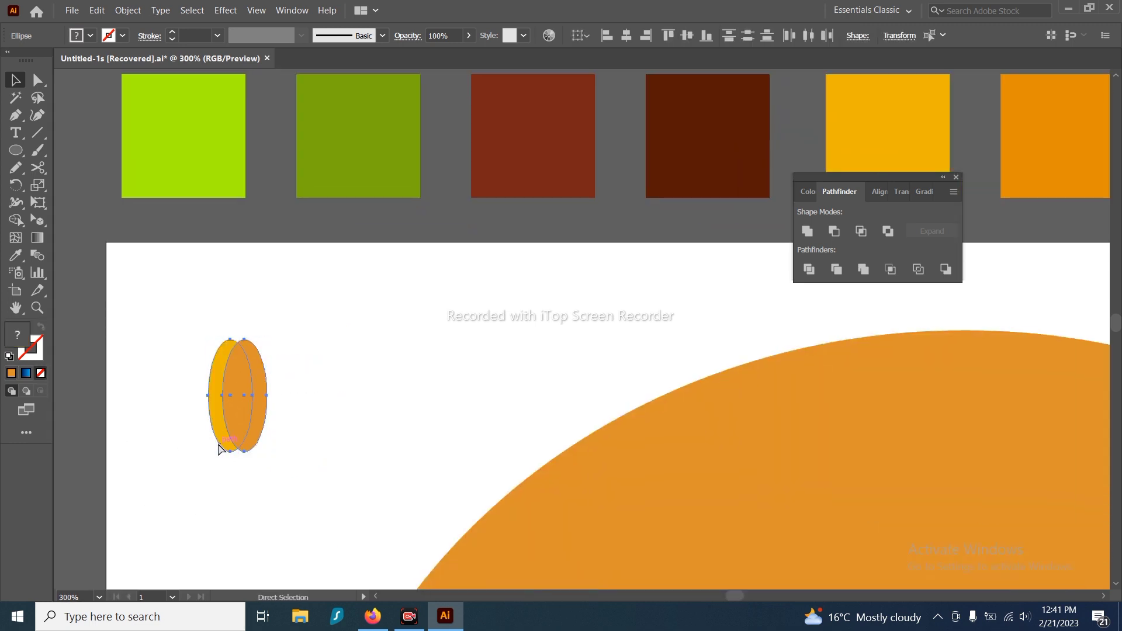
key(ctrl+g)
Place a duplicate of the grouped seed between the original and the top bun
scroll(296, 424, down, 3)
drag(147, 327, 268, 362)
click(260, 341)
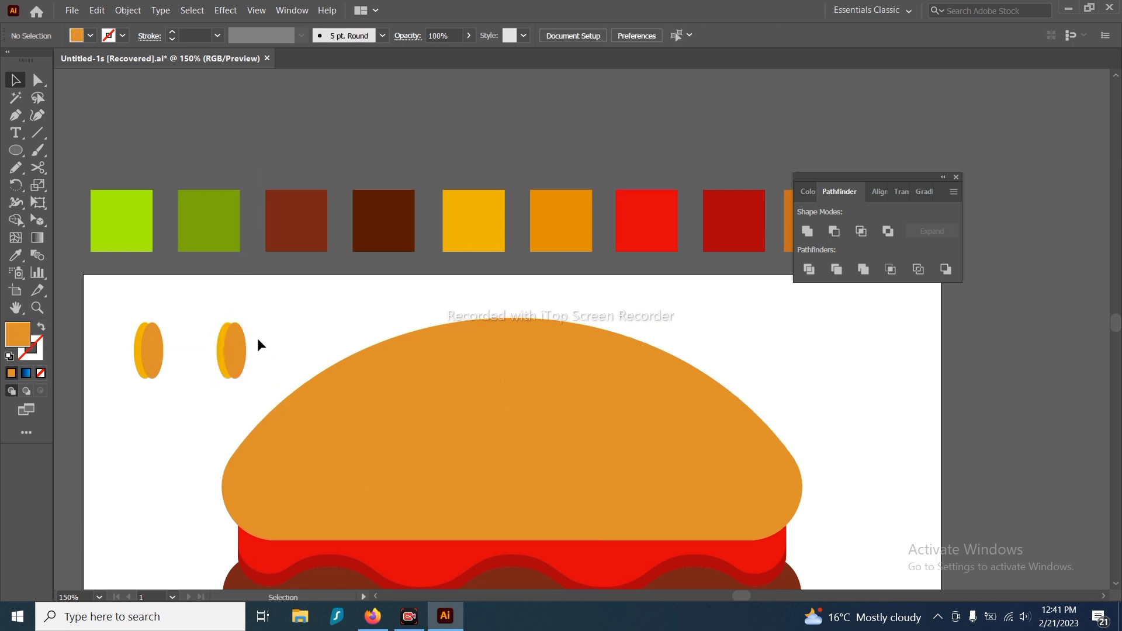
key(a)
click(238, 348)
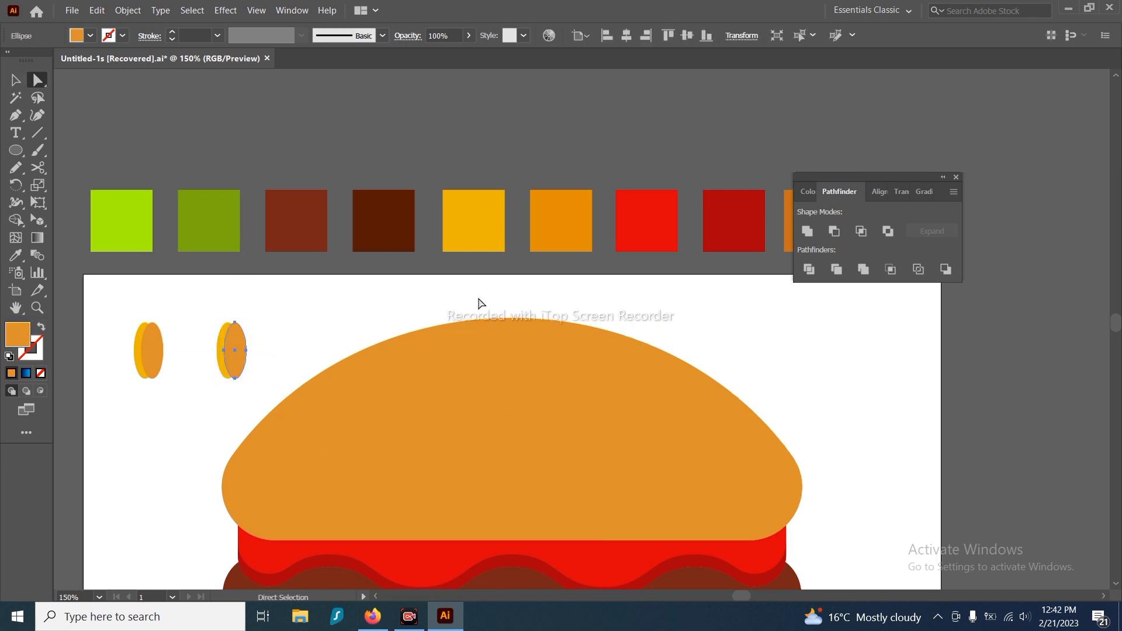
drag(297, 313, 240, 335)
key(u)
click(757, 250)
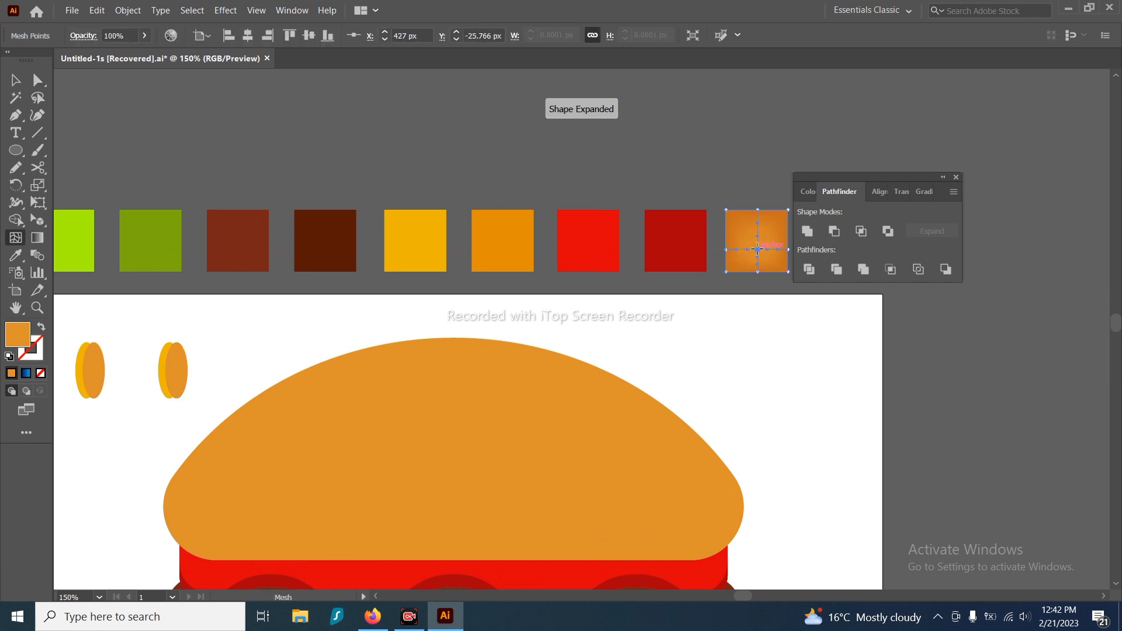
click(279, 332)
key(ctrl+z)
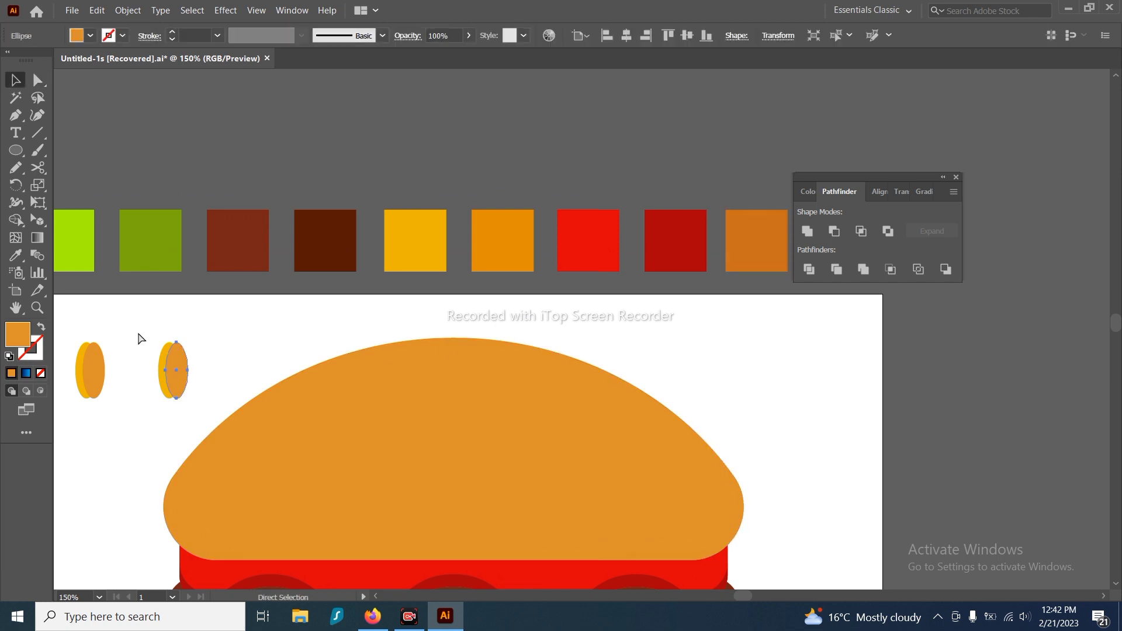
Move the copied seed slightly down and right, and fill its light orange ellipse with the darker orange palette swatch
click(174, 365)
drag(175, 364, 190, 378)
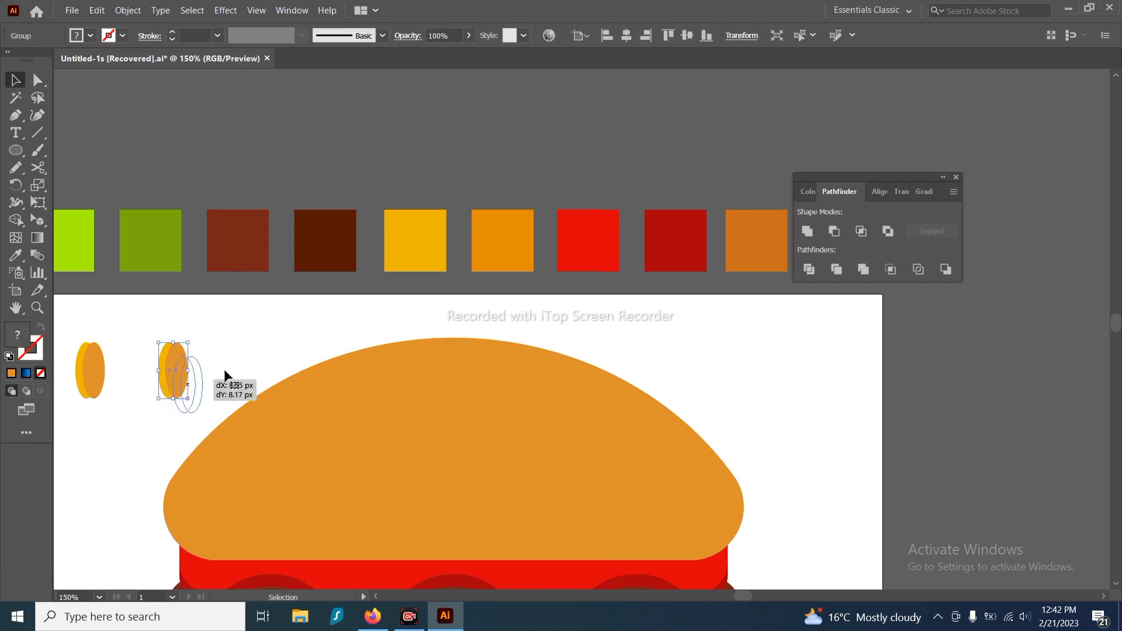
click(224, 372)
key(a)
click(194, 379)
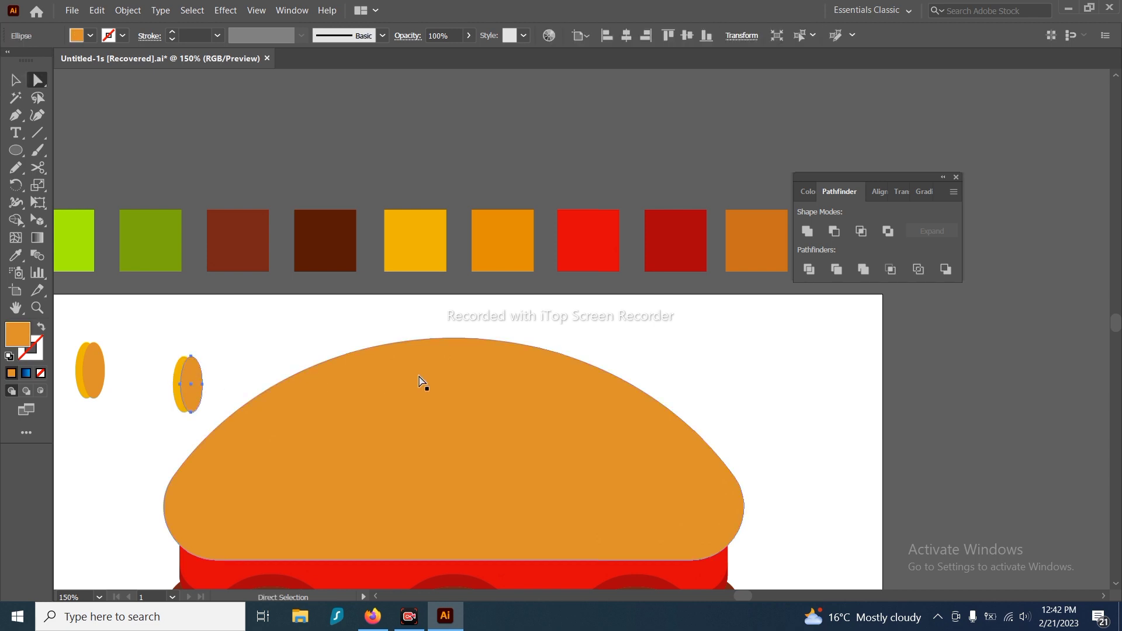
key(i)
click(757, 240)
key(v)
Ungroup the copied seed, bring its yellow ellipse in front of the dark orange one and regroup the pair
scroll(181, 381, up, 1)
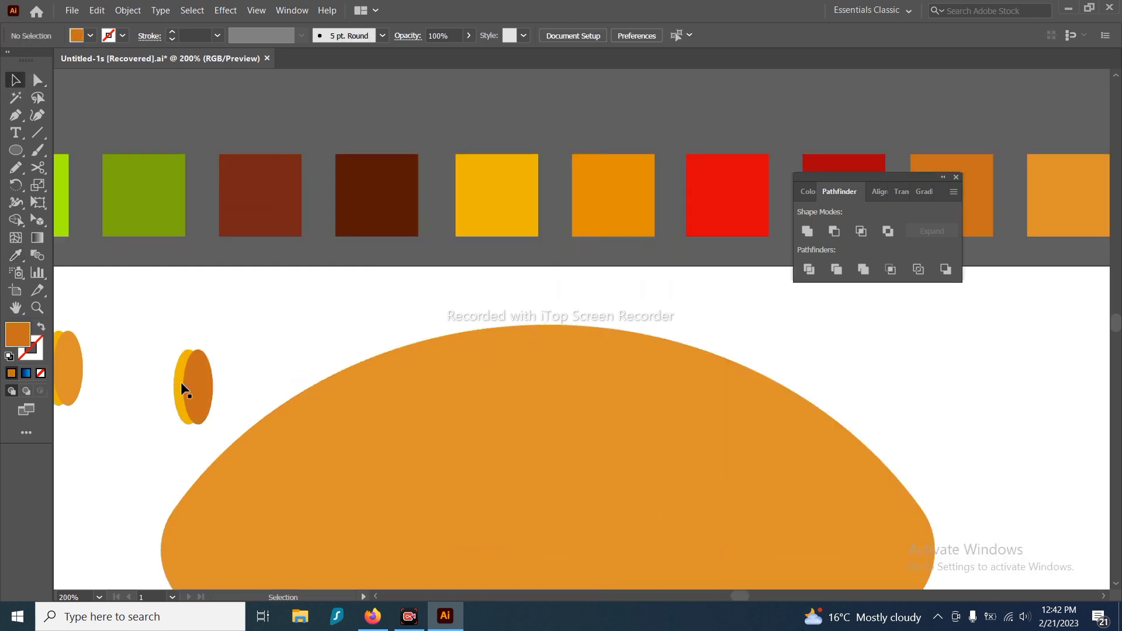
click(181, 381)
right_click(181, 383)
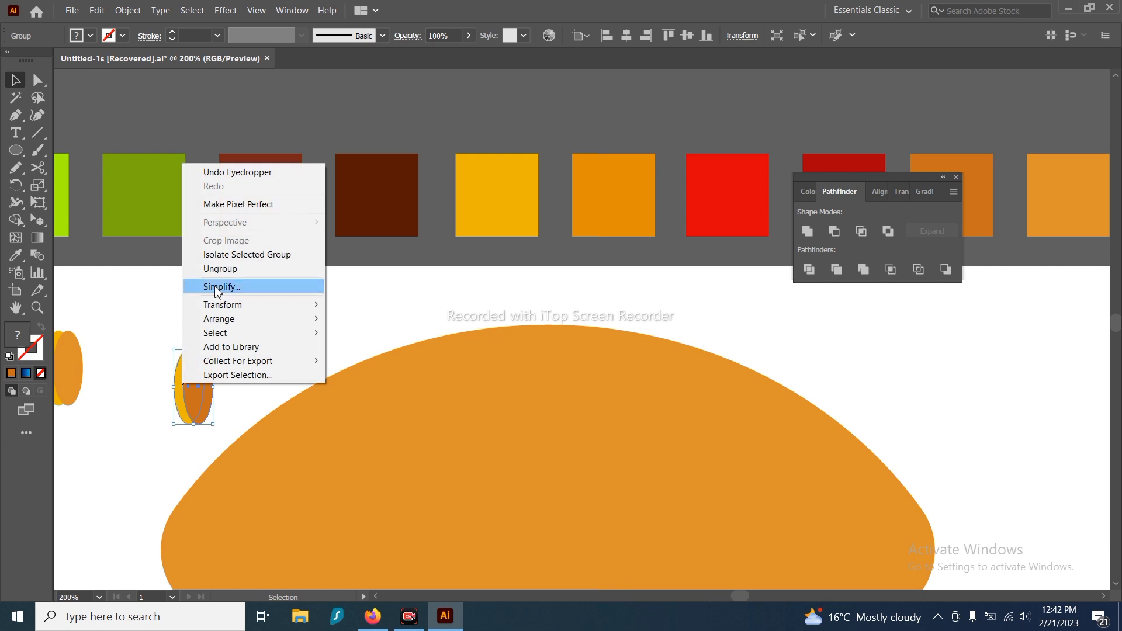
click(220, 268)
click(224, 329)
click(177, 367)
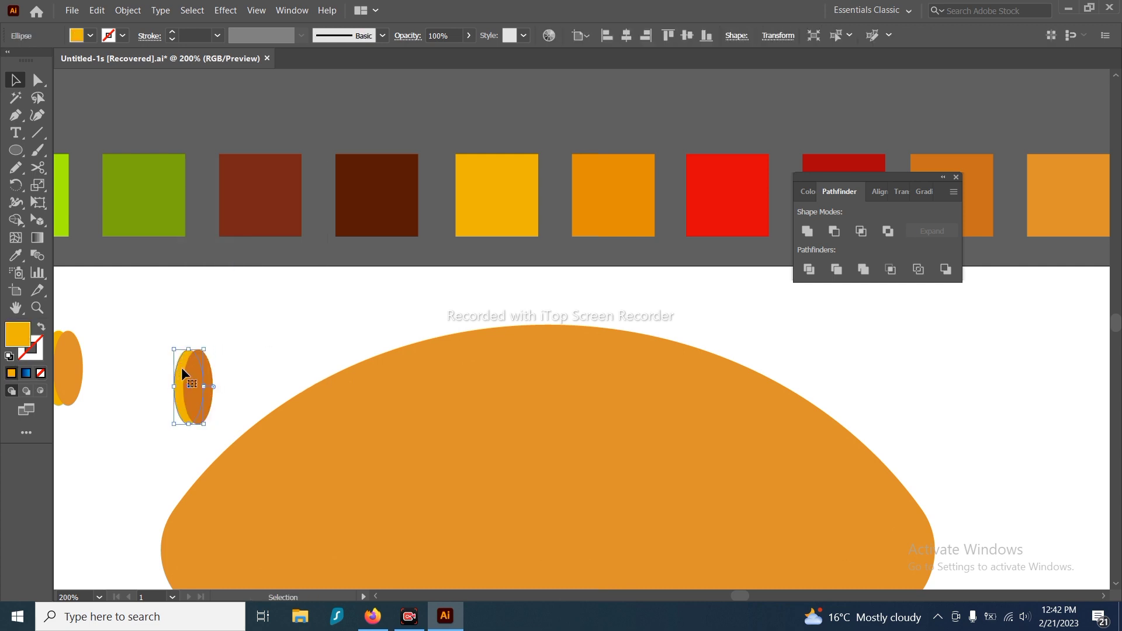
key(ctrl+shift+bracketright)
drag(223, 377, 183, 387)
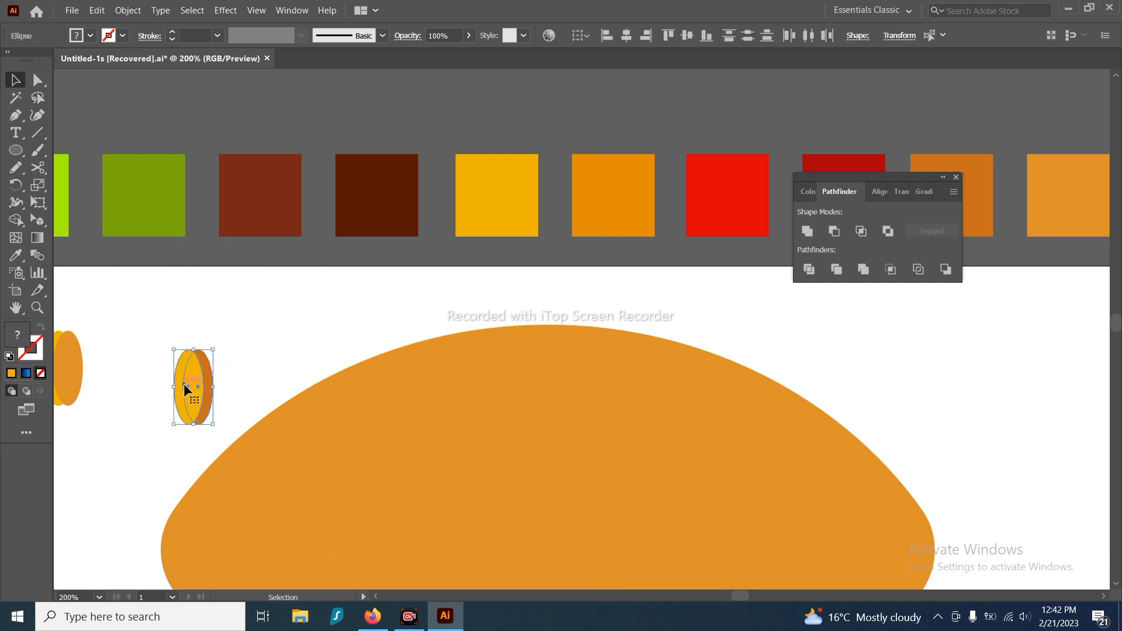
key(ctrl+g)
Rotate the seed to a diagonal slant and place a copy near the left edge of the top bun
drag(216, 347, 186, 269)
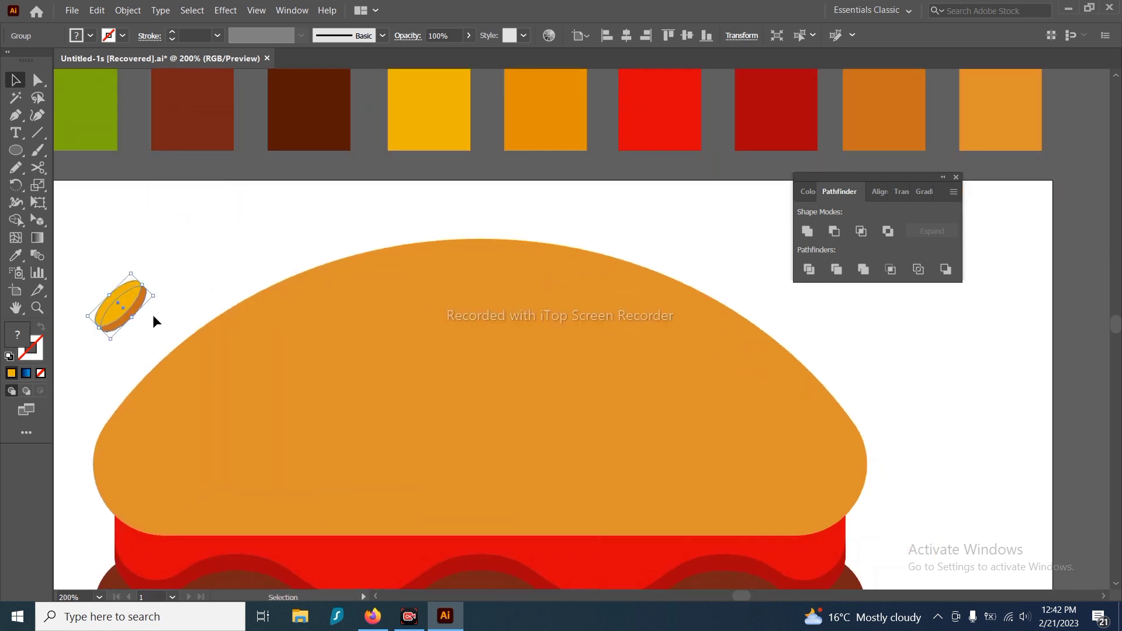
drag(123, 302, 167, 438)
scroll(165, 409, down, 1)
Place four more copies of the slanted seed across the left half of the top bun
drag(164, 396, 326, 331)
drag(223, 379, 318, 401)
drag(305, 412, 255, 454)
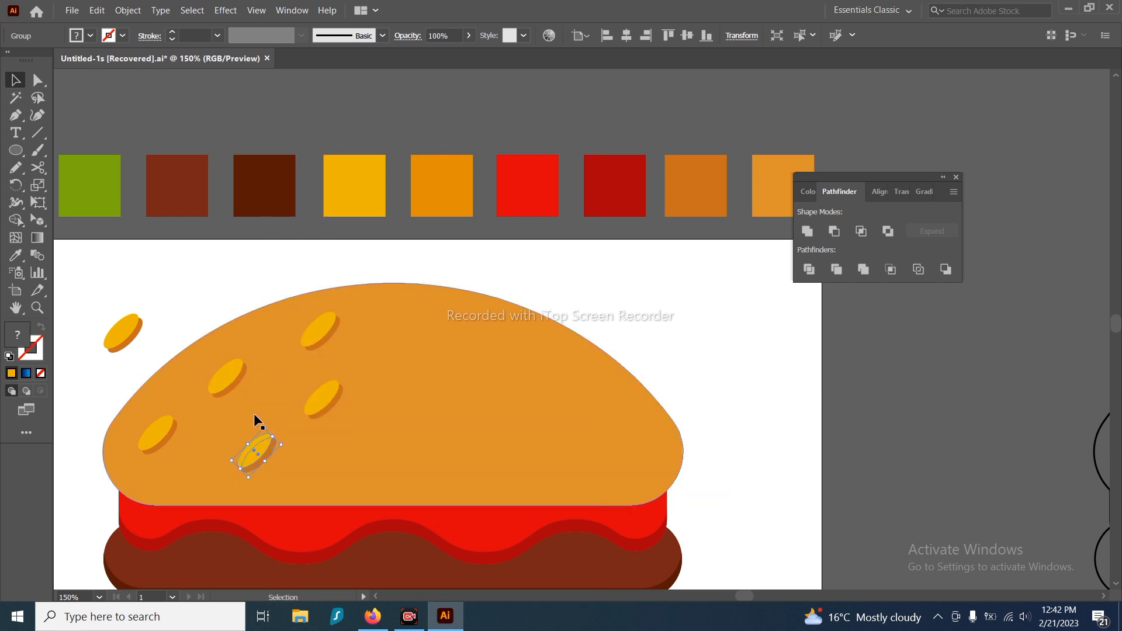
scroll(254, 413, down, 2)
scroll(276, 387, up, 2)
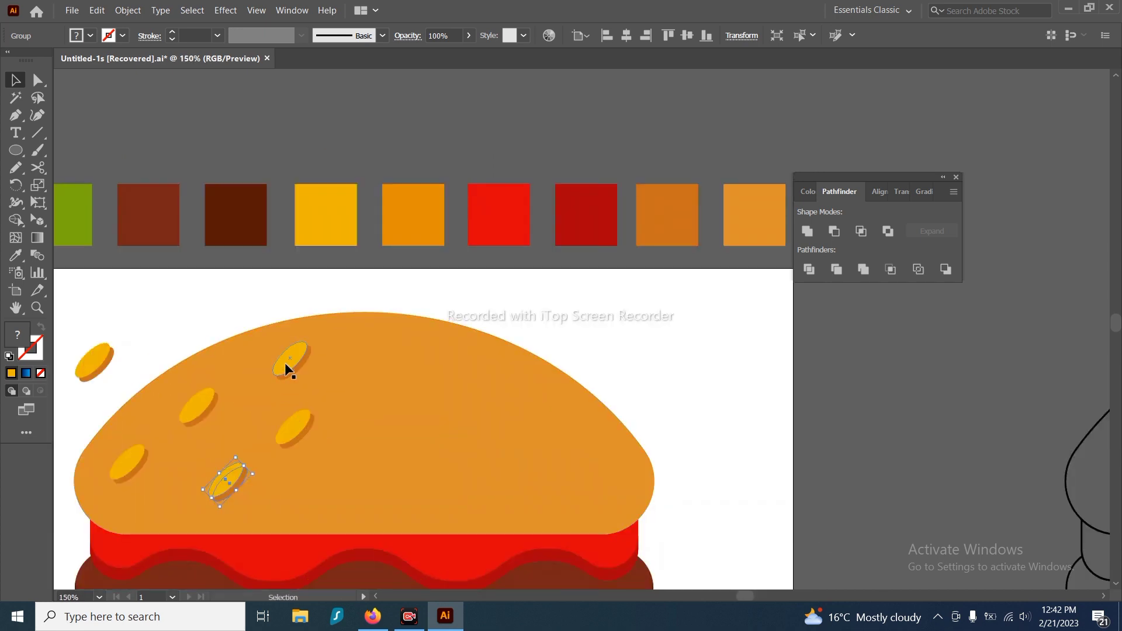
Delete the four extra seeds from the top bun and shrink the one near its left edge
click(285, 363)
click(201, 402)
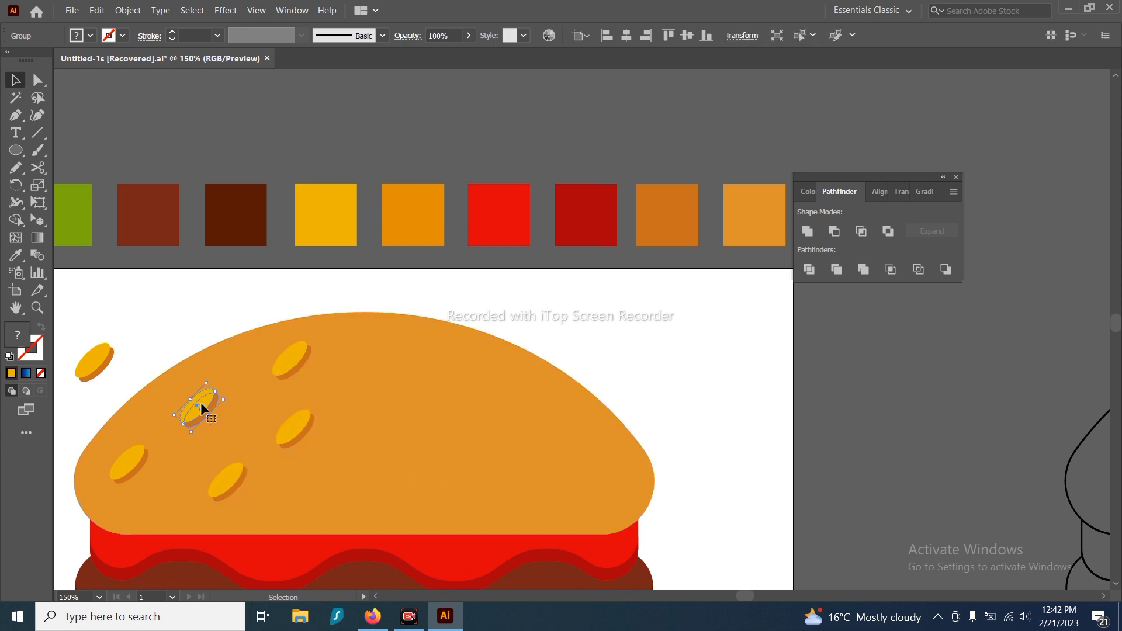
key(Delete)
click(229, 472)
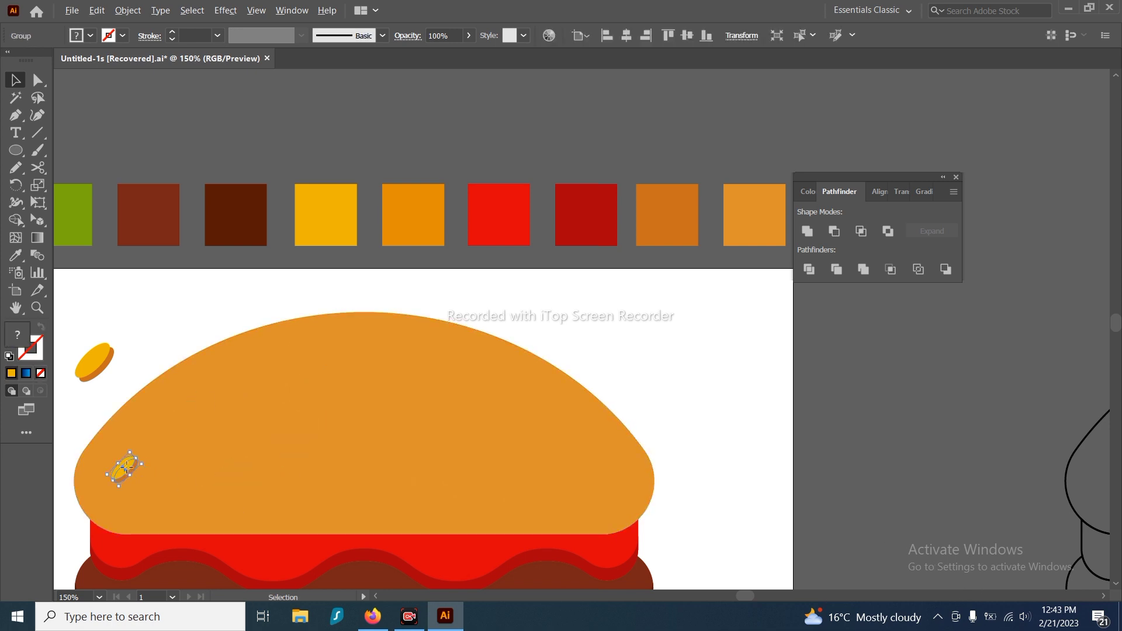
Scatter five copies of the smaller seed over the left half of the top bun
drag(121, 469, 180, 414)
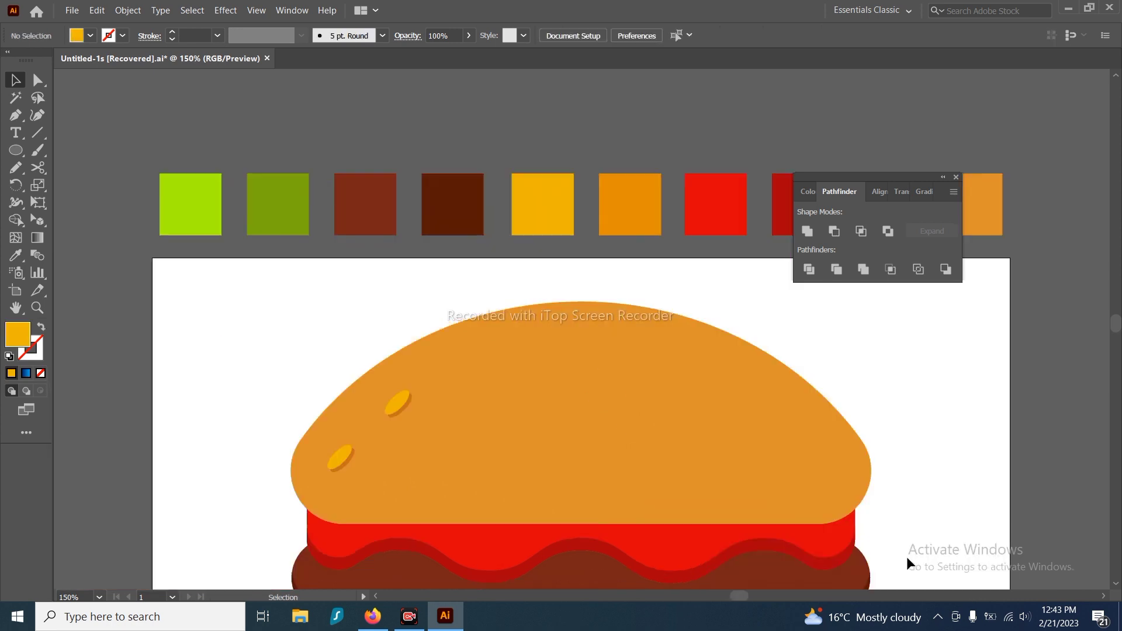
scroll(502, 390, up, 1)
drag(495, 399, 338, 349)
drag(205, 359, 308, 301)
drag(319, 299, 292, 436)
Select all six seeds on the left half of the bun and group them
click(401, 276)
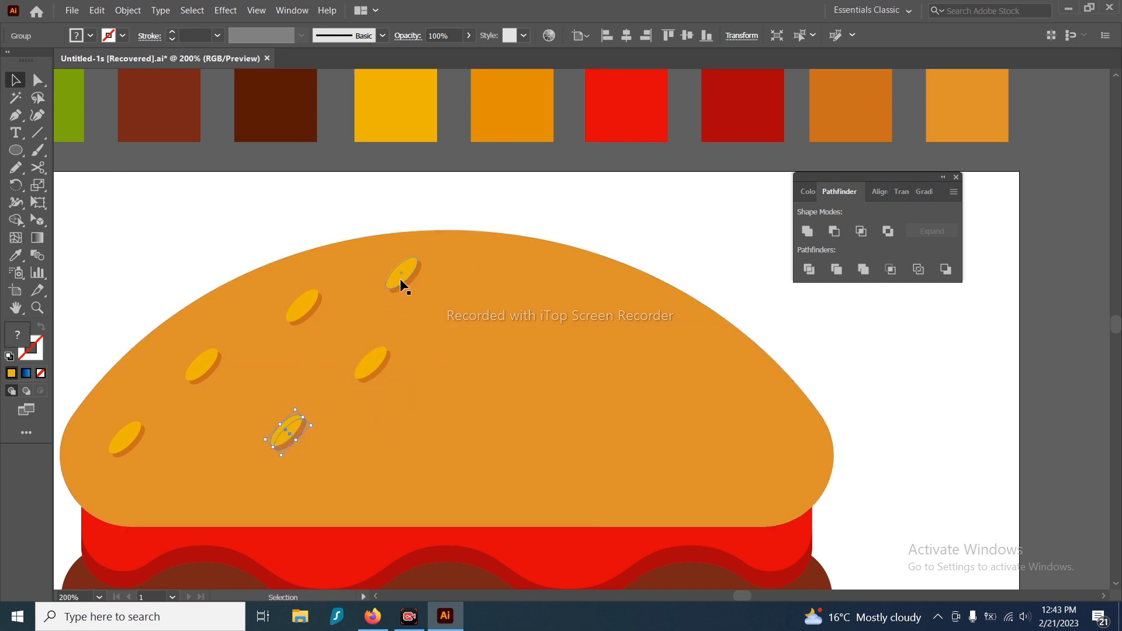
shift+click(314, 306)
shift+click(203, 363)
shift+click(368, 366)
shift+click(288, 431)
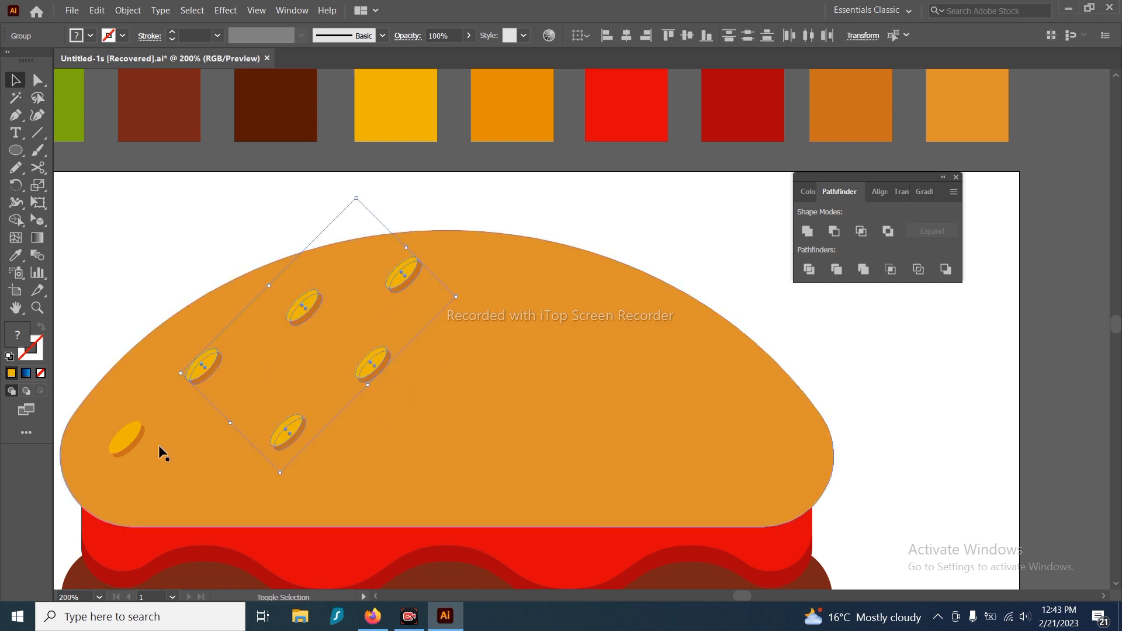
shift+click(126, 437)
scroll(374, 403, right, 3)
Create a reflected copy of the seed group across the Horizontal axis and move it onto the bun's right half
right_click(374, 399)
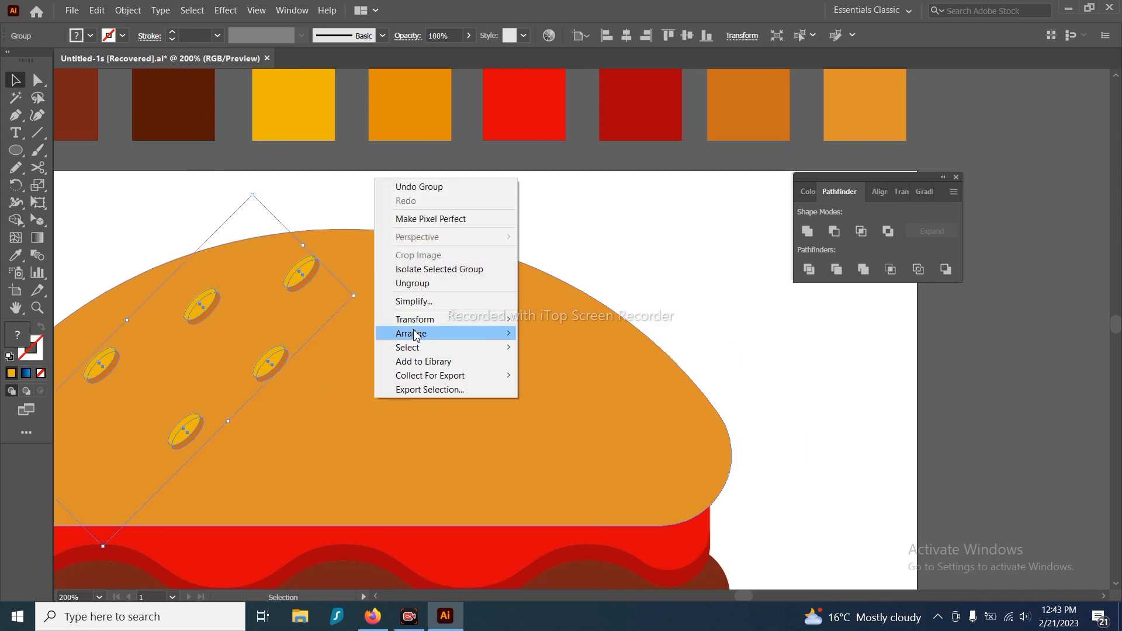
mouse_move(421, 319)
click(551, 366)
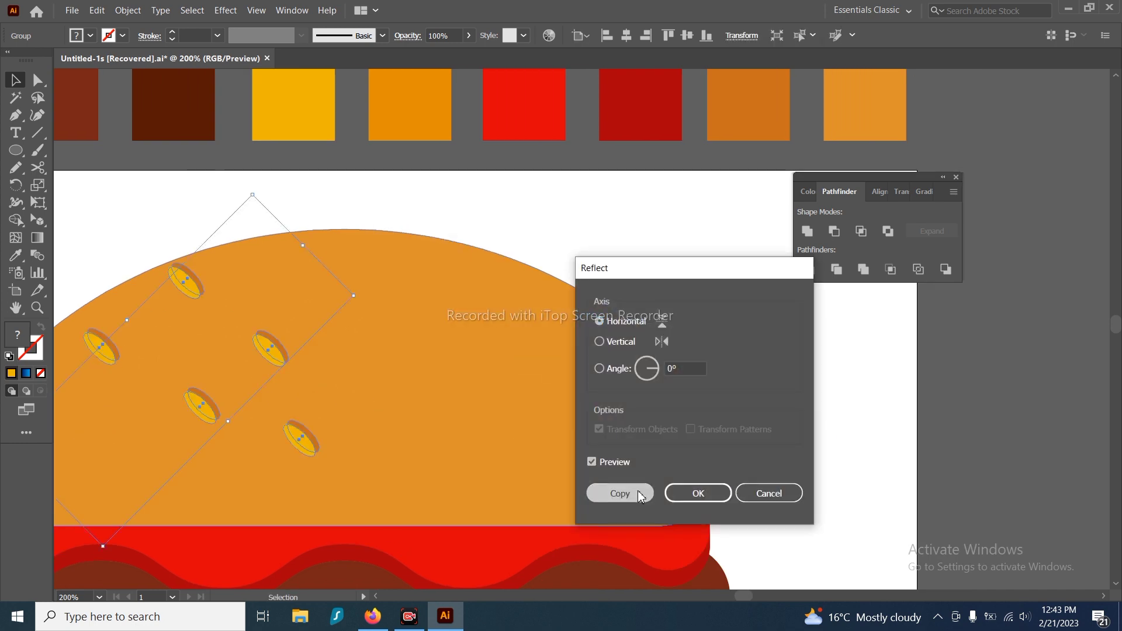
click(616, 493)
drag(288, 366, 583, 412)
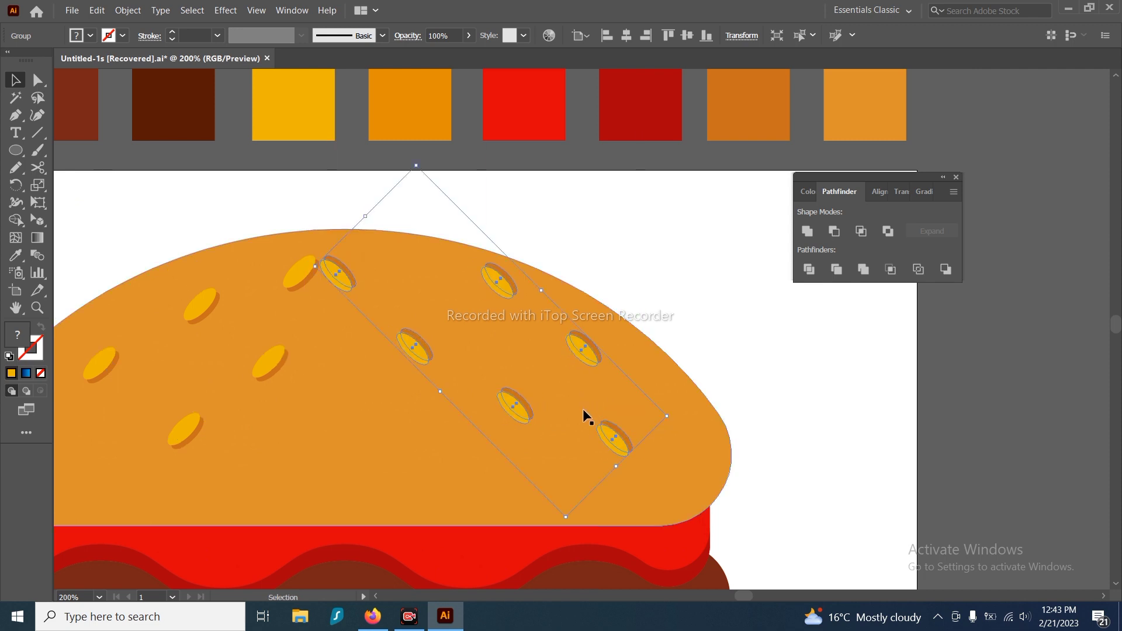
drag(446, 233, 519, 246)
drag(541, 357, 526, 333)
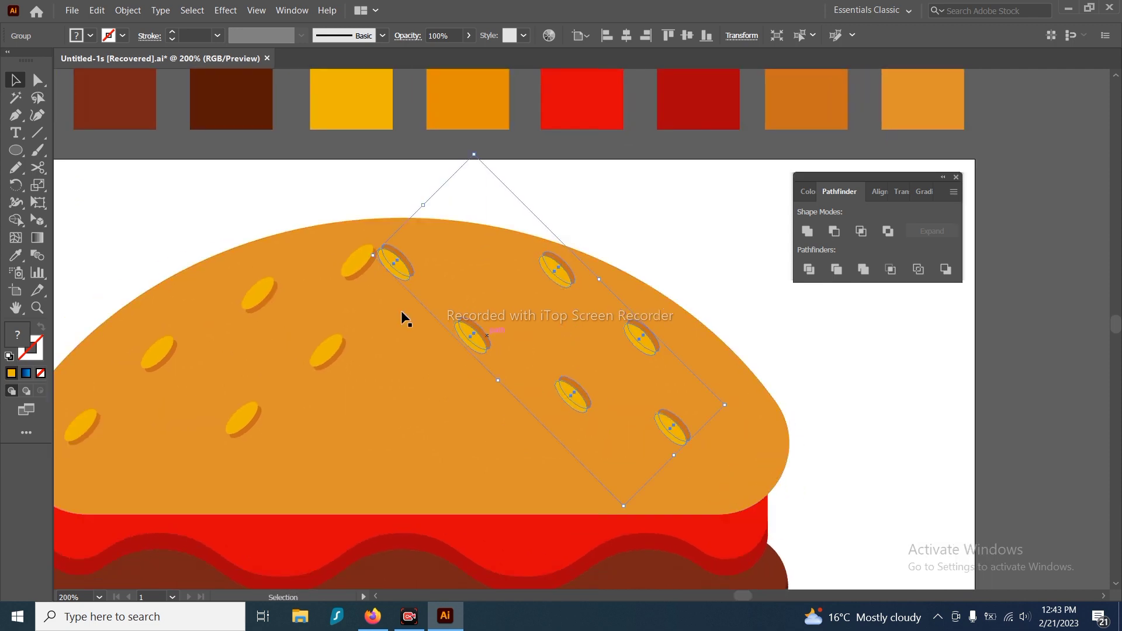
Align the two seed groups by their vertical centres, group them and centre the result horizontally on the artboard
shift+click(358, 260)
click(356, 262)
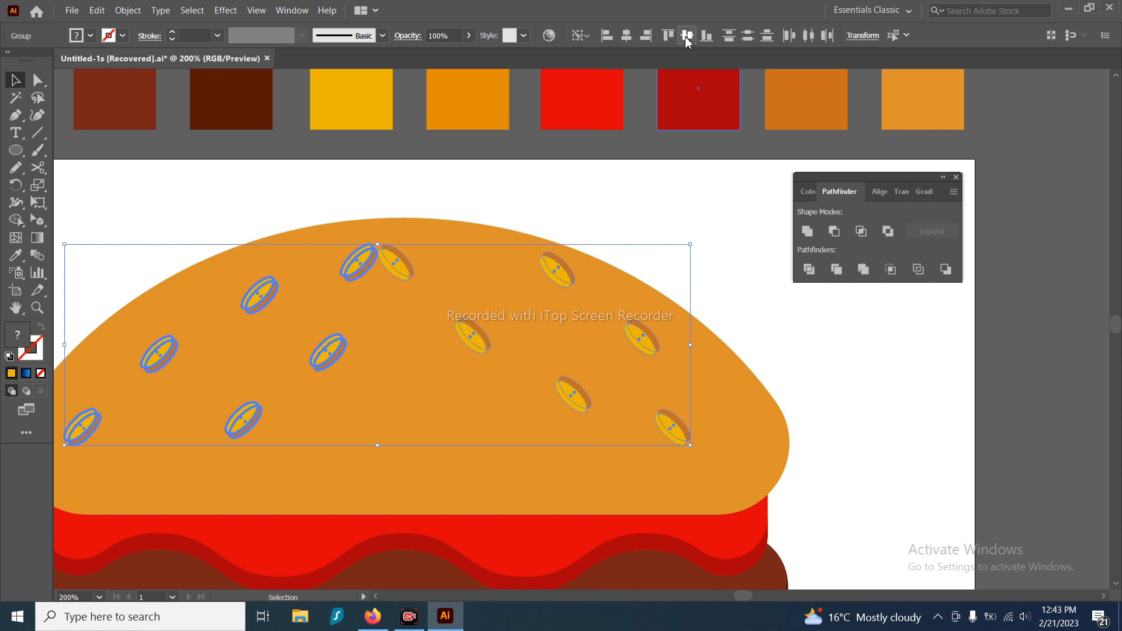
key(ctrl+g)
click(627, 36)
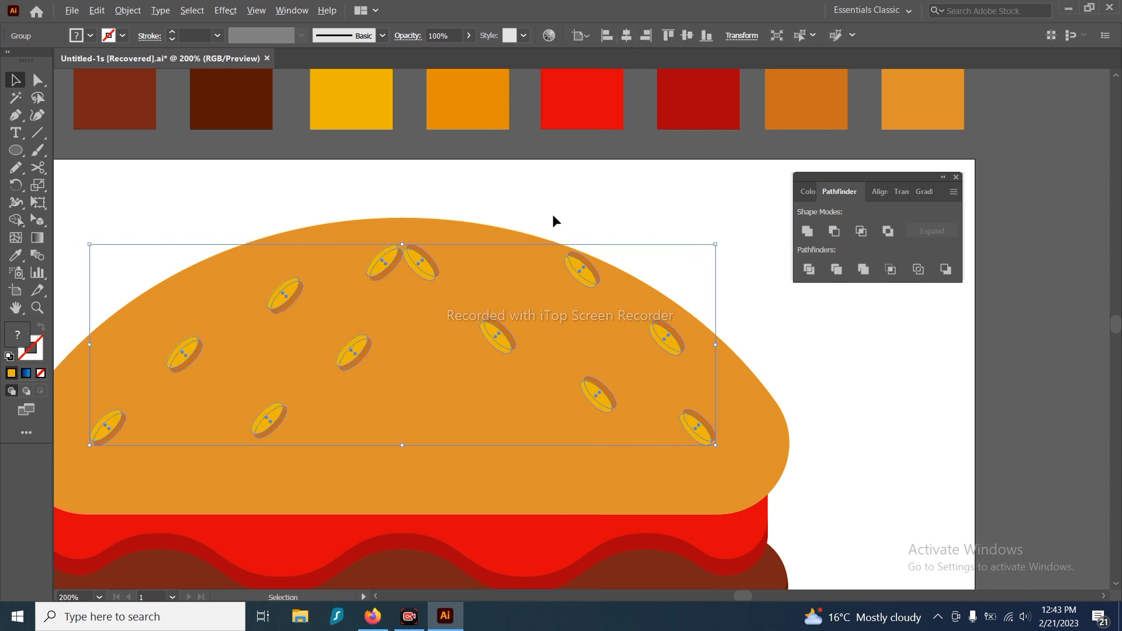
Cut the seed group from the bun and centre the grouped burger vertically on the artboard
scroll(553, 214, down, 3)
key(ctrl+x)
drag(564, 248, 546, 276)
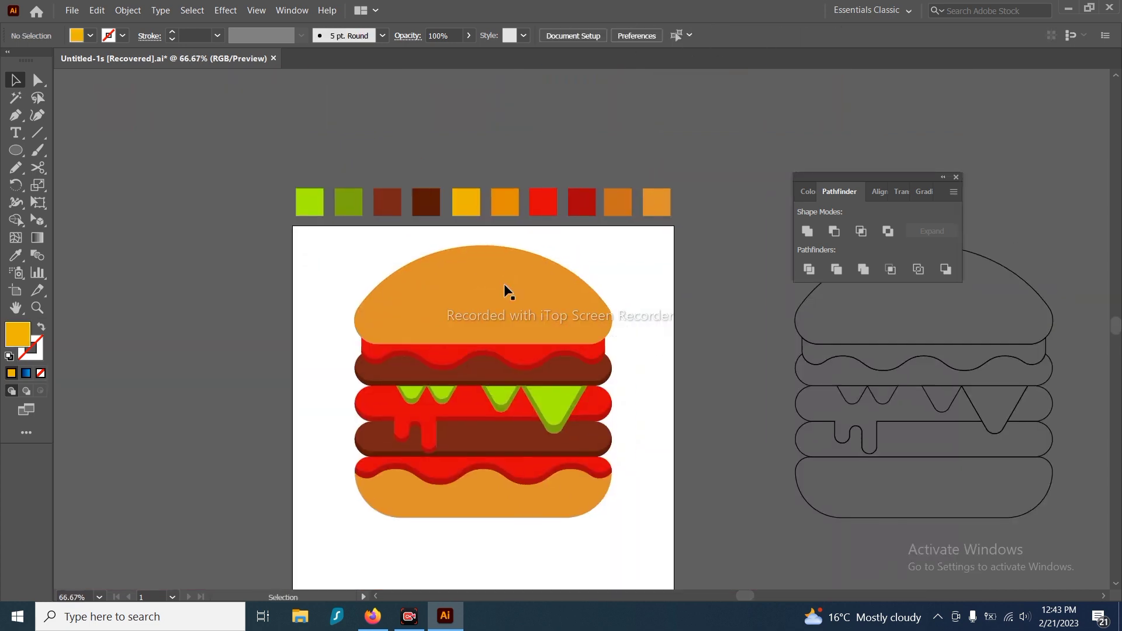
drag(597, 568, 623, 567)
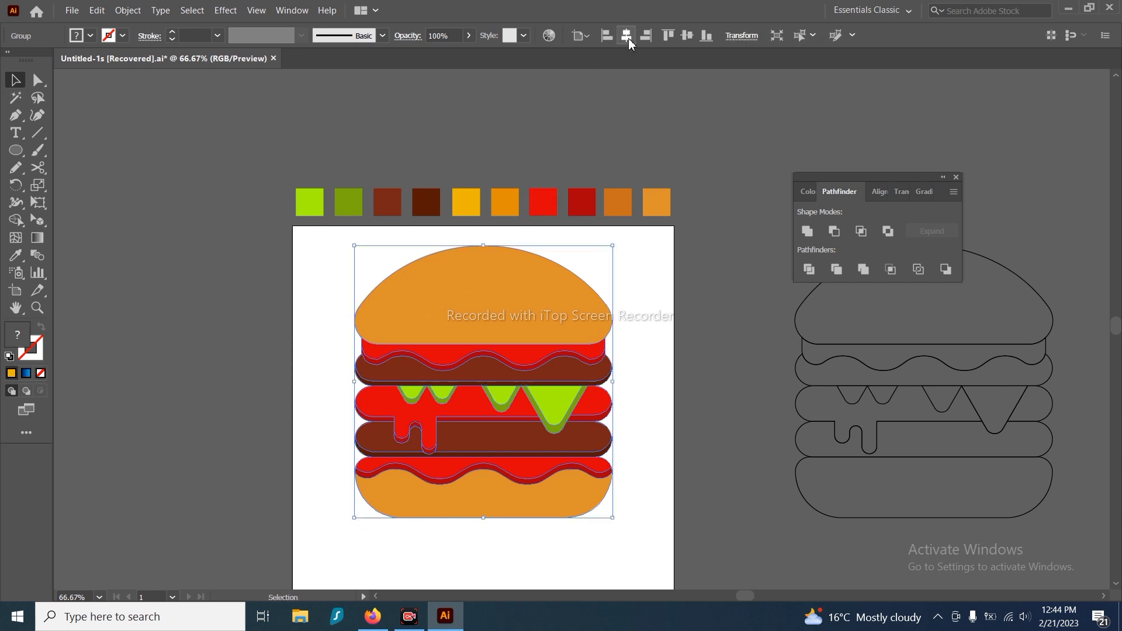
click(688, 35)
click(650, 283)
scroll(617, 406, down, 2)
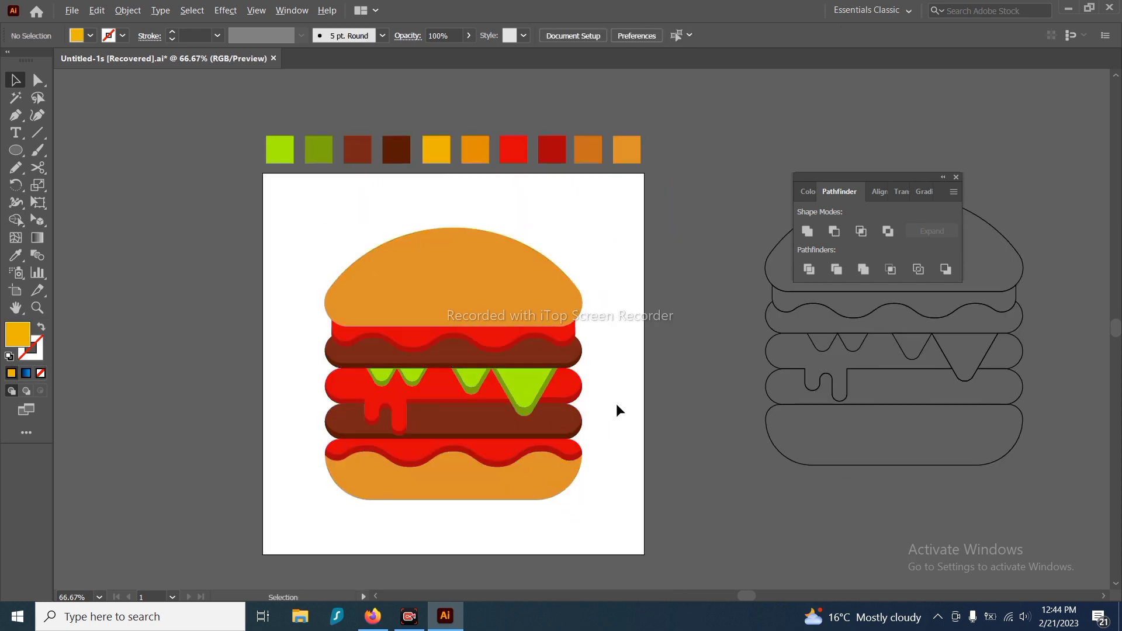
scroll(616, 404, up, 1)
Paste the seed group in front of the burger and move it down onto the top bun
drag(615, 385, 640, 351)
key(ctrl+f)
drag(644, 291, 659, 348)
drag(518, 203, 514, 252)
scroll(436, 213, up, 1)
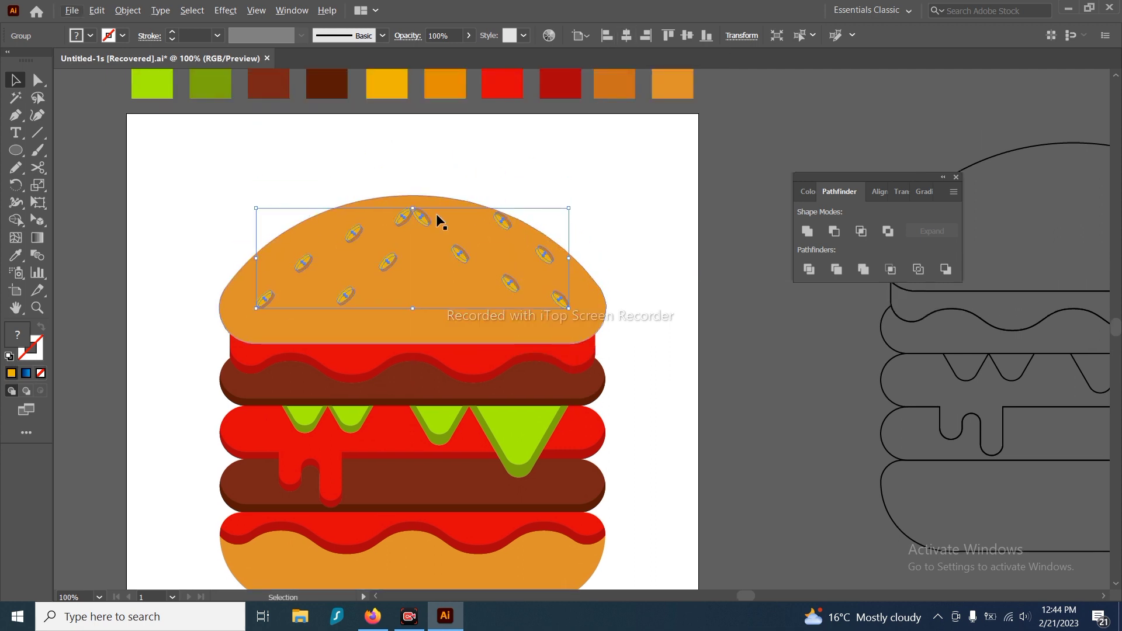
scroll(436, 212, up, 2)
drag(441, 240, 440, 246)
scroll(431, 202, up, 1)
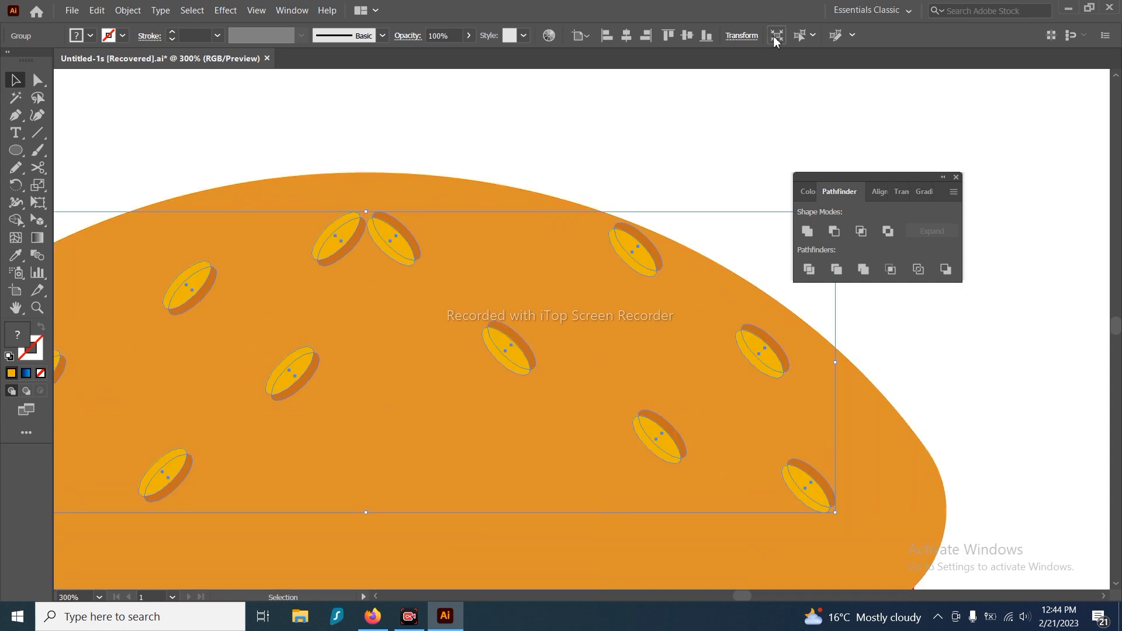
Isolate the seed group, delete the two seeds meeting at the bun's top centre, and leave isolation
click(775, 37)
key(a)
drag(292, 177, 476, 287)
key(Delete)
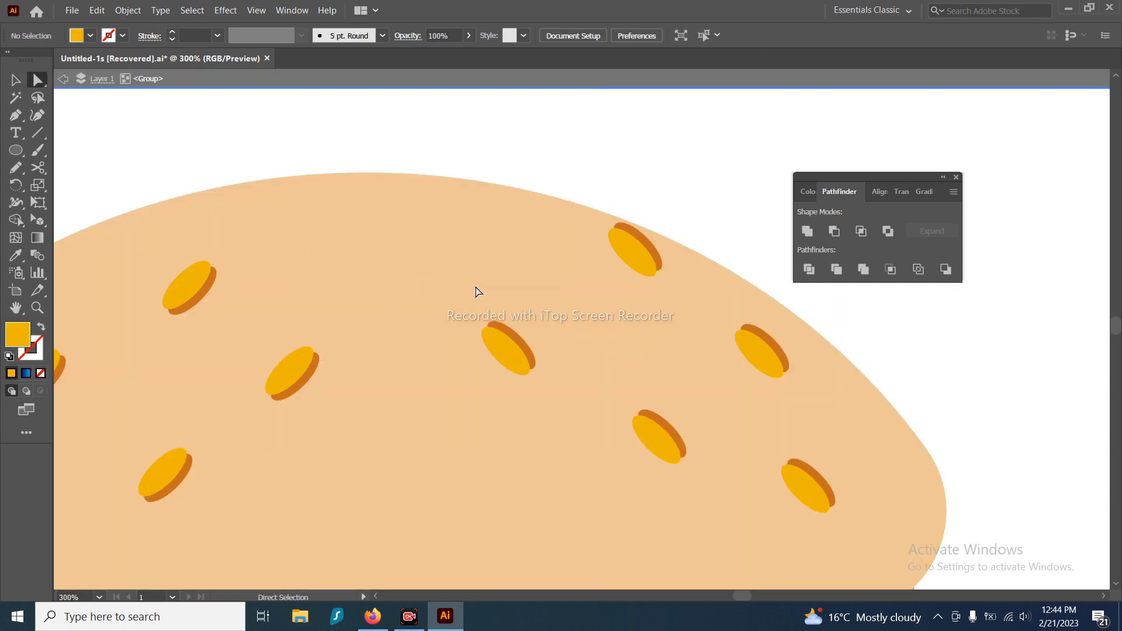
scroll(548, 153, down, 2)
key(Escape)
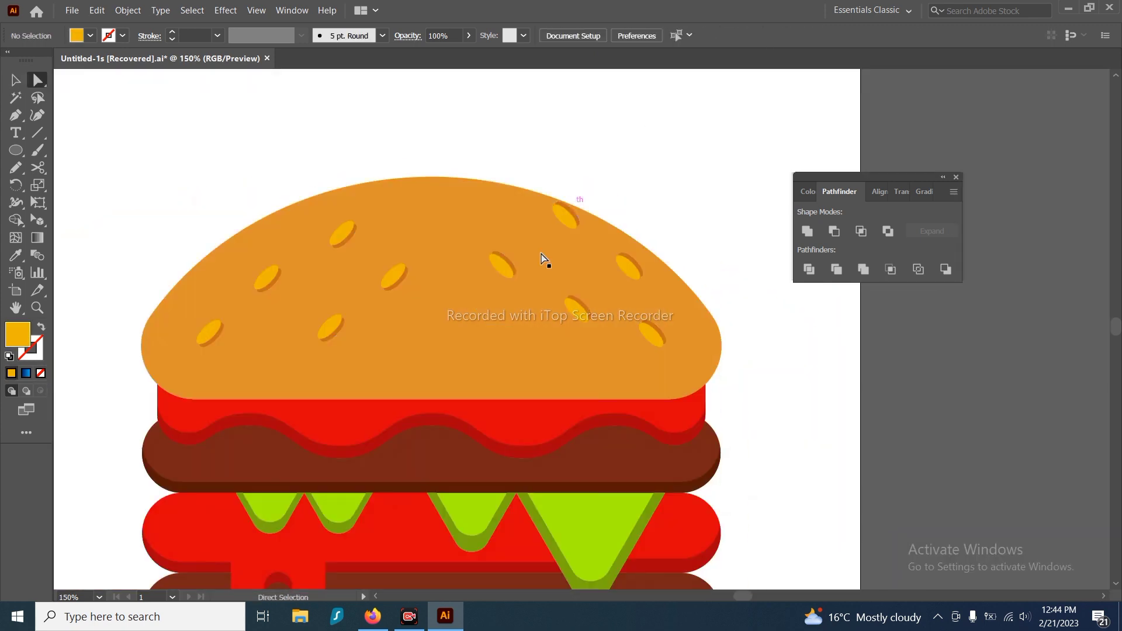
scroll(495, 271, up, 1)
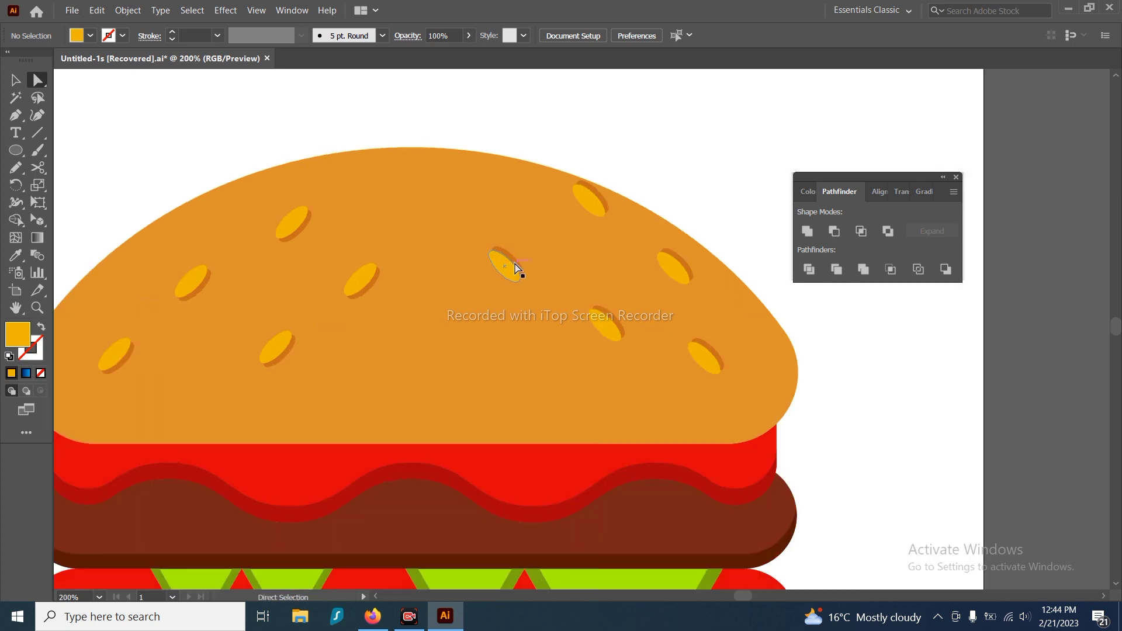
Ungroup the remaining sesame seeds into their left and right halves
key(v)
click(584, 196)
right_click(428, 218)
click(465, 324)
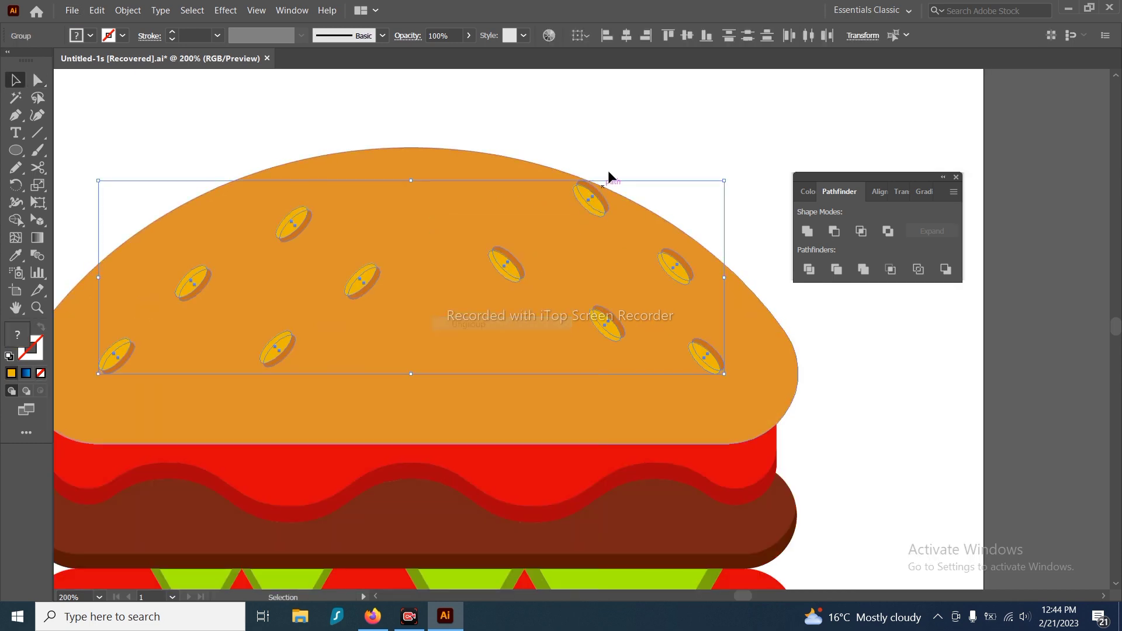
click(607, 167)
Align the right seed half to the left half by their vertical centres and group both
click(592, 196)
shift+click(298, 223)
click(298, 223)
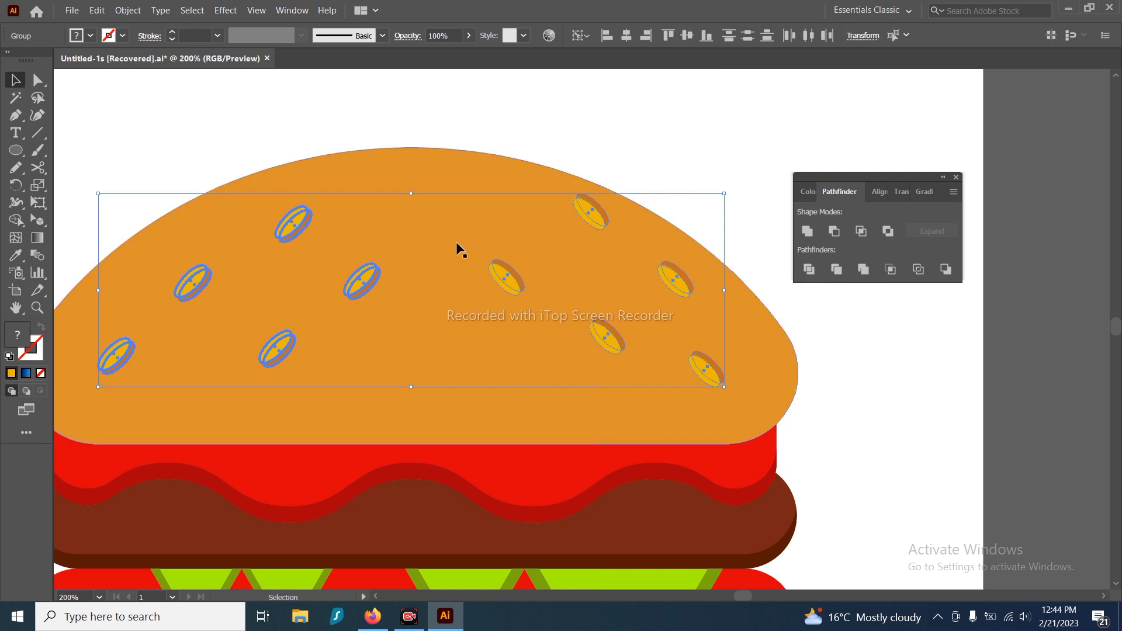
key(ctrl+g)
Ungroup the burger and centre the seed group vertically on the top bun
drag(660, 162, 750, 254)
click(735, 272)
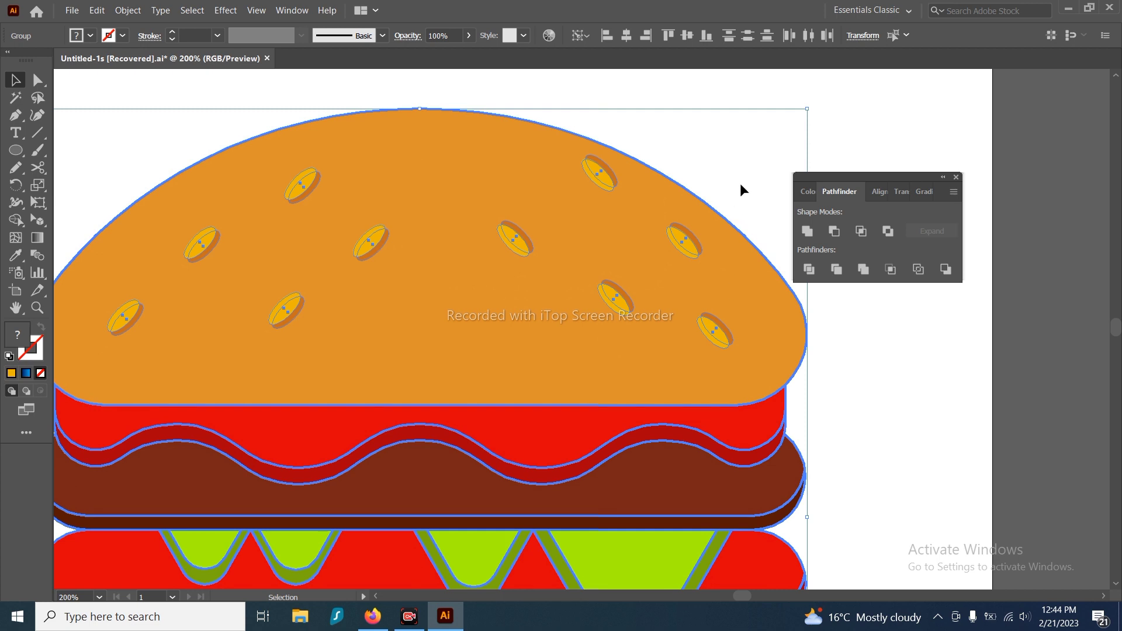
right_click(726, 258)
click(760, 364)
click(746, 289)
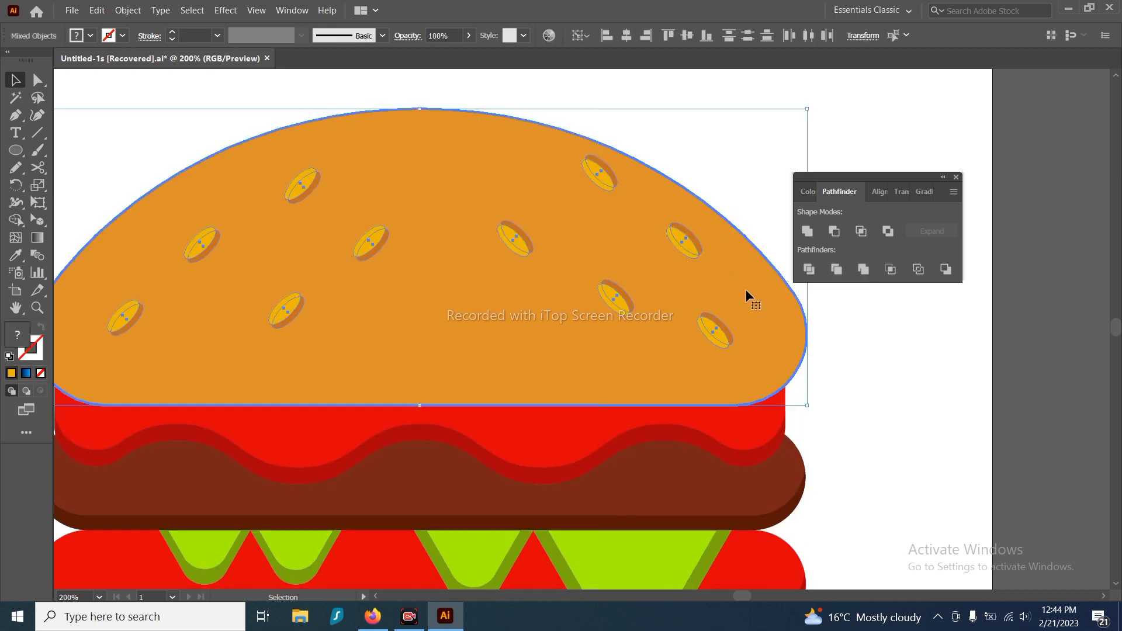
click(688, 38)
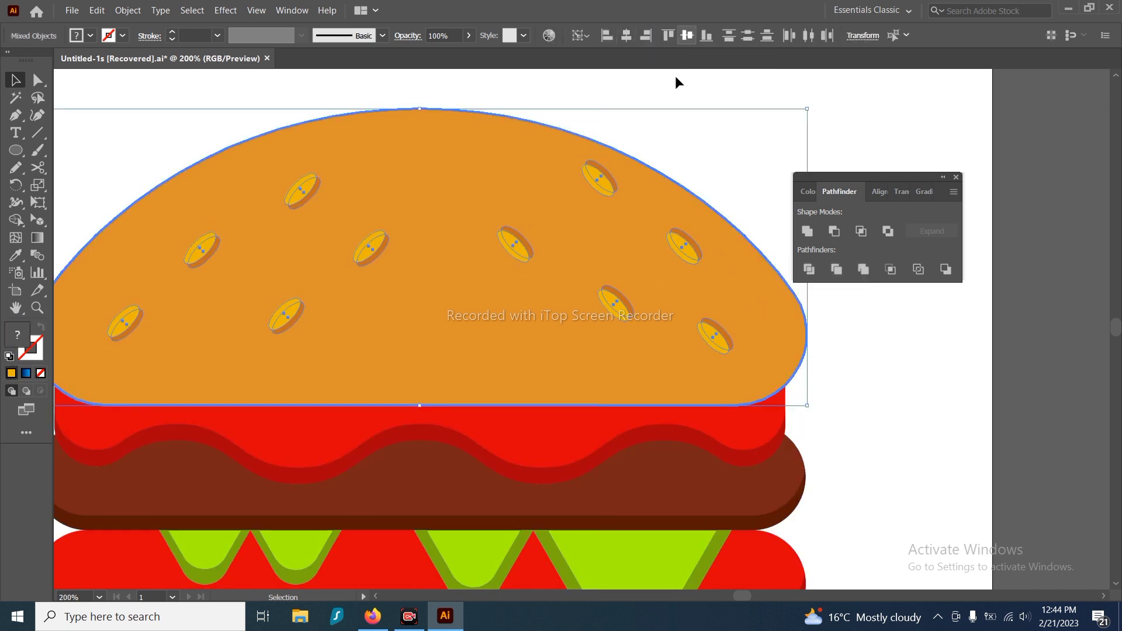
click(704, 160)
Nudge the seed group slightly down and to the left on the top bun
drag(577, 110, 637, 109)
drag(575, 237, 562, 248)
drag(678, 130, 622, 169)
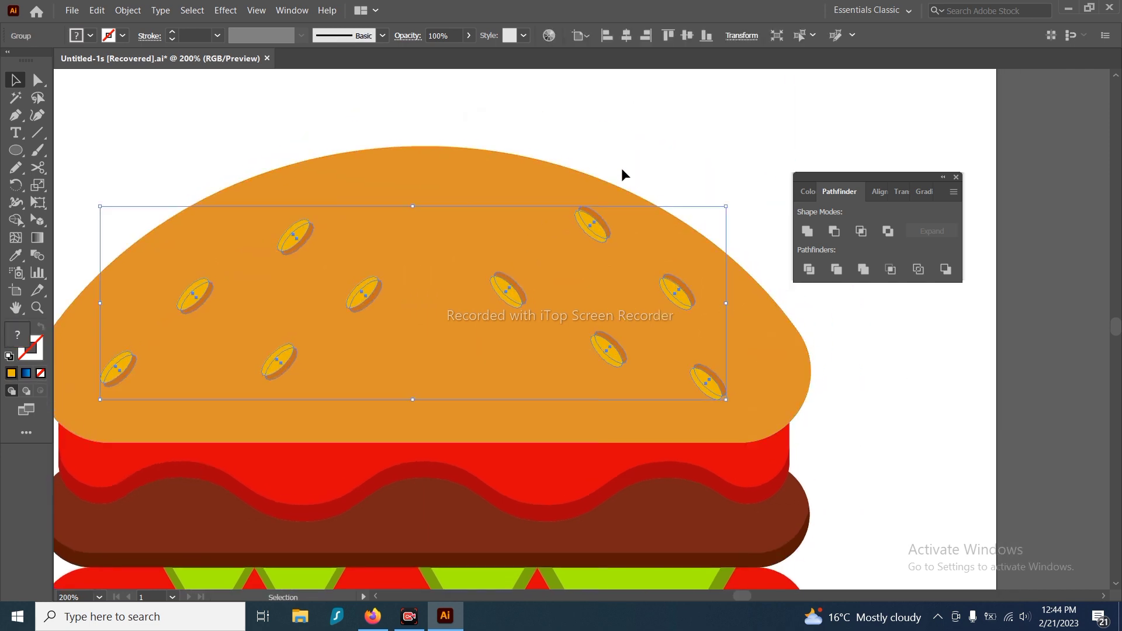
Ungroup the two seed halves and break the left half into separate seeds
right_click(597, 220)
click(638, 323)
key(ctrl+shift+a)
click(366, 285)
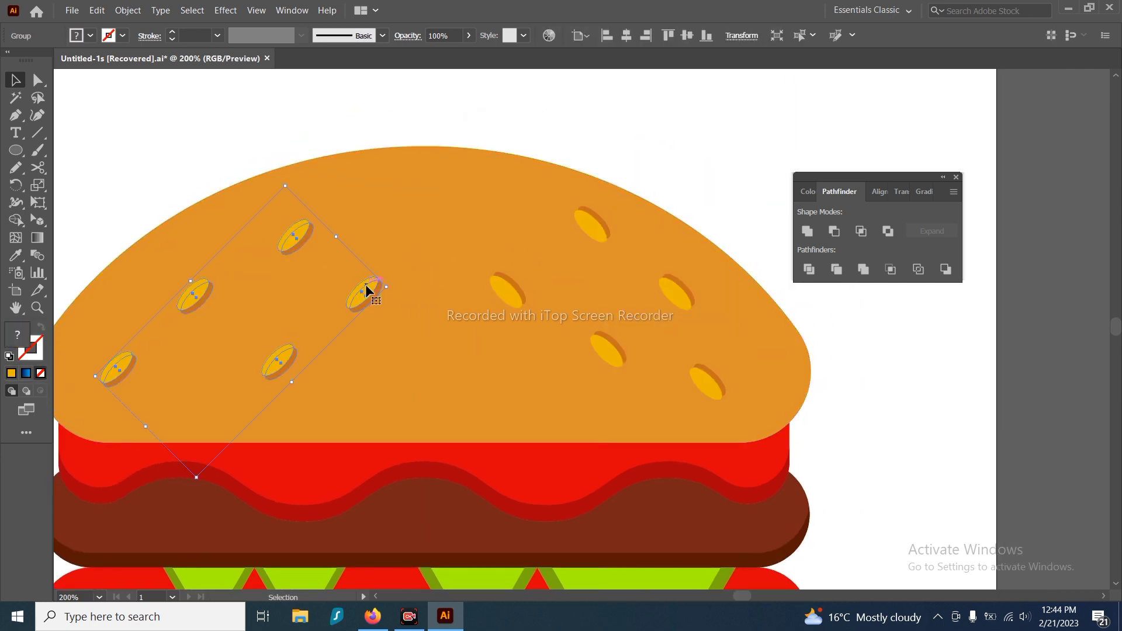
right_click(366, 285)
click(397, 390)
key(ctrl+shift+a)
Add two copies of a left-half seed along the bun's middle, one high and one low, centred horizontally
drag(371, 289, 437, 366)
click(627, 36)
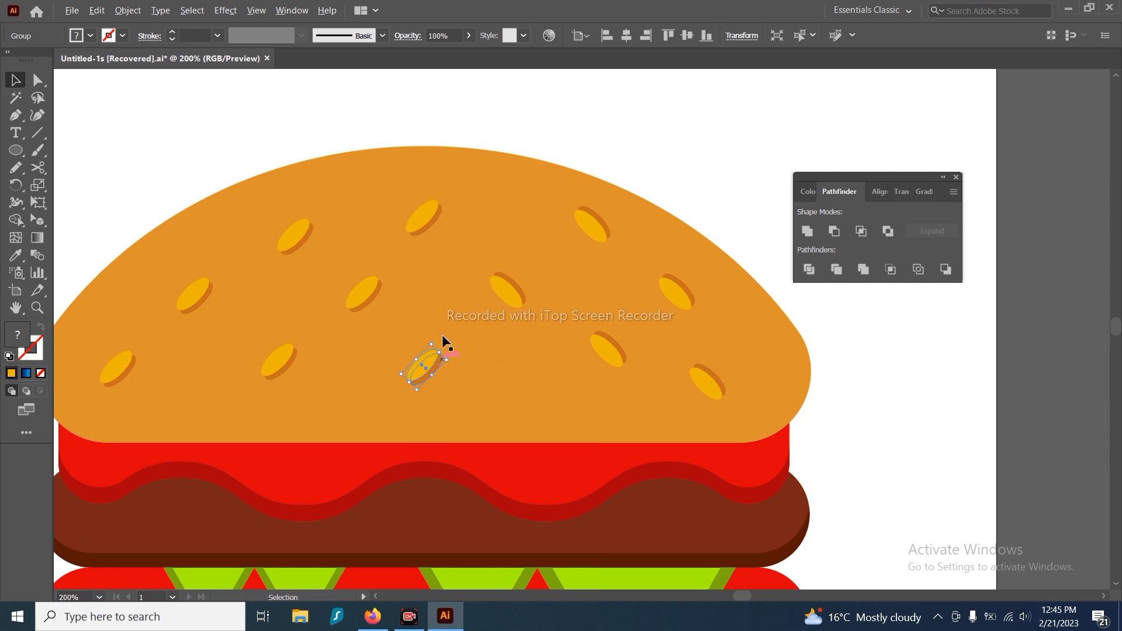
scroll(442, 335, down, 4)
click(584, 354)
drag(588, 297, 496, 235)
scroll(495, 236, down, 2)
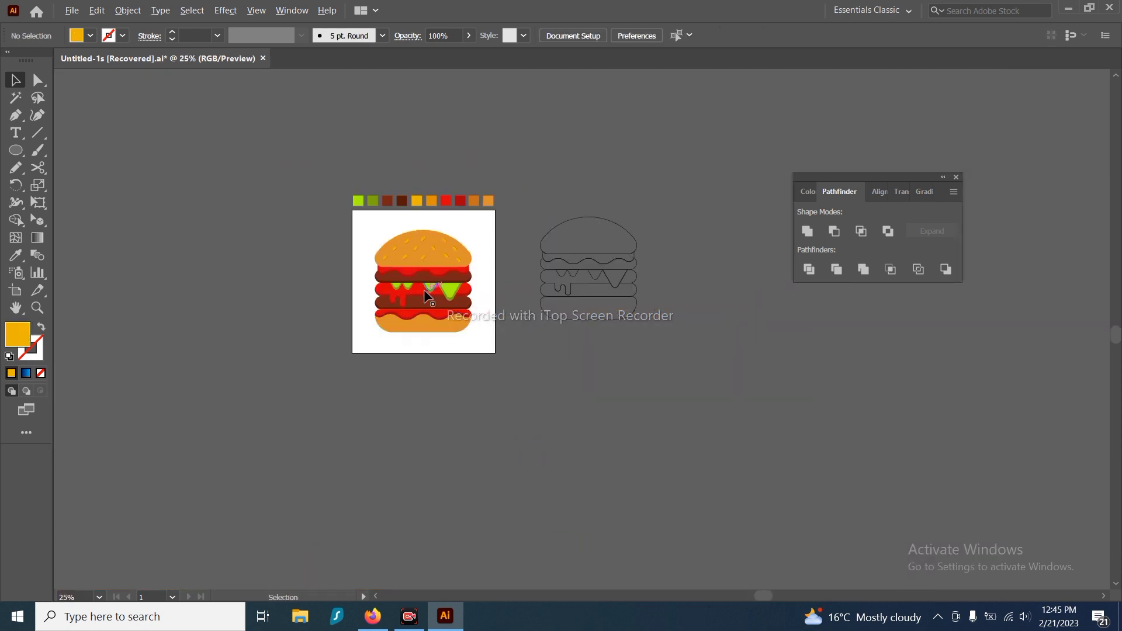